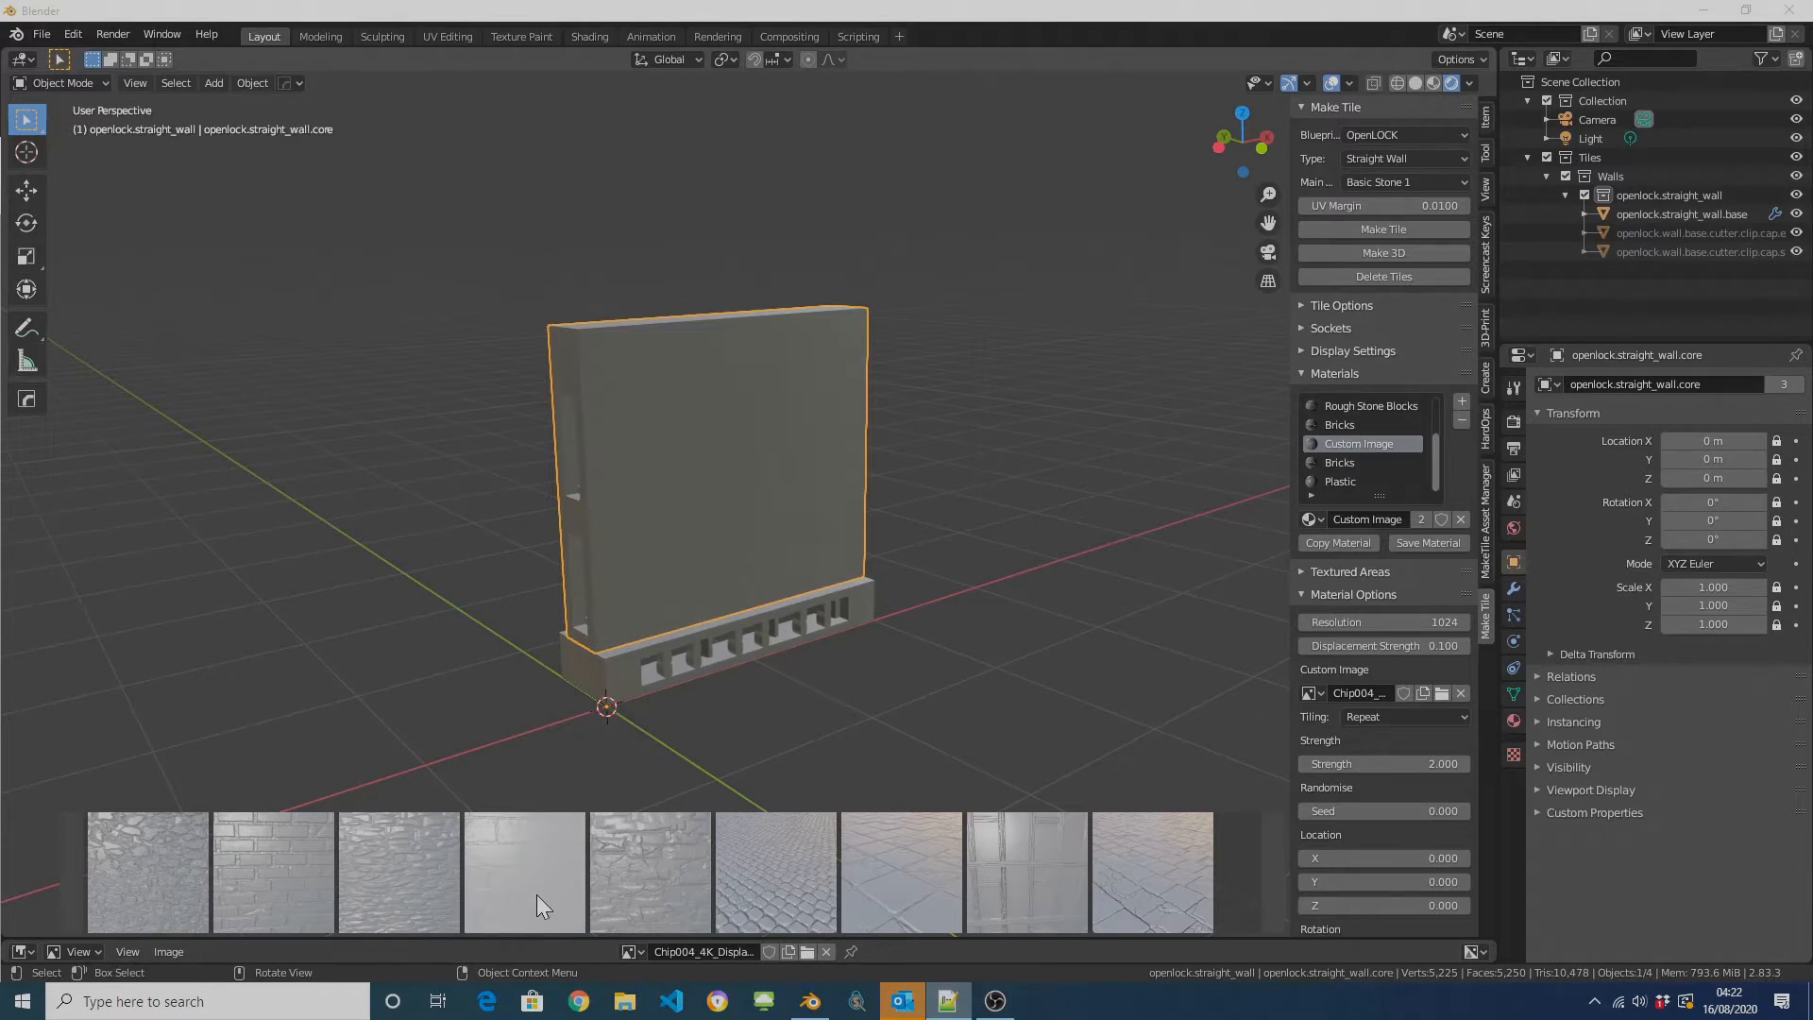
Step: Apply the Regular Stone Blocks material to the wall's front face and Basic Stone 1 to its back face
left_click_drag(537, 894, 671, 523)
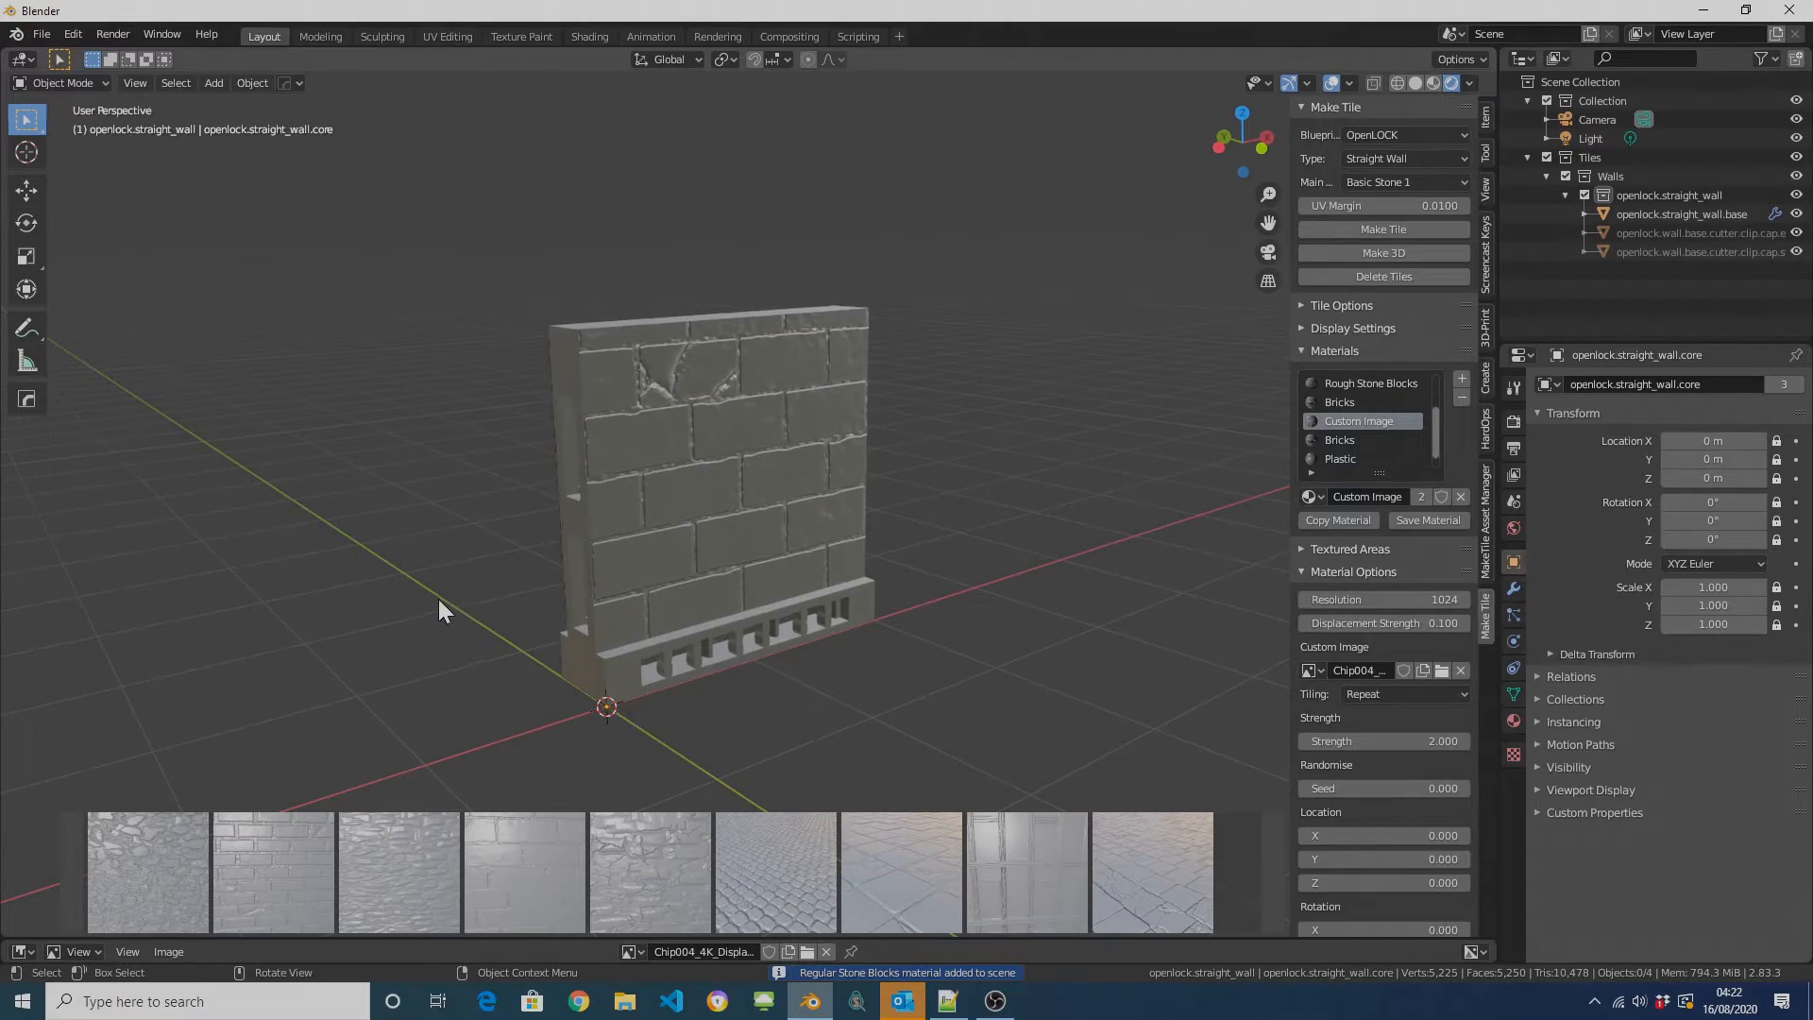
middle_click_drag(436, 601, 693, 602)
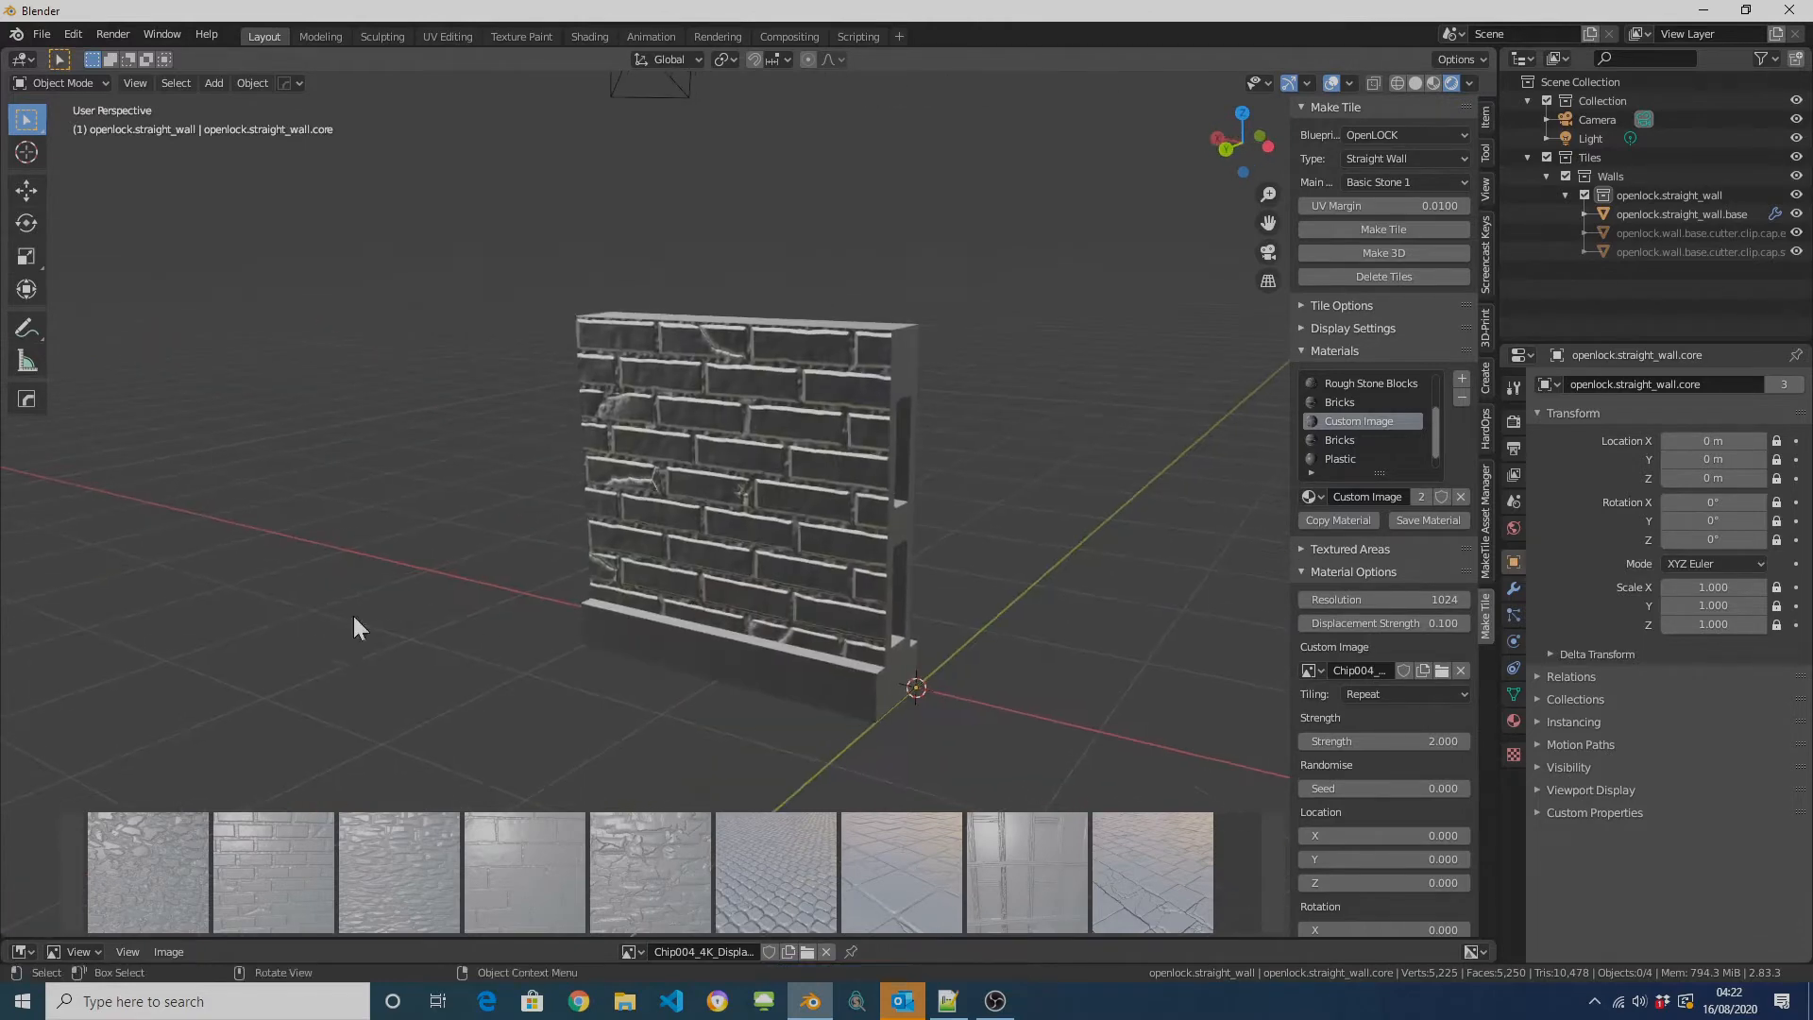
left_click_drag(167, 877, 729, 472)
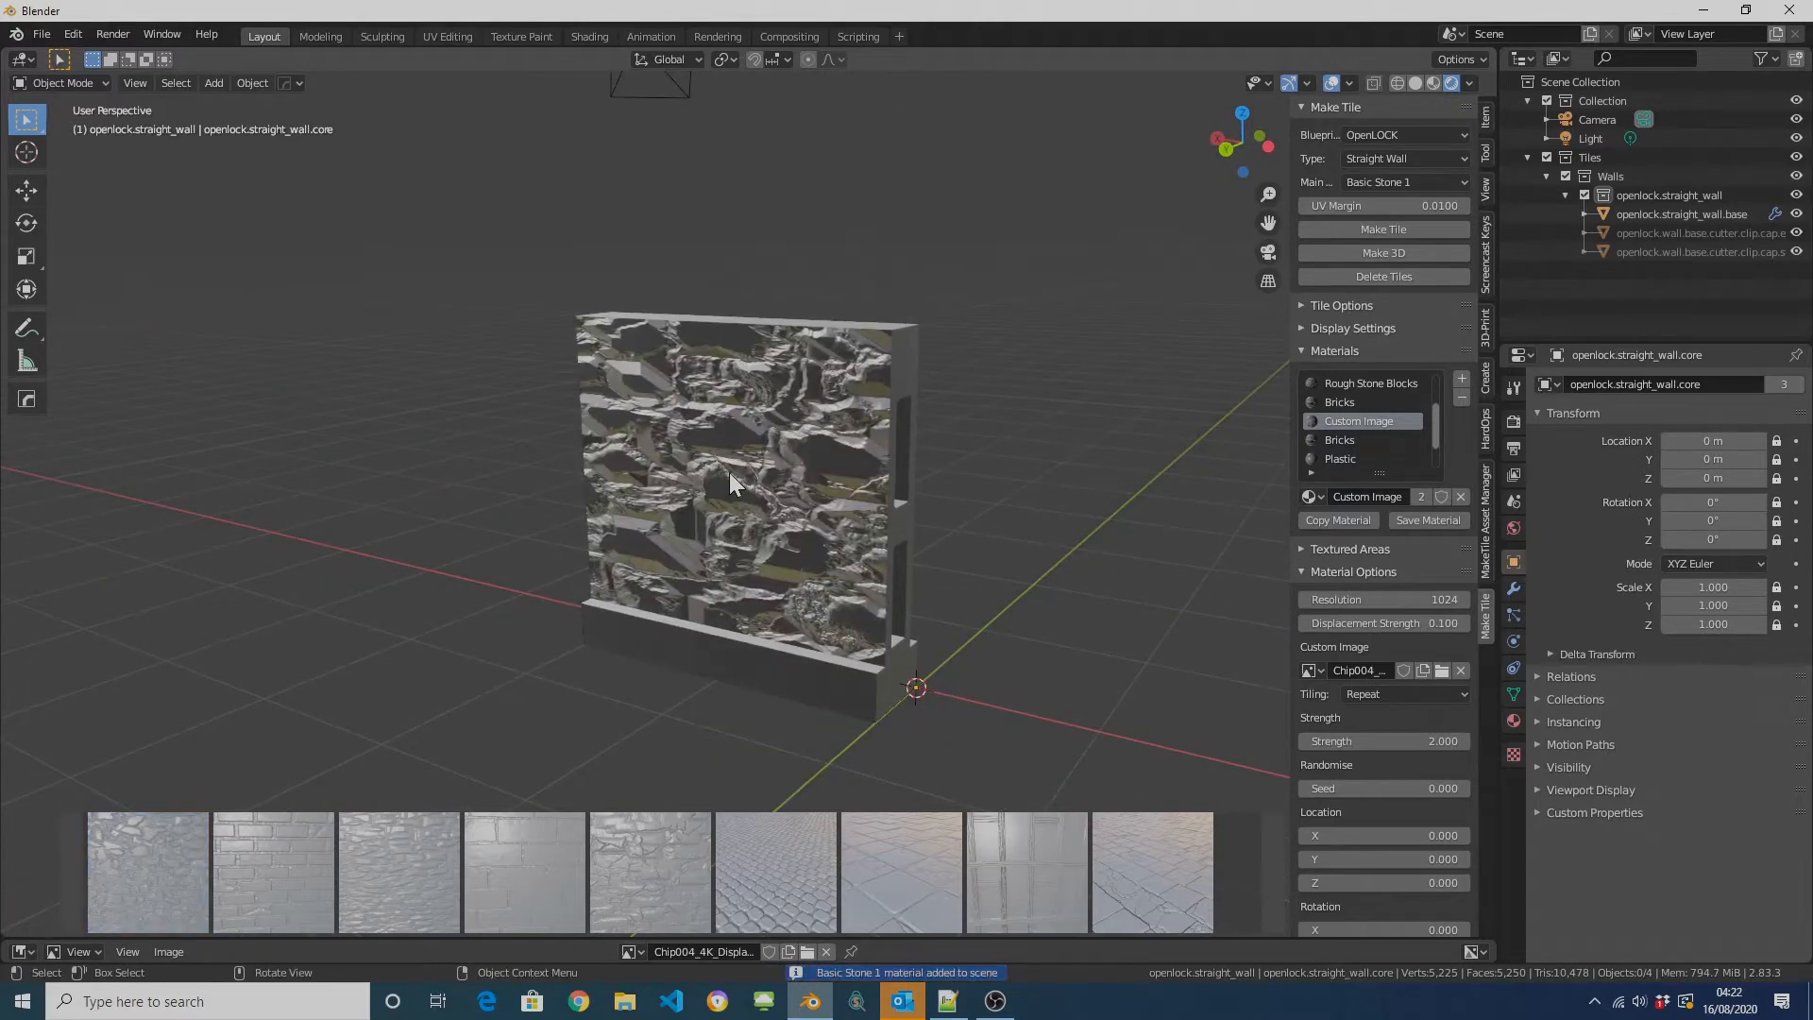
Step: Select the wall core and convert the tile's material preview to real geometry with Make 3D
left_click(729, 473)
middle_click_drag(729, 472, 752, 520)
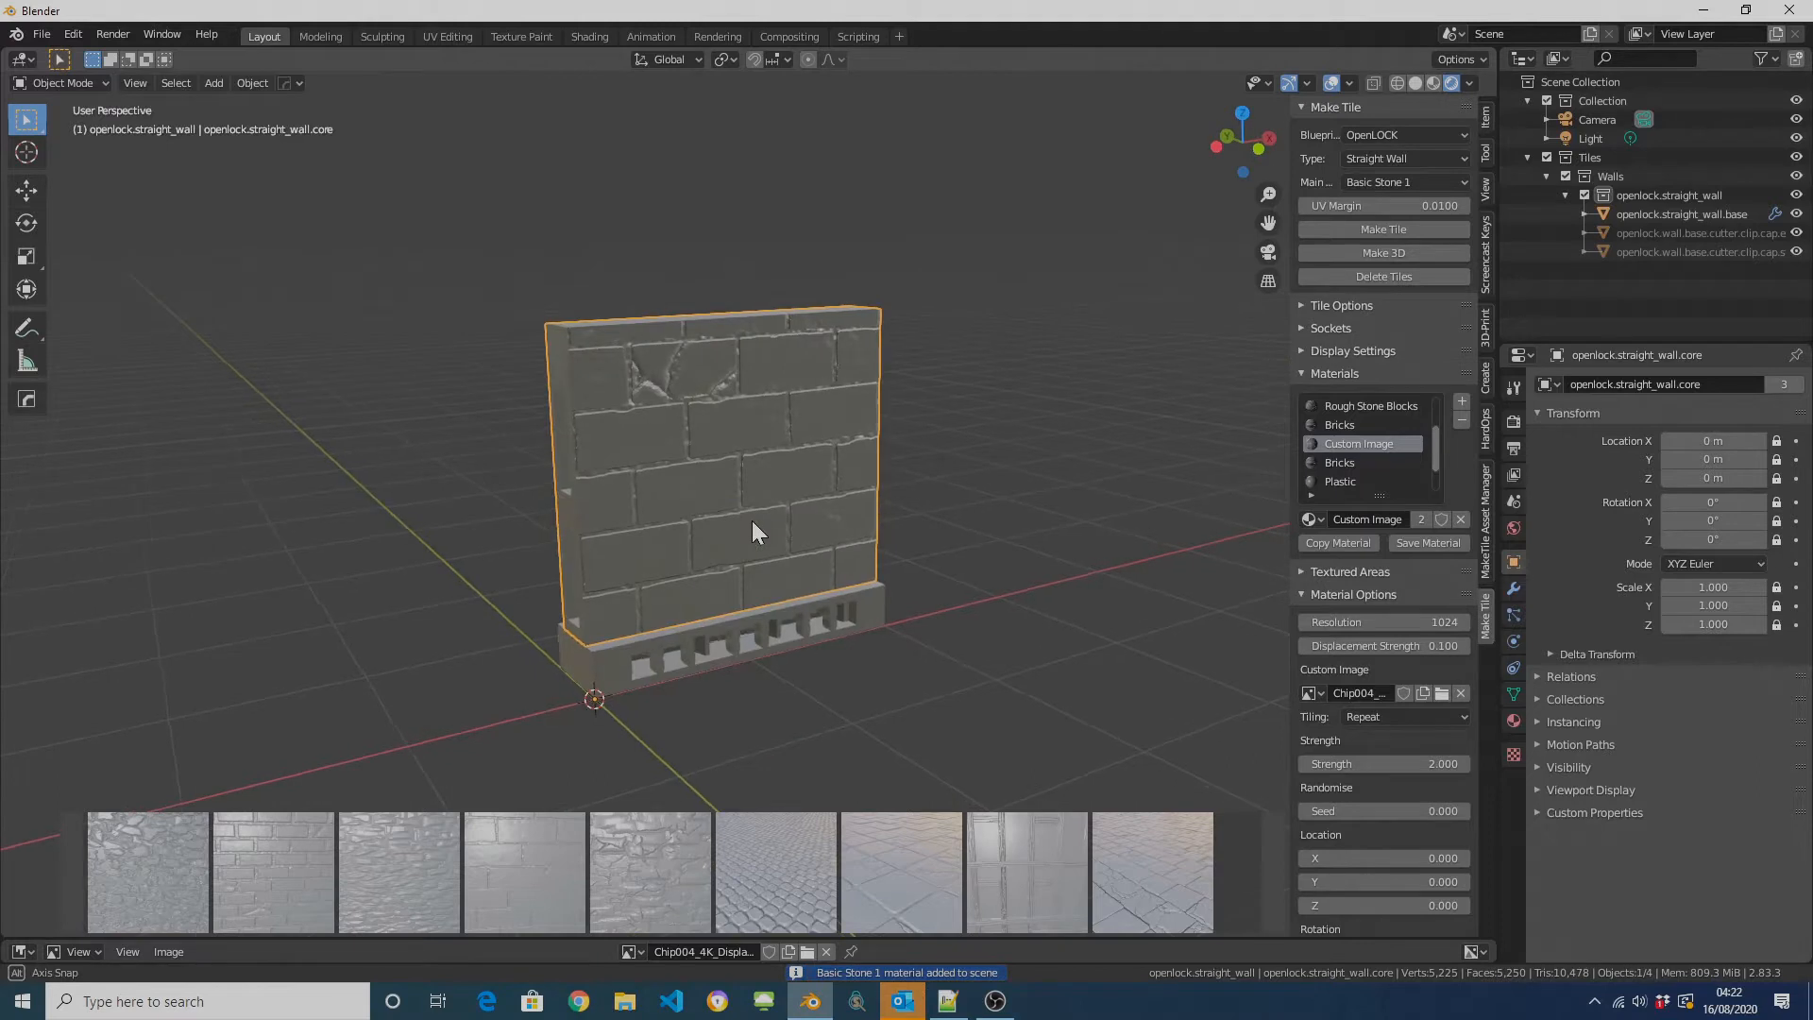
left_click(1408, 251)
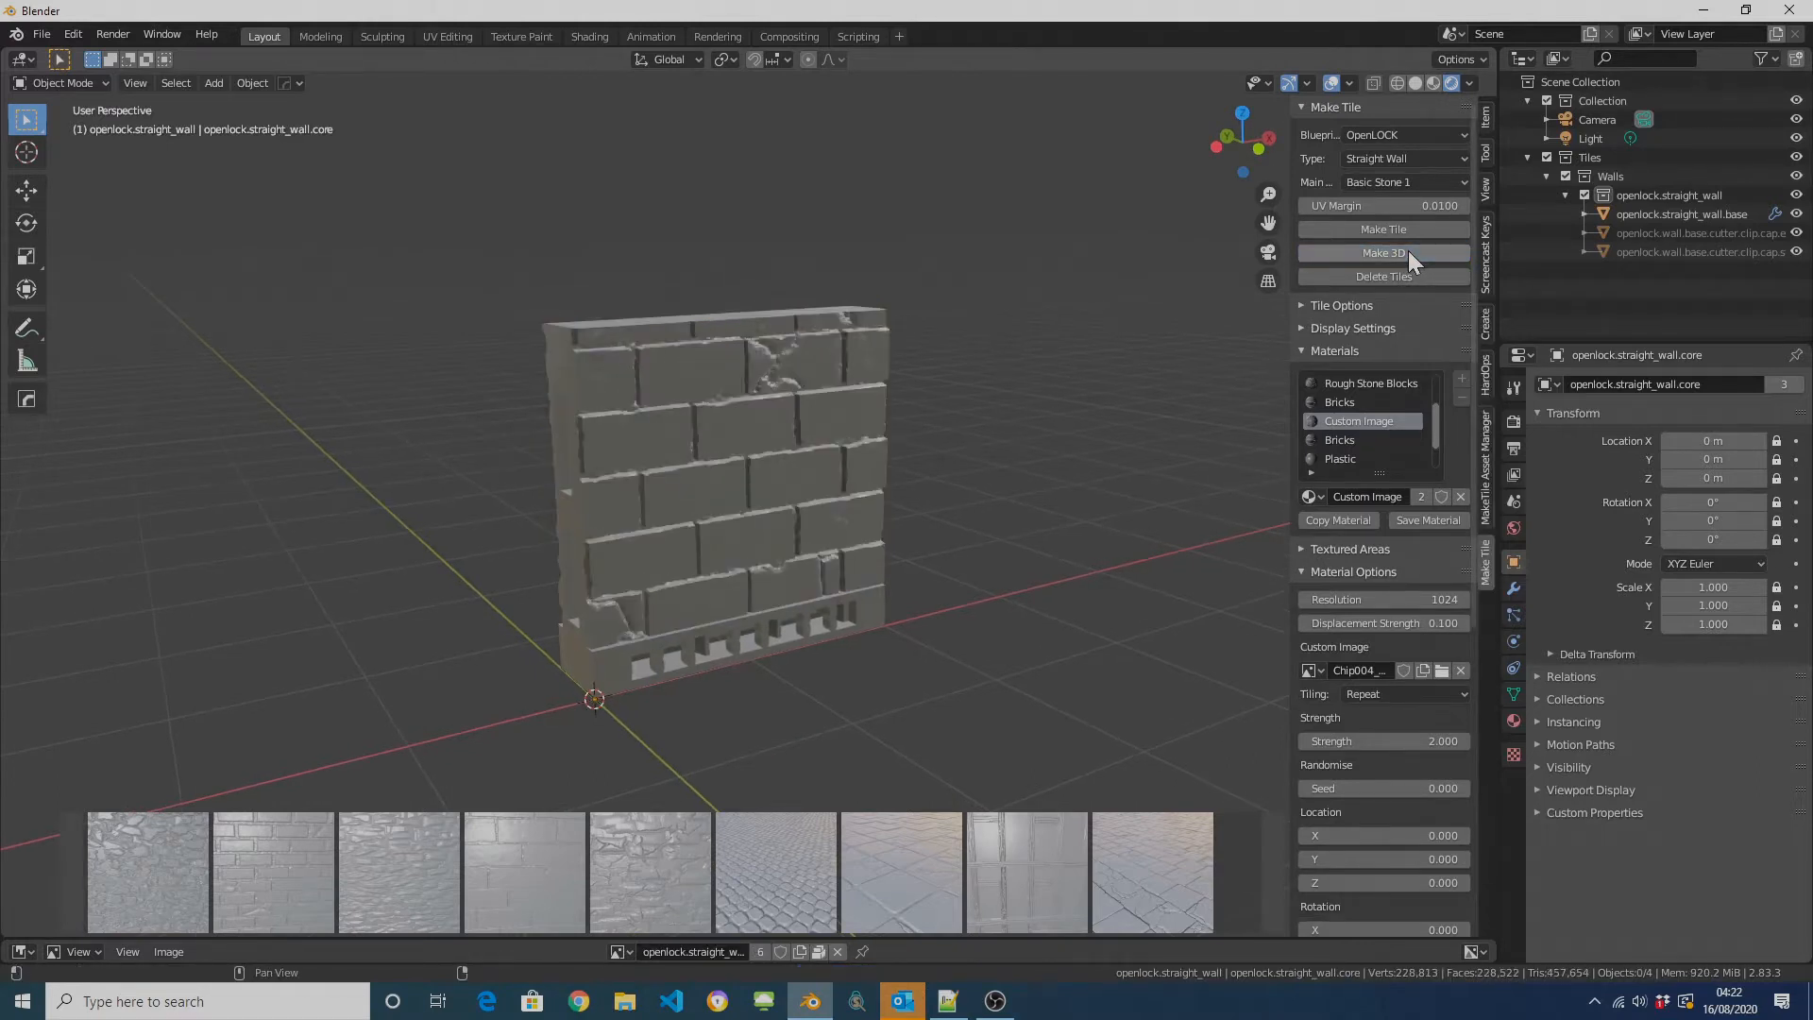
Step: Select the wall core and set the render engine in the MakeTile display settings to Cycles
left_click(805, 457)
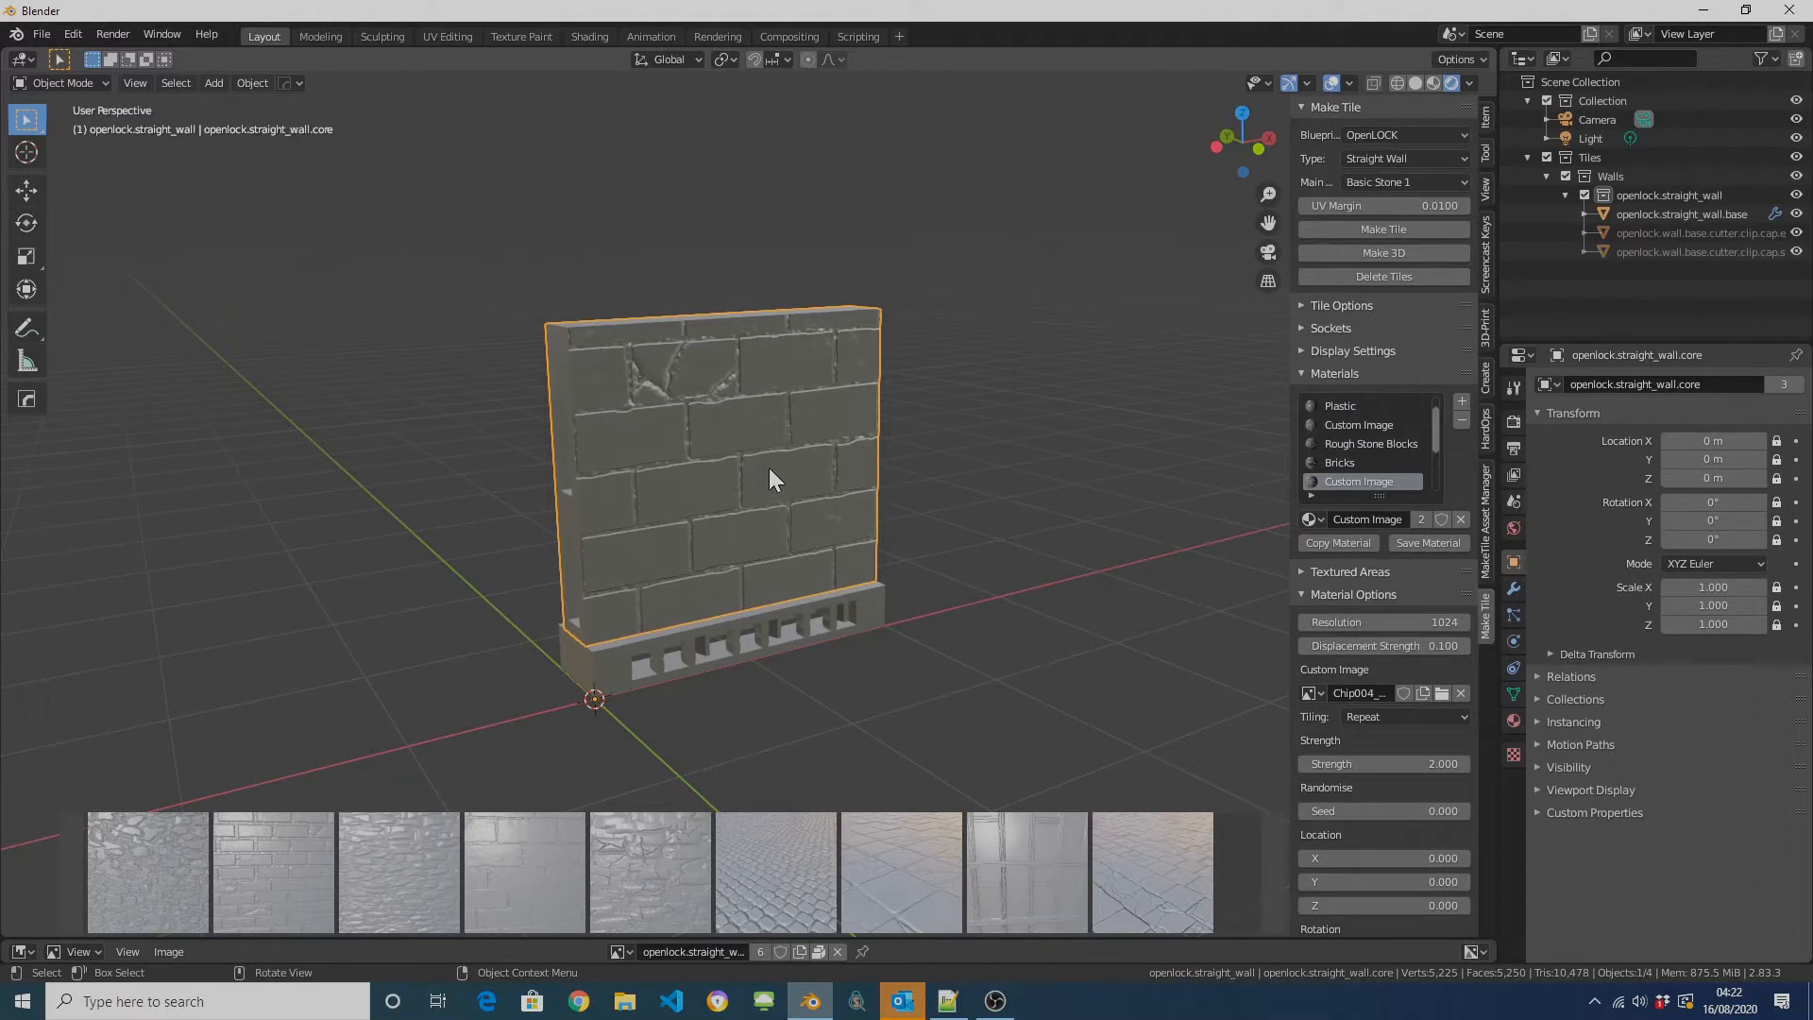
left_click(1299, 351)
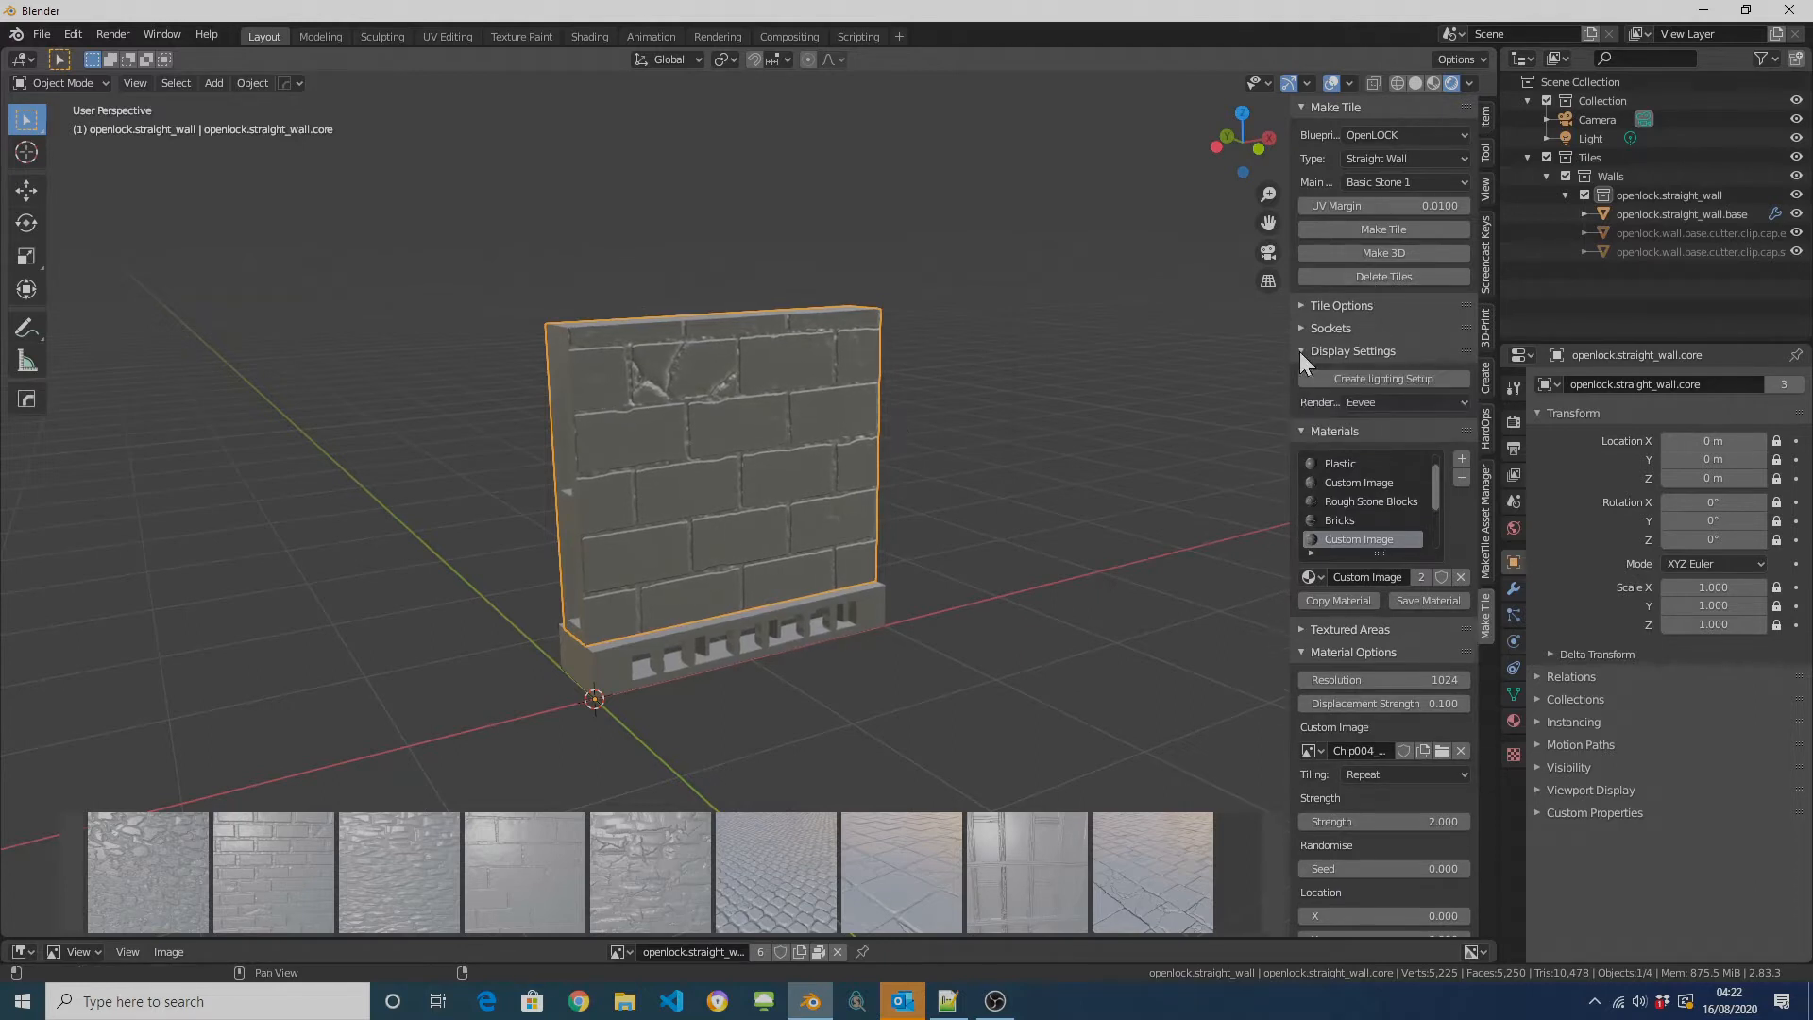
left_click(1456, 404)
left_click(1426, 425)
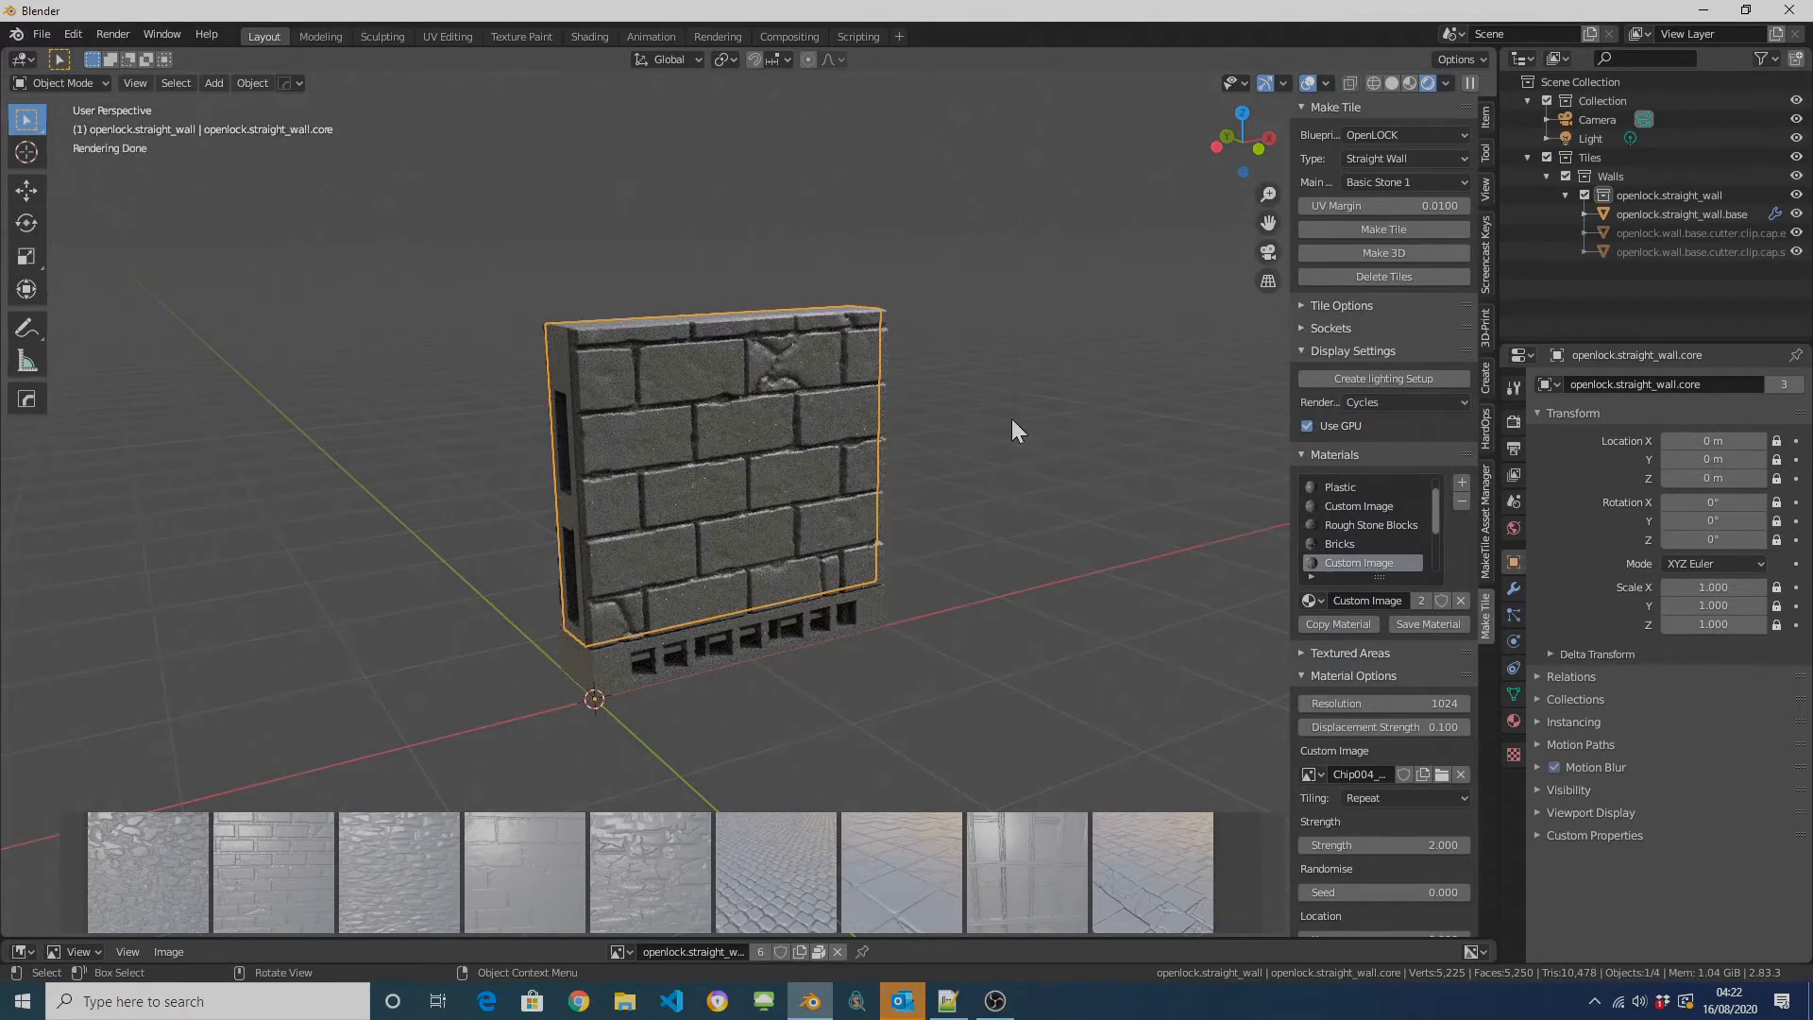
Step: Inspect both sides of the wall in the Cycles preview and switch the render engine back to Eevee
middle_click_drag(854, 463, 1098, 455)
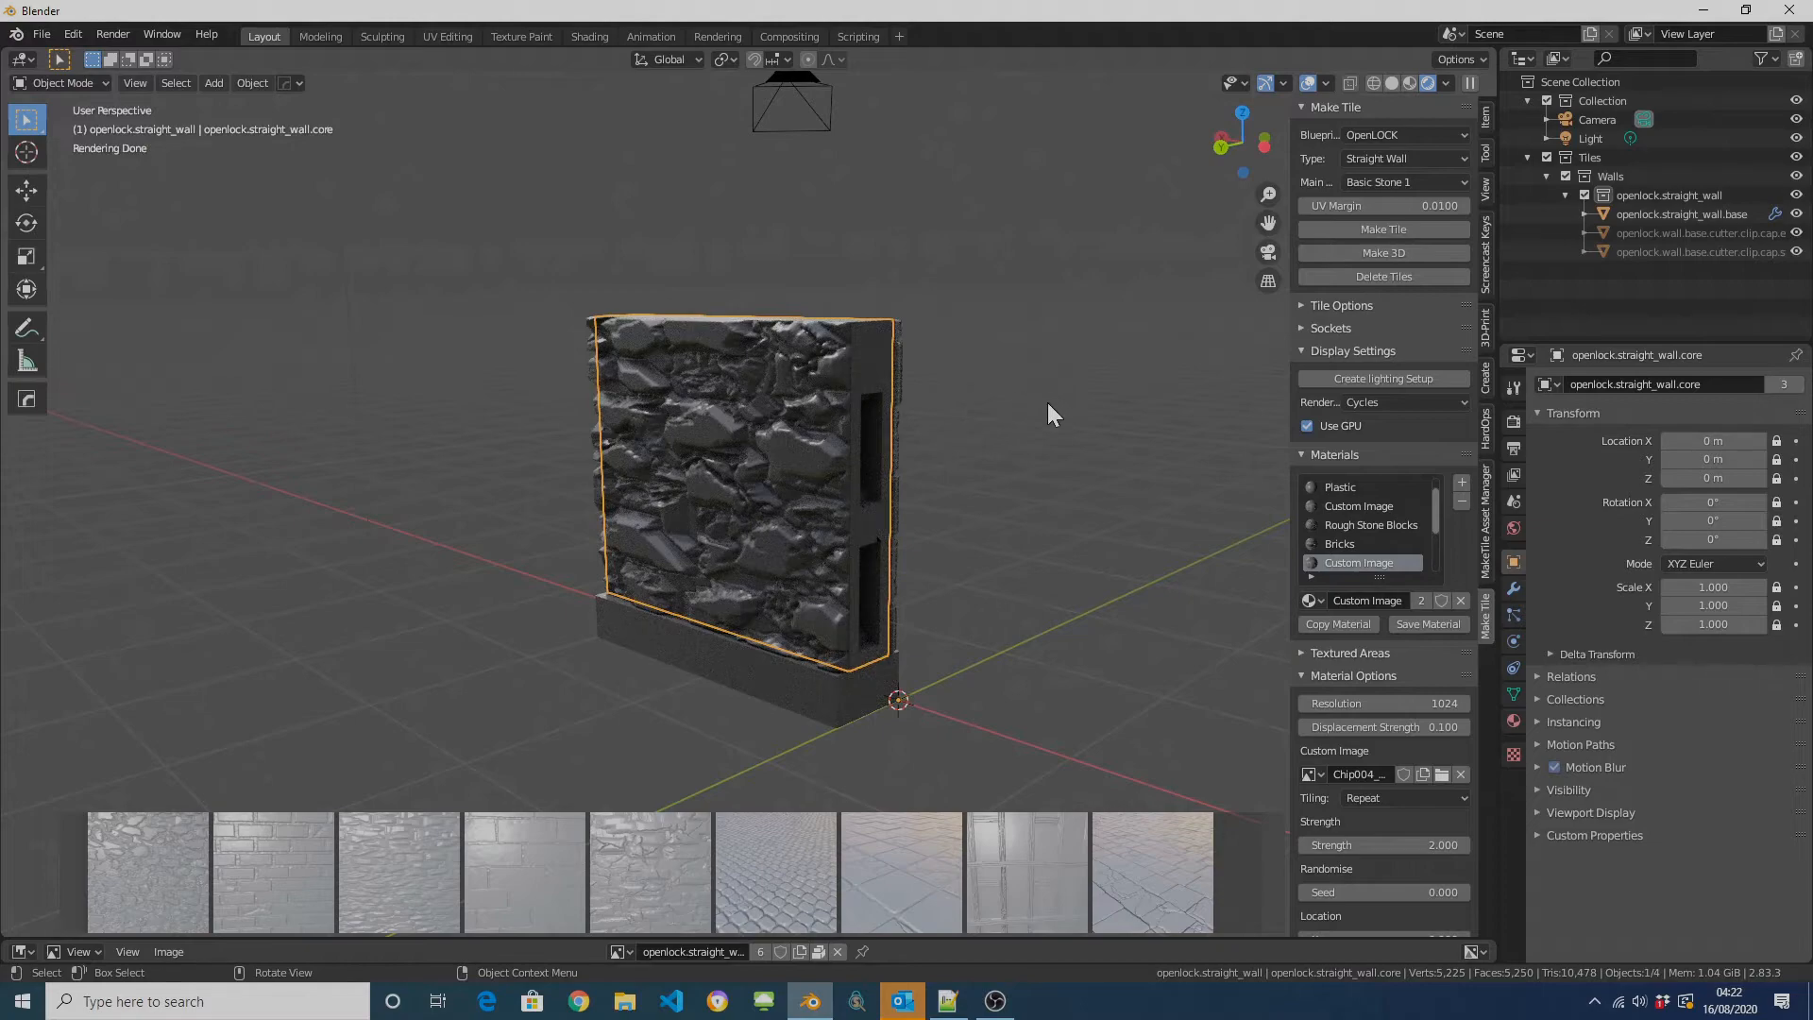
mouse_move(1048, 404)
middle_mouse_down()
mouse_move(809, 404)
mouse_move(829, 416)
middle_mouse_up()
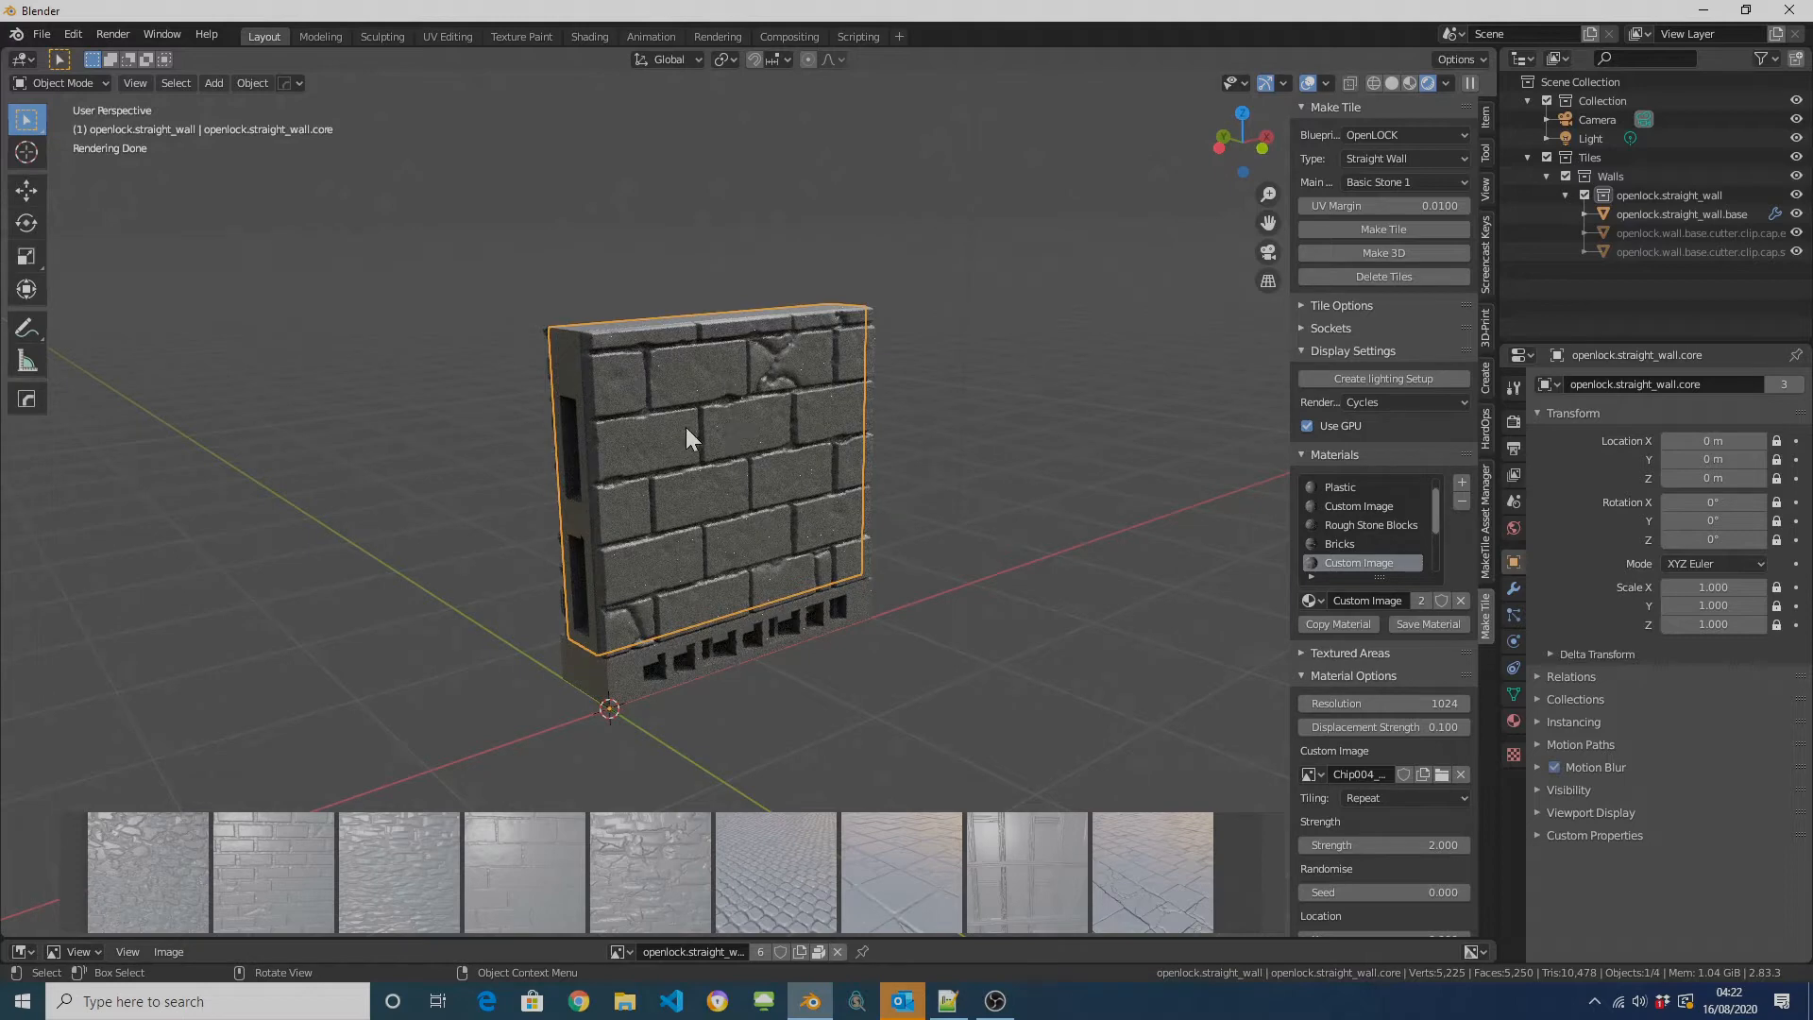
left_click(1388, 406)
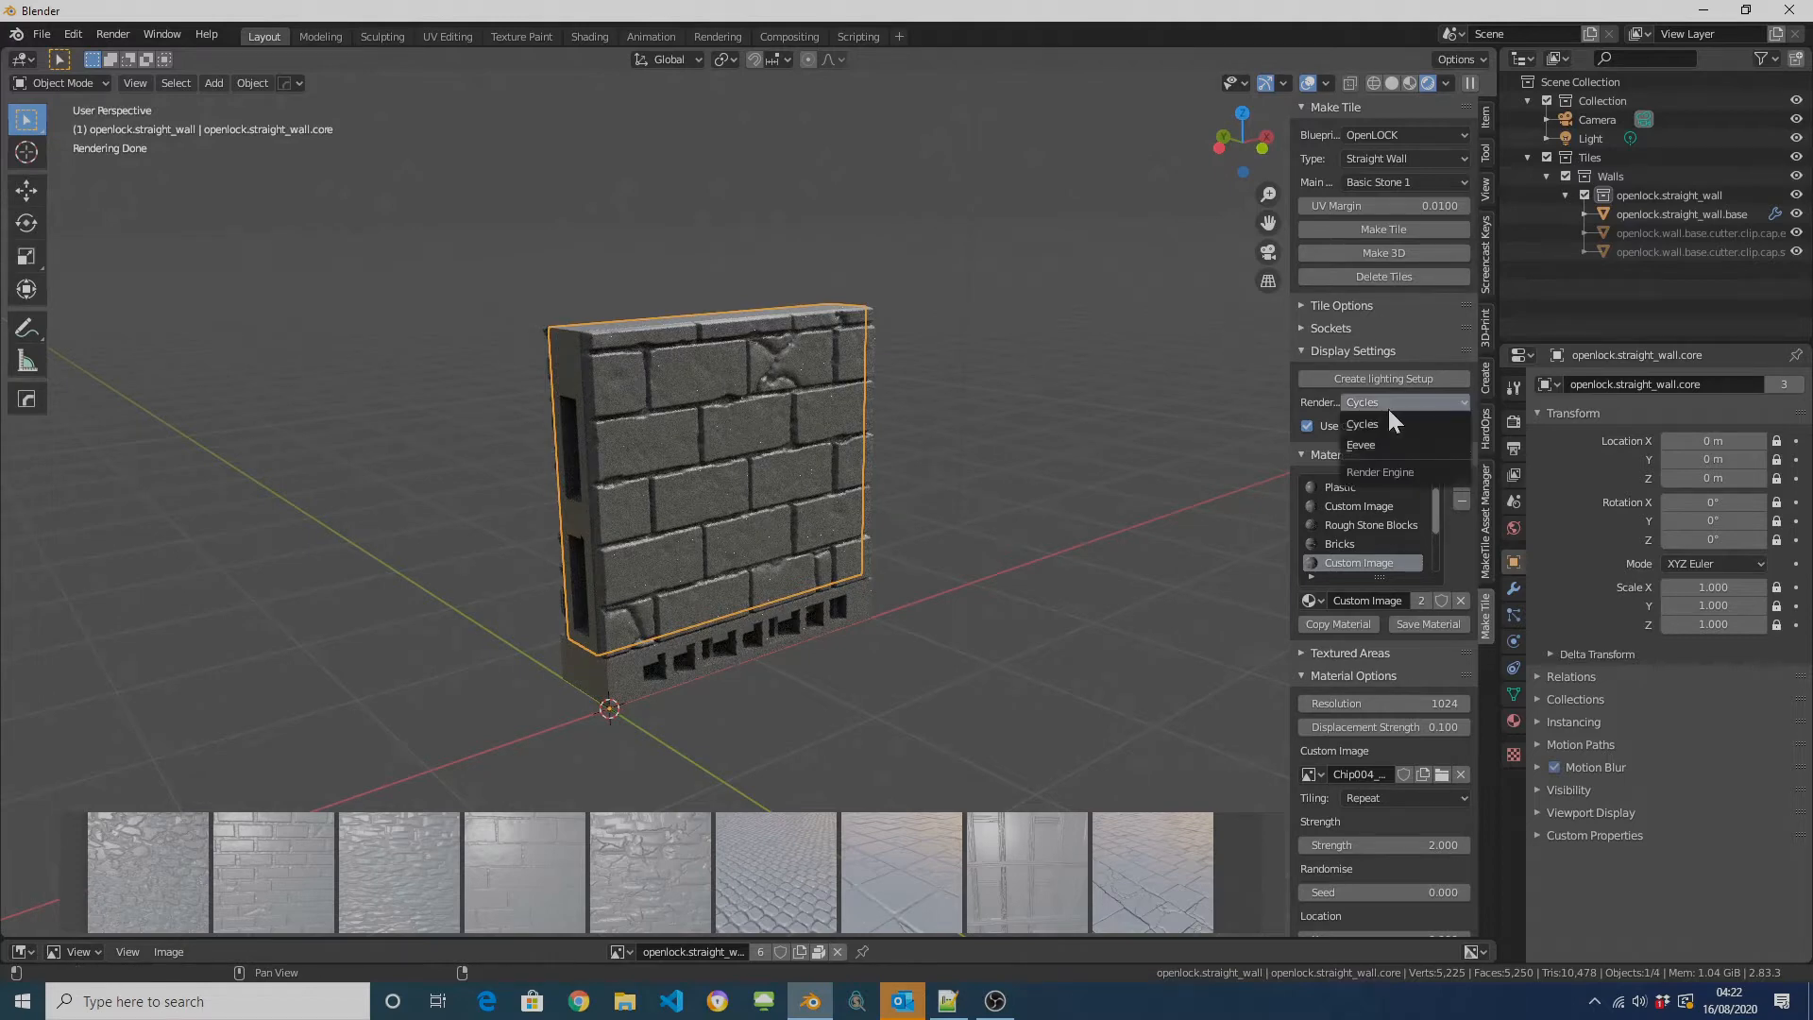
left_click(1387, 442)
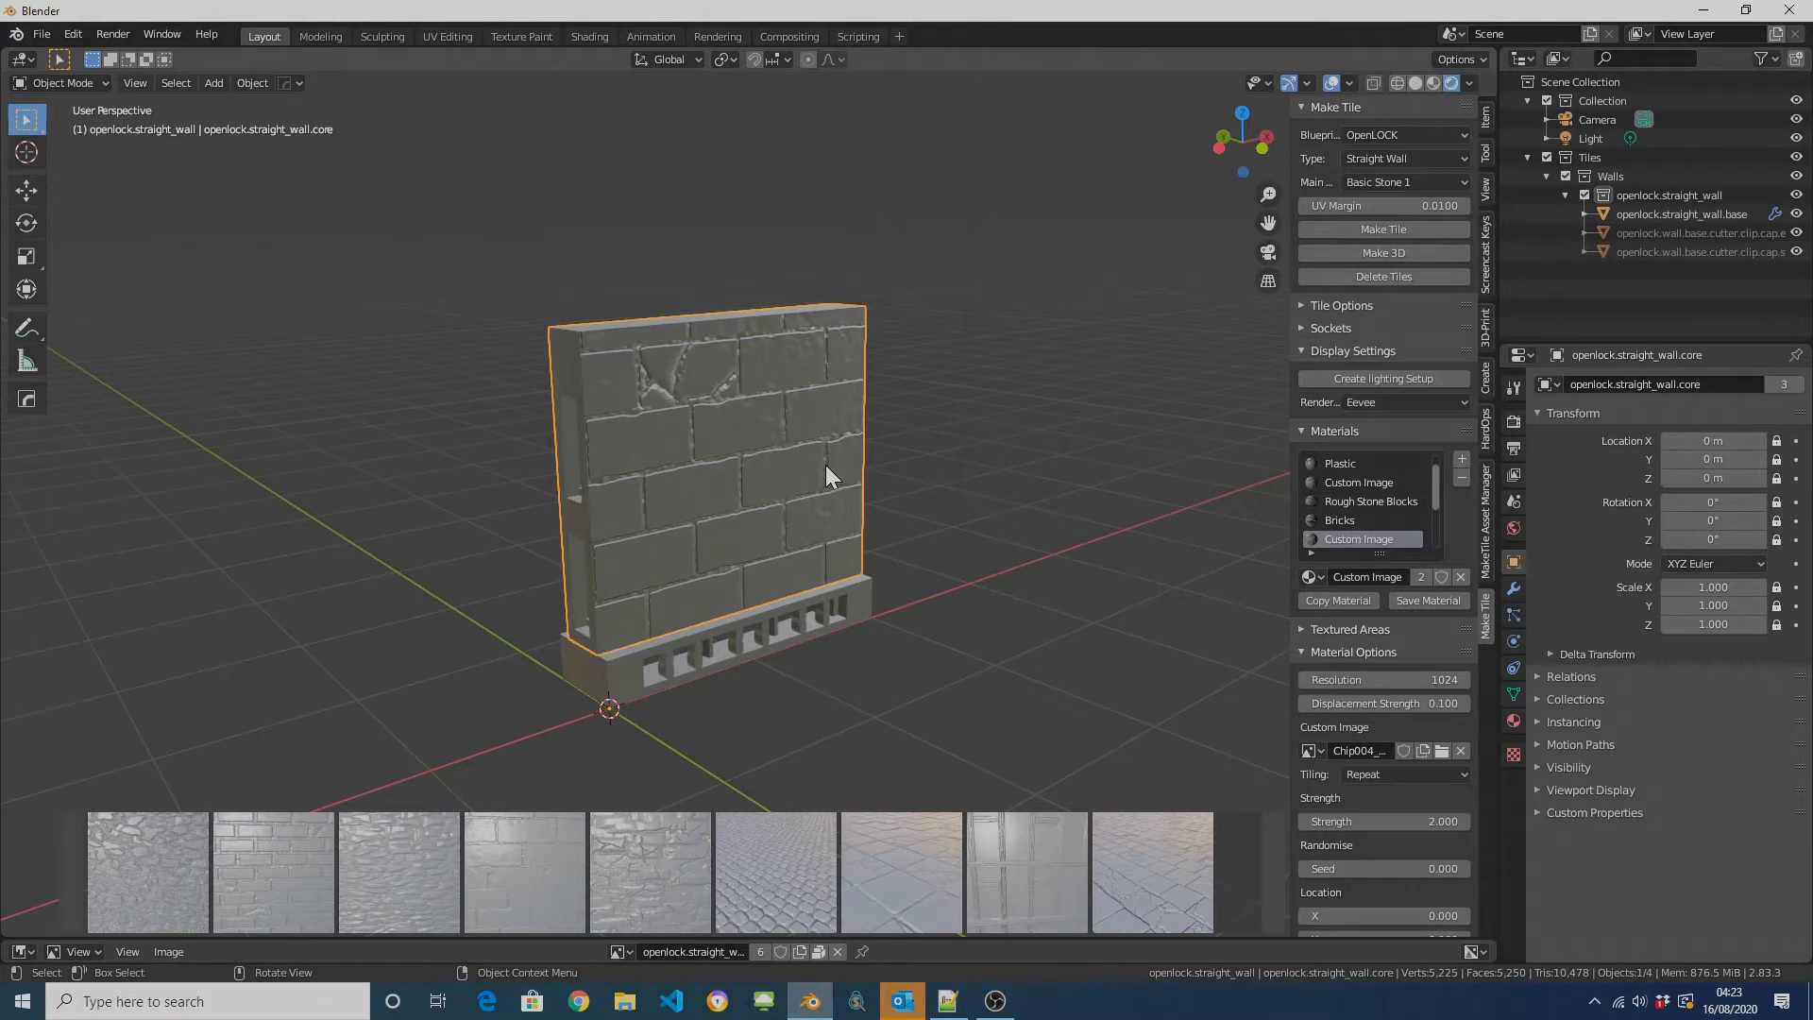
Step: Select the Regular Stone Blocks material and set its texture location to X -0.2 and Y -0.1
scroll(1368, 498, "down", 4)
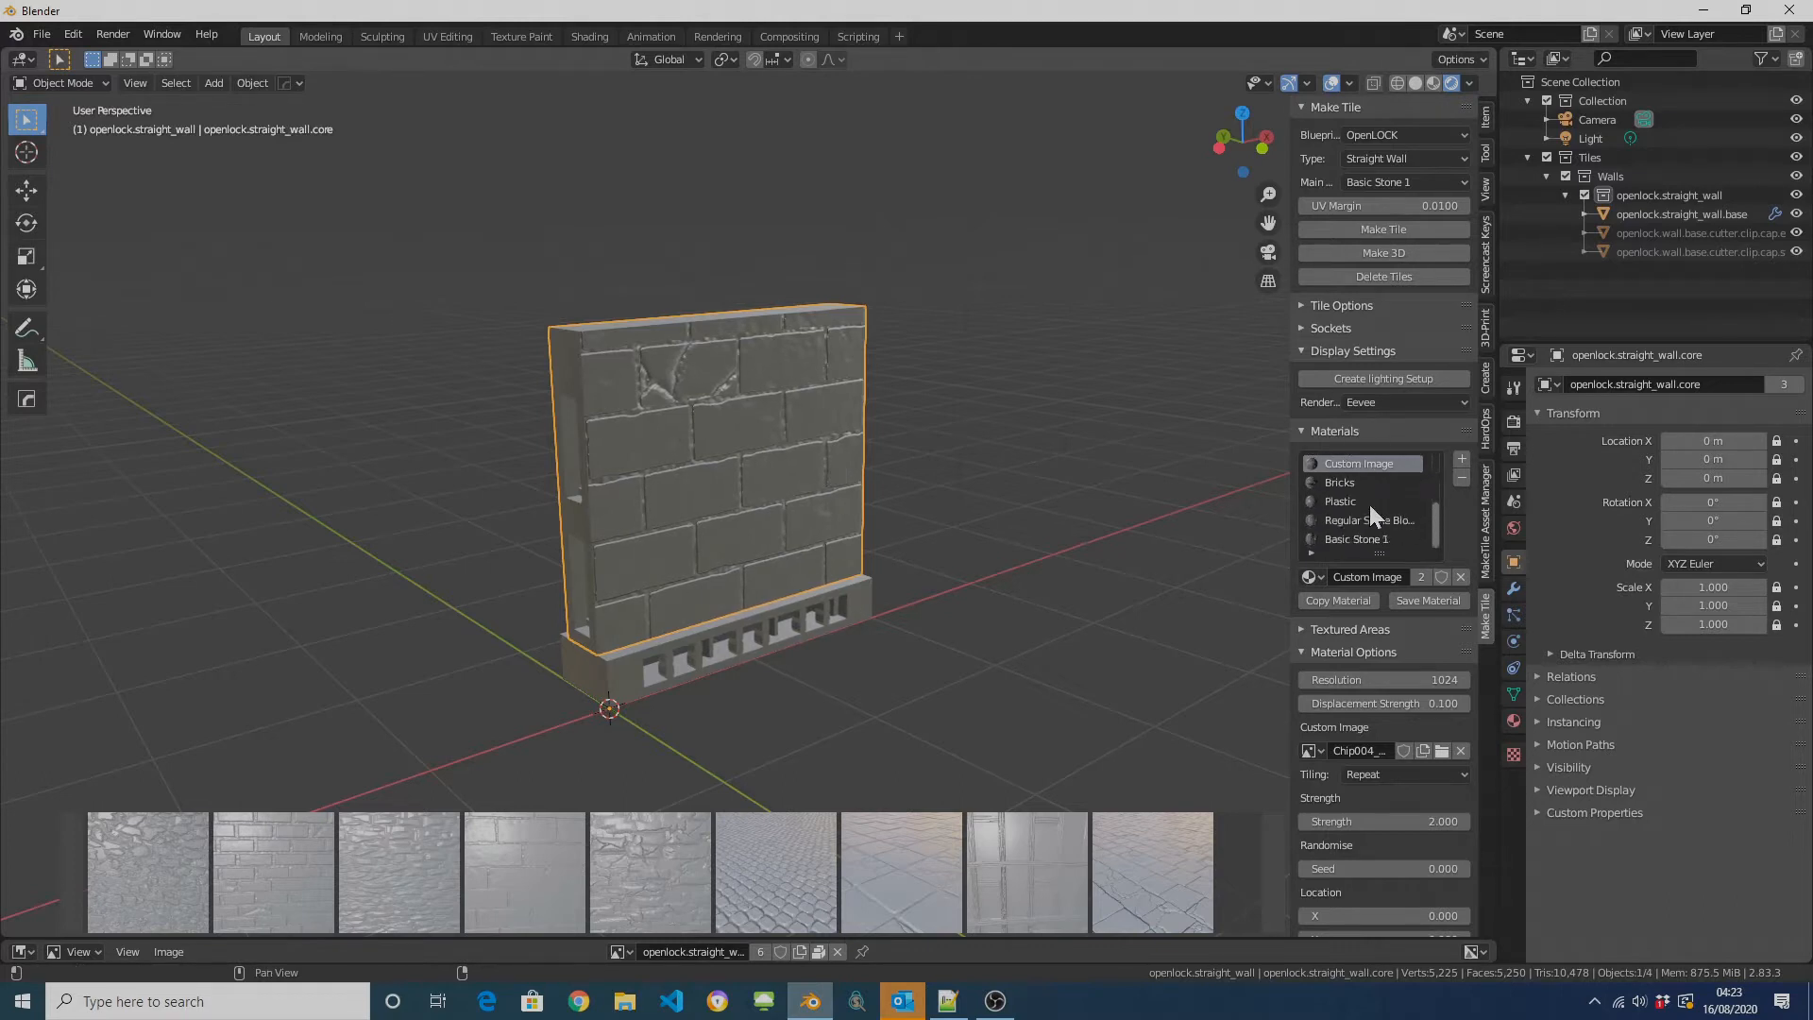
left_click(1370, 522)
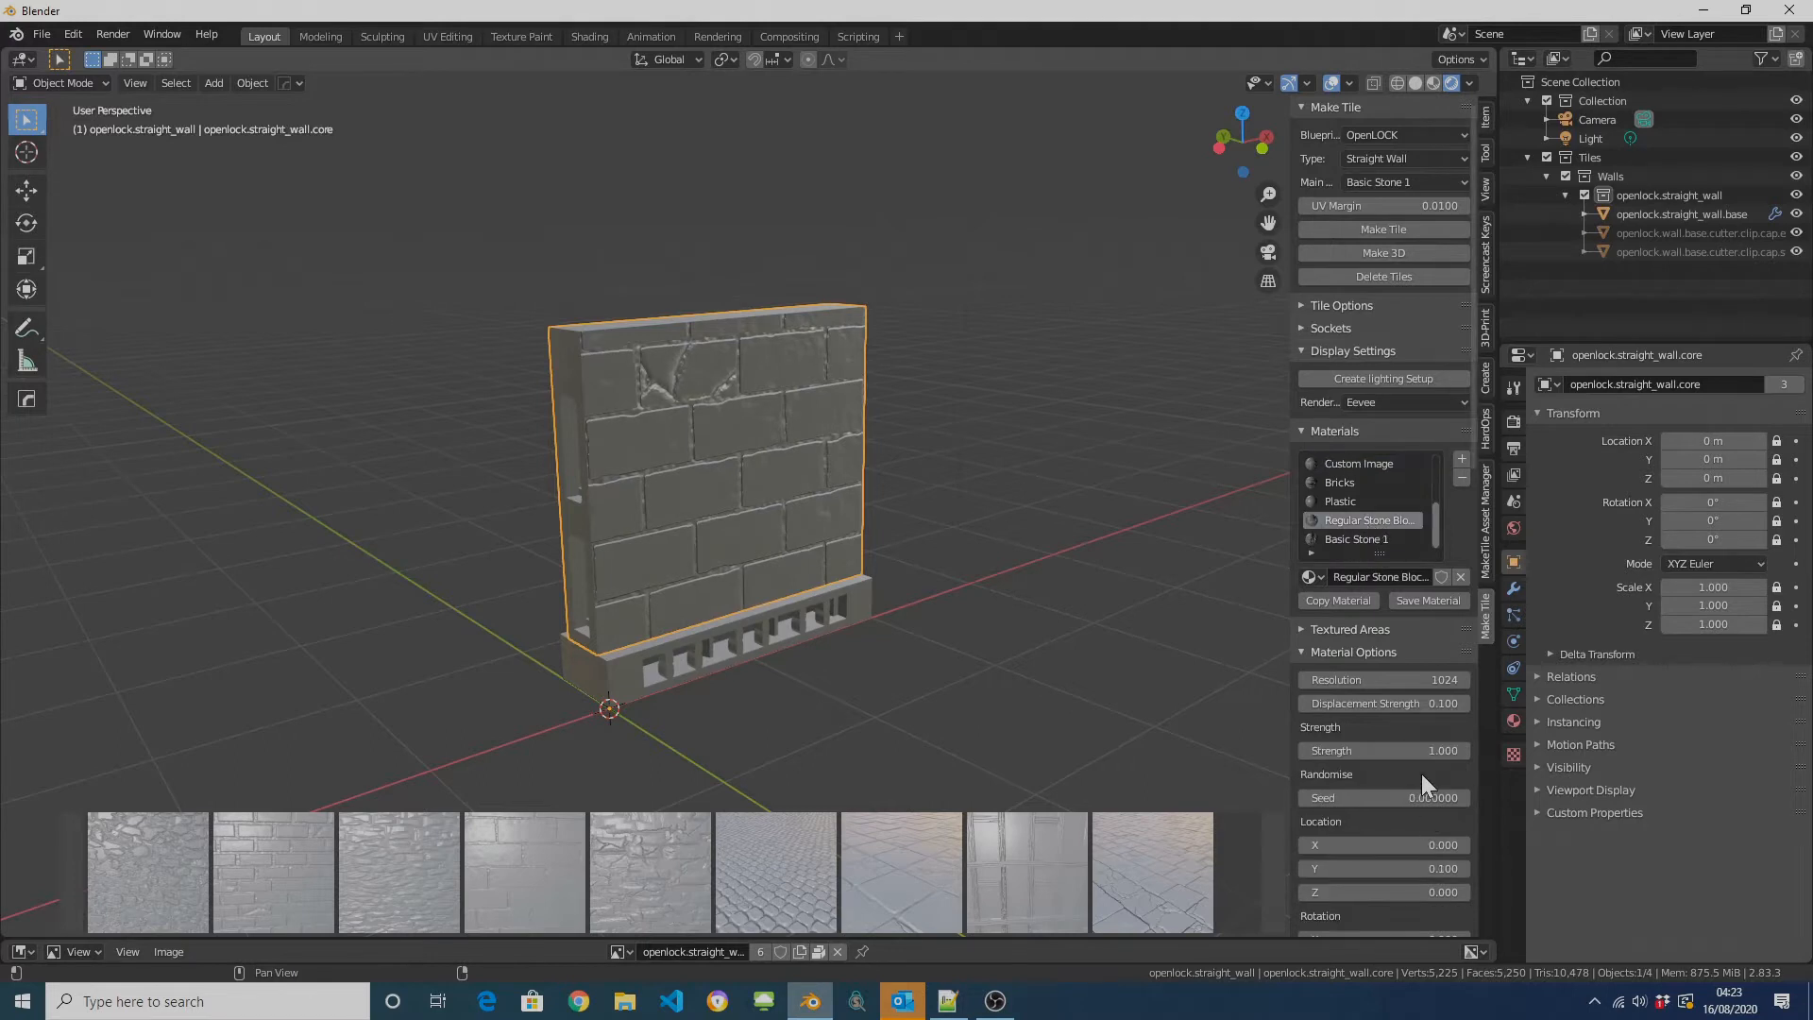
scroll(1421, 773, "down", 7)
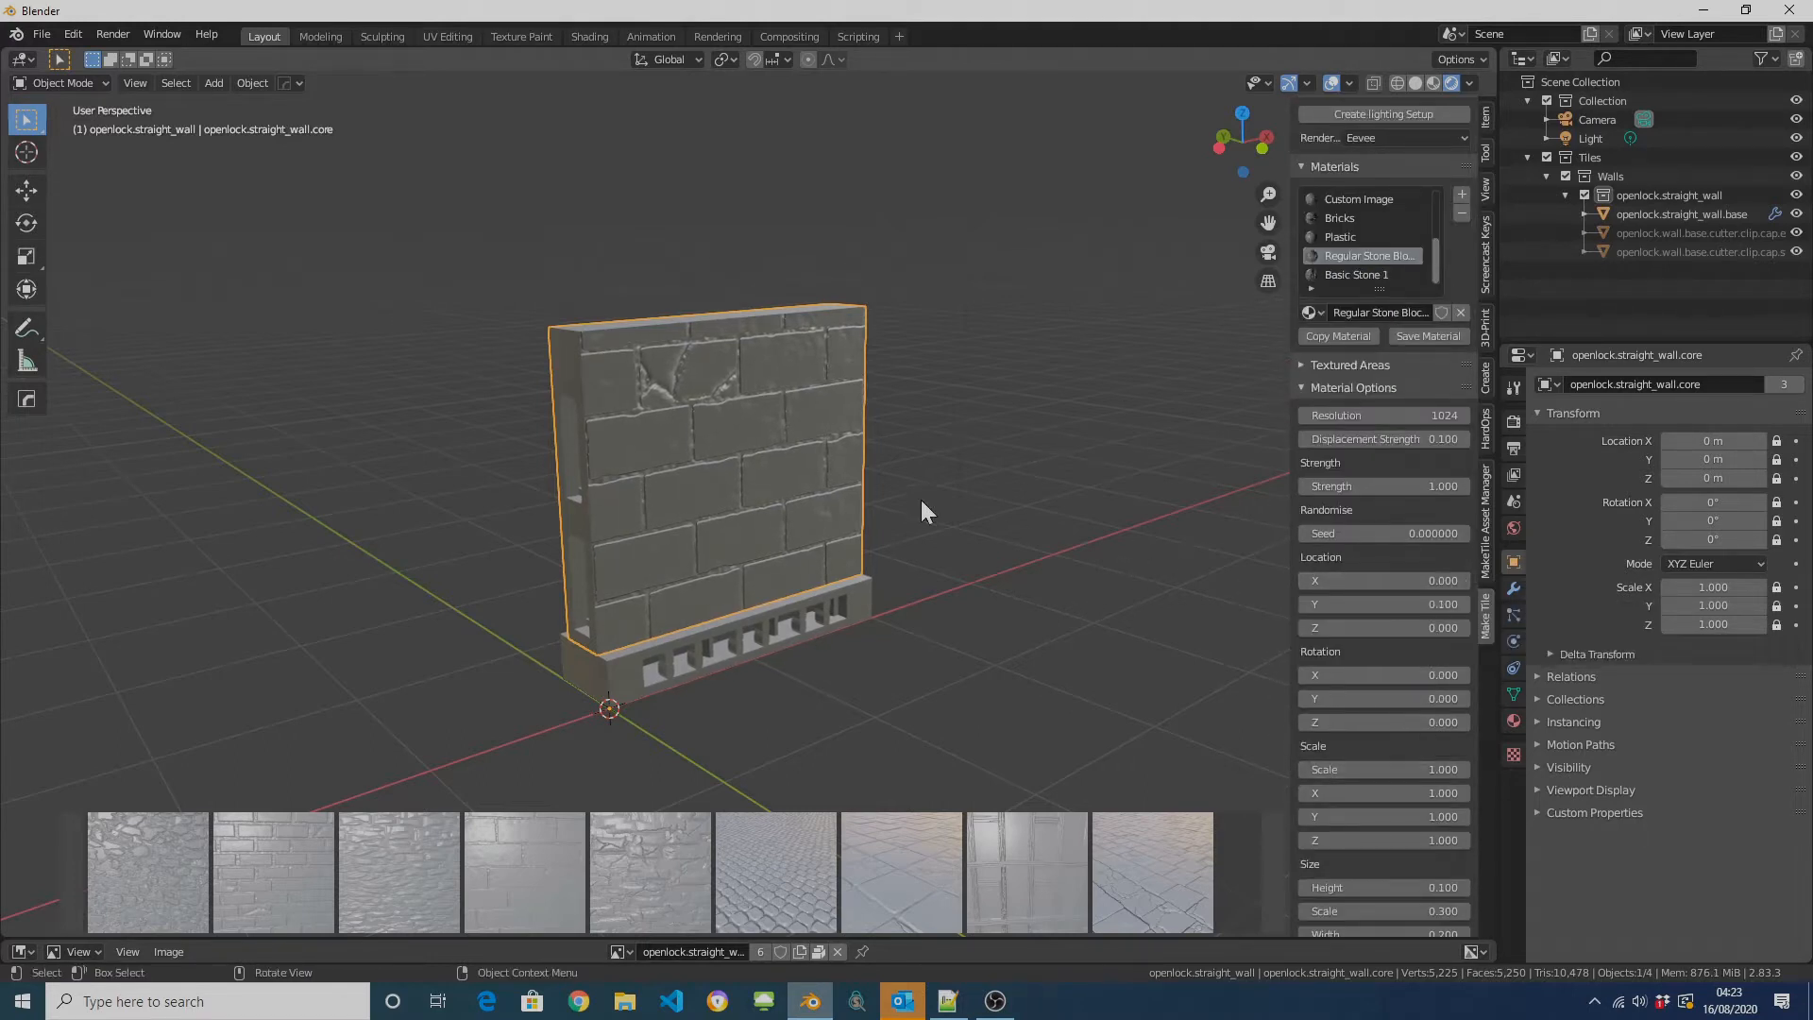
mouse_move(1379, 581)
left_mouse_down()
mouse_move(1407, 581)
mouse_move(1360, 581)
mouse_move(1445, 604)
mouse_move(1360, 604)
left_mouse_up()
Step: Try a Z rotation of -4.4 on the Regular Stone Blocks texture
left_click_drag(1417, 722, 1445, 722)
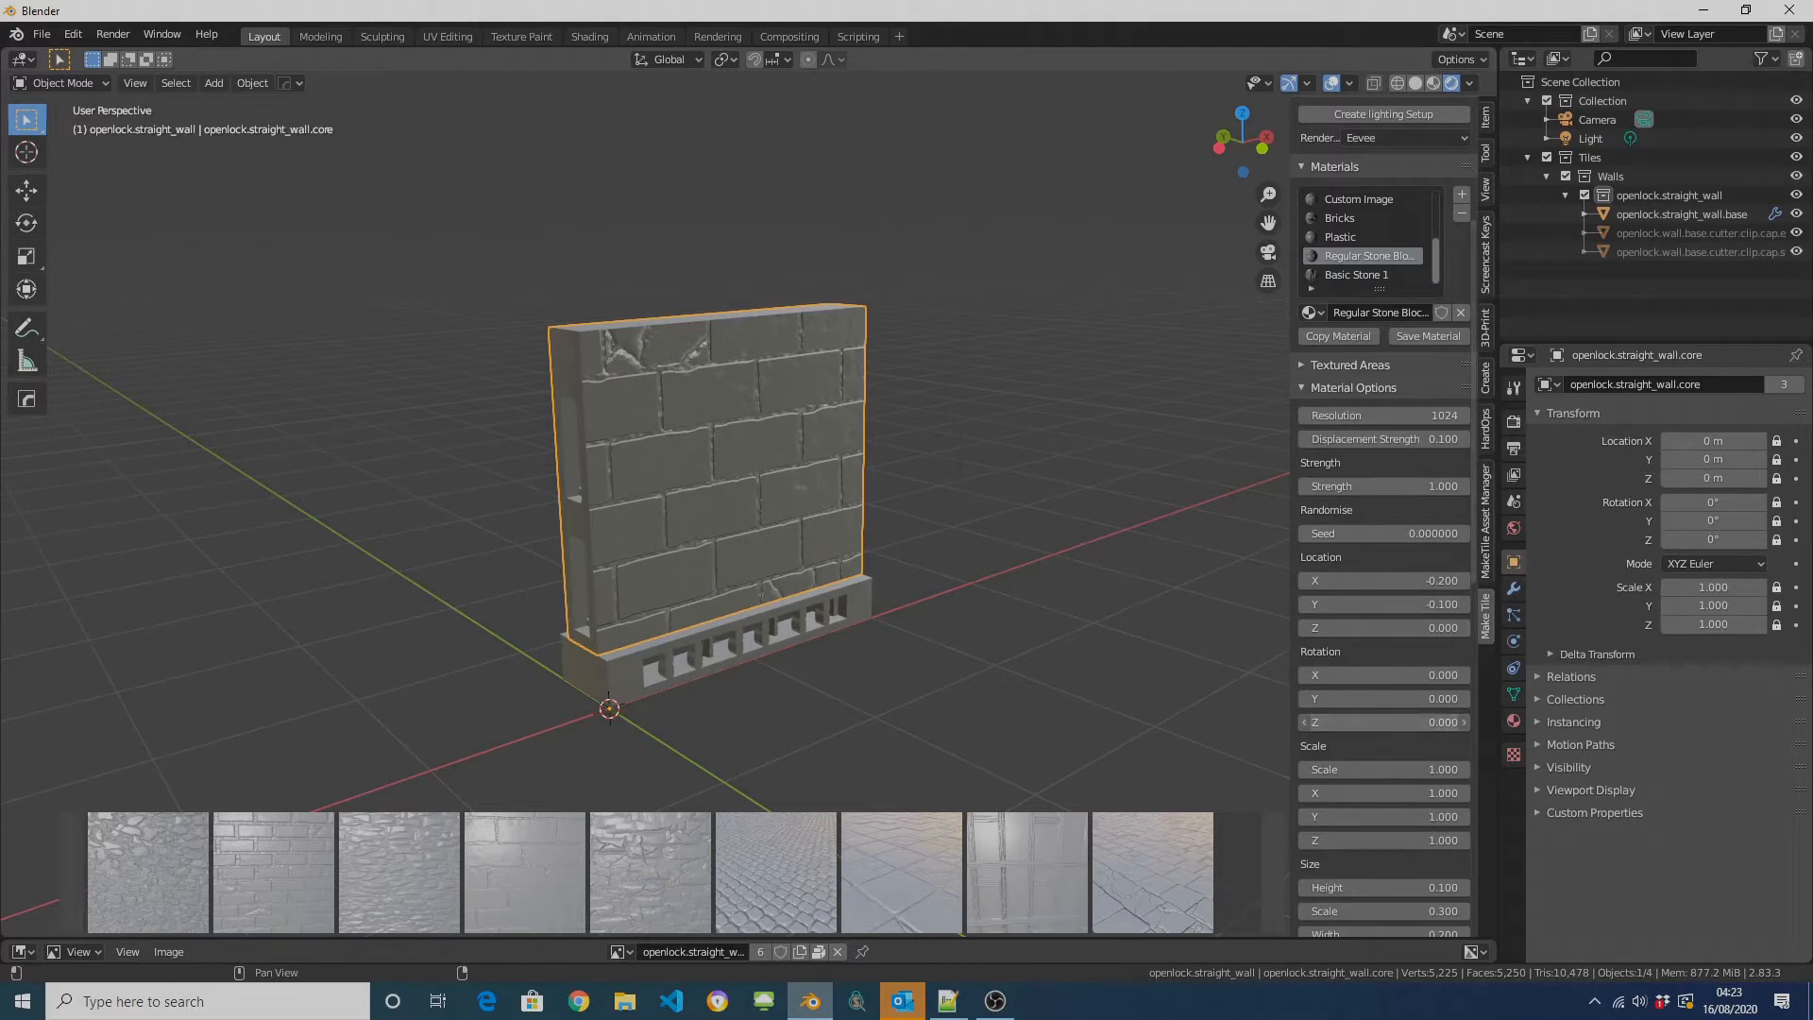
left_click(1416, 723)
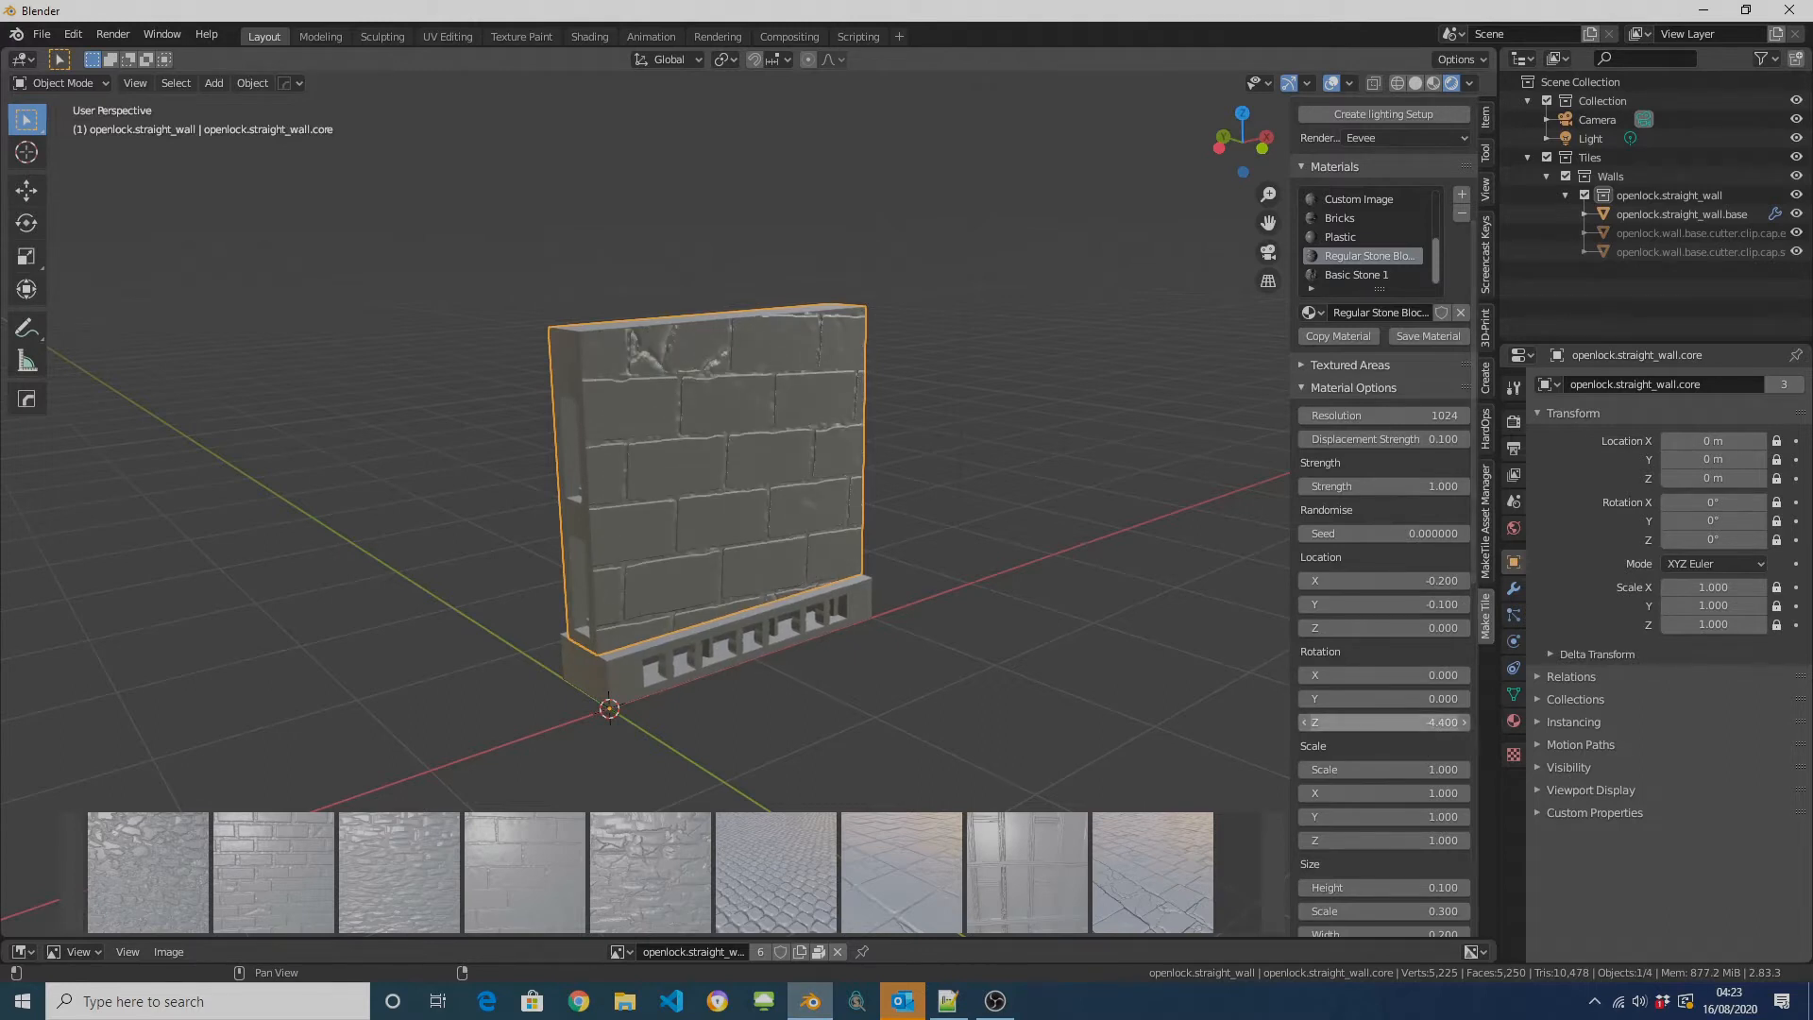
type("-4.4")
key("Return")
mouse_move(1398, 769)
left_mouse_down()
mouse_move(1359, 770)
mouse_move(1398, 770)
left_mouse_up()
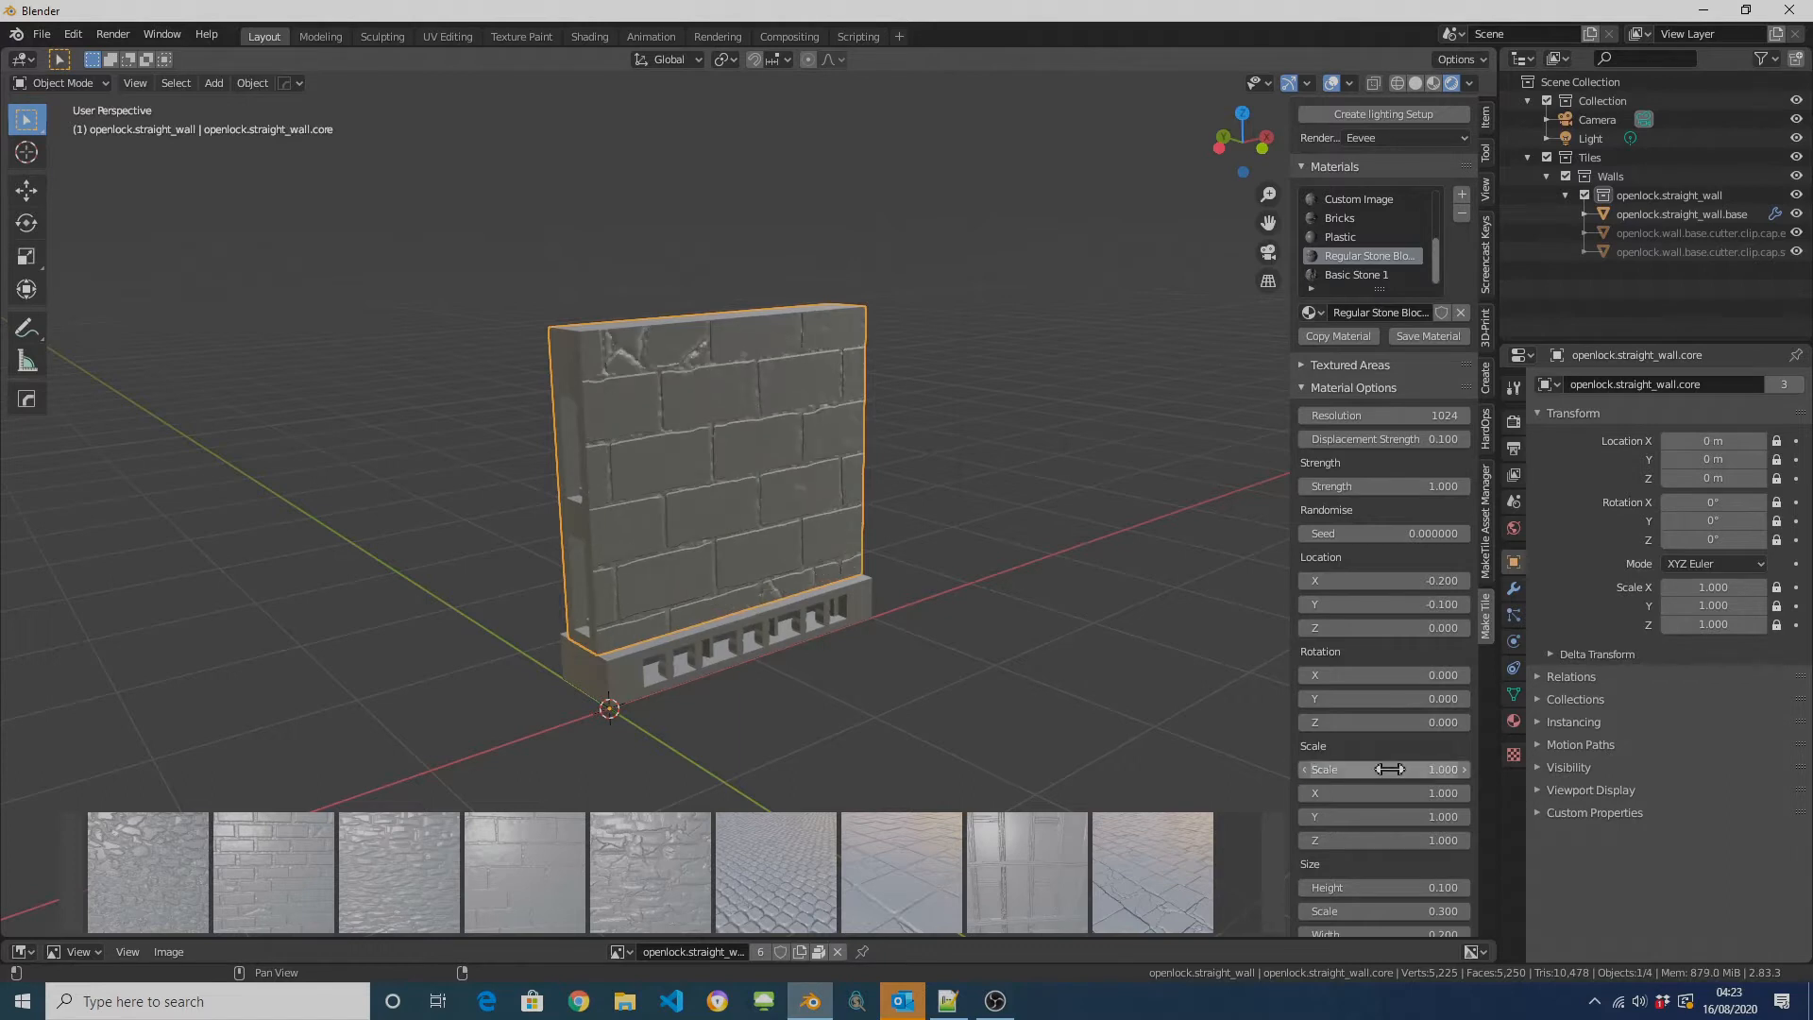
Step: Set the stone blocks' width to 0.3 and the pattern's random offset to 0.7
scroll(1398, 768, "down", 2)
scroll(1397, 769, "down", 3)
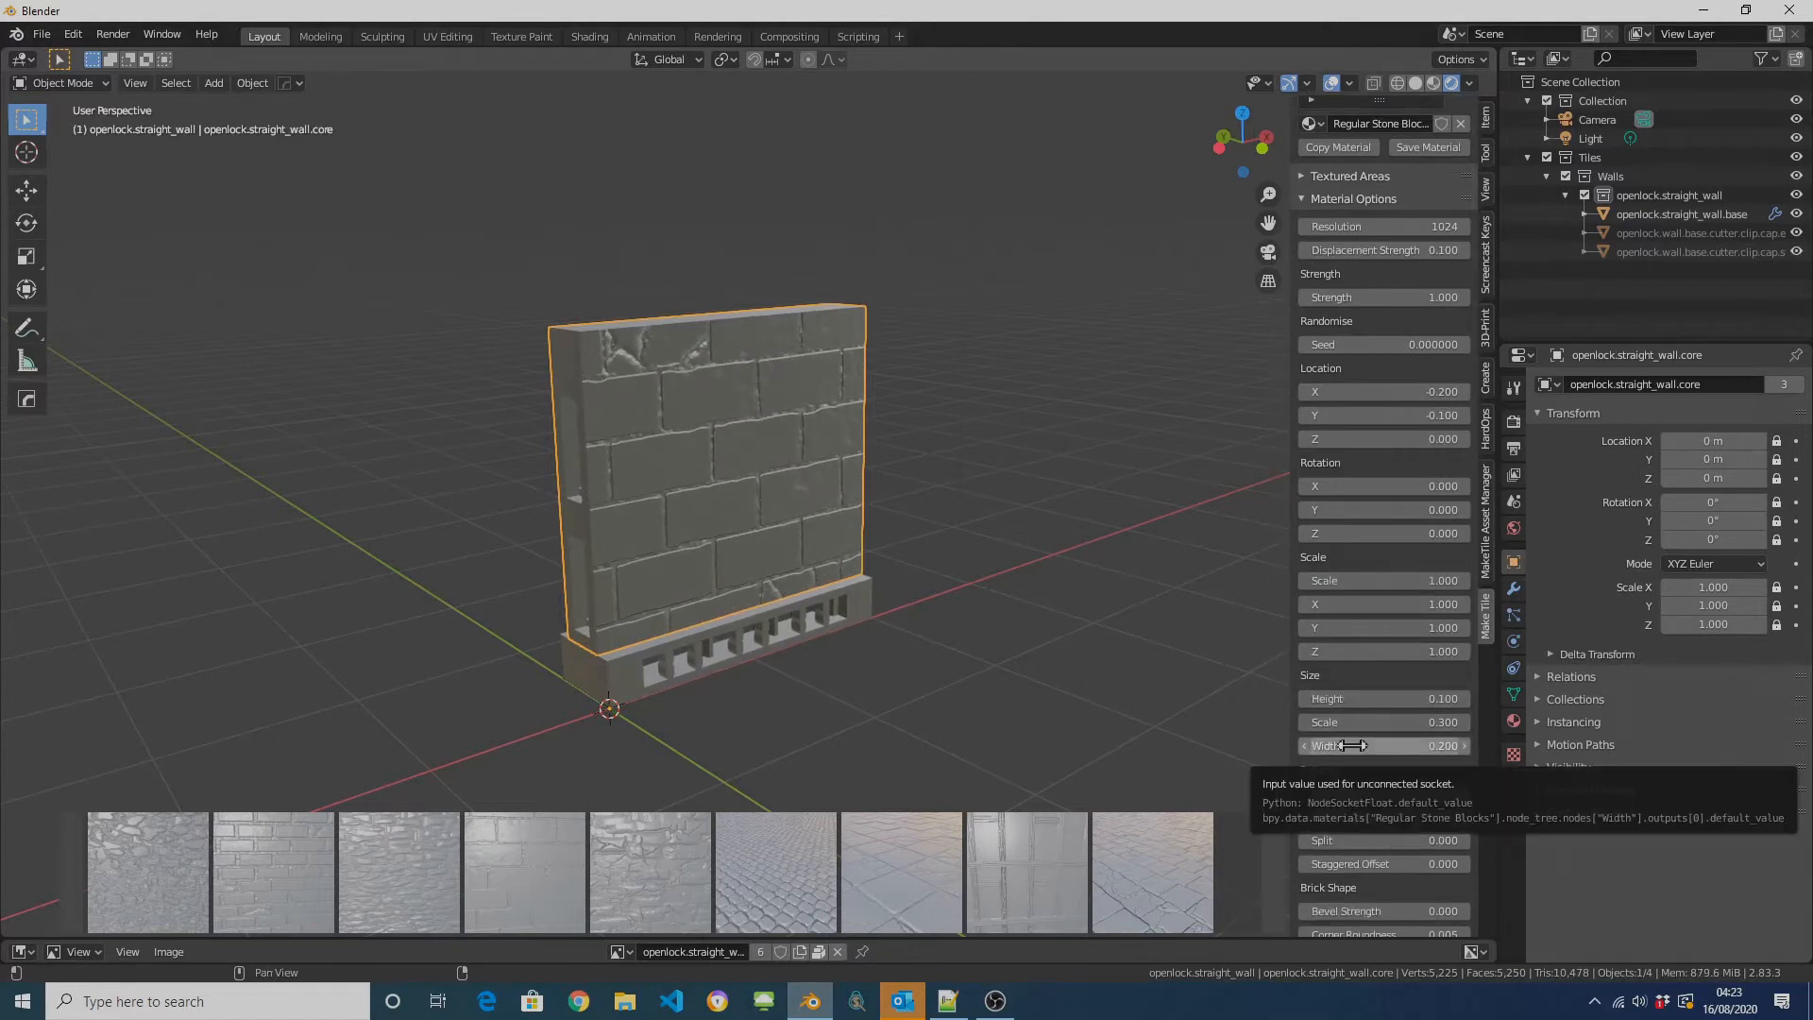
left_click_drag(1398, 746, 1416, 746)
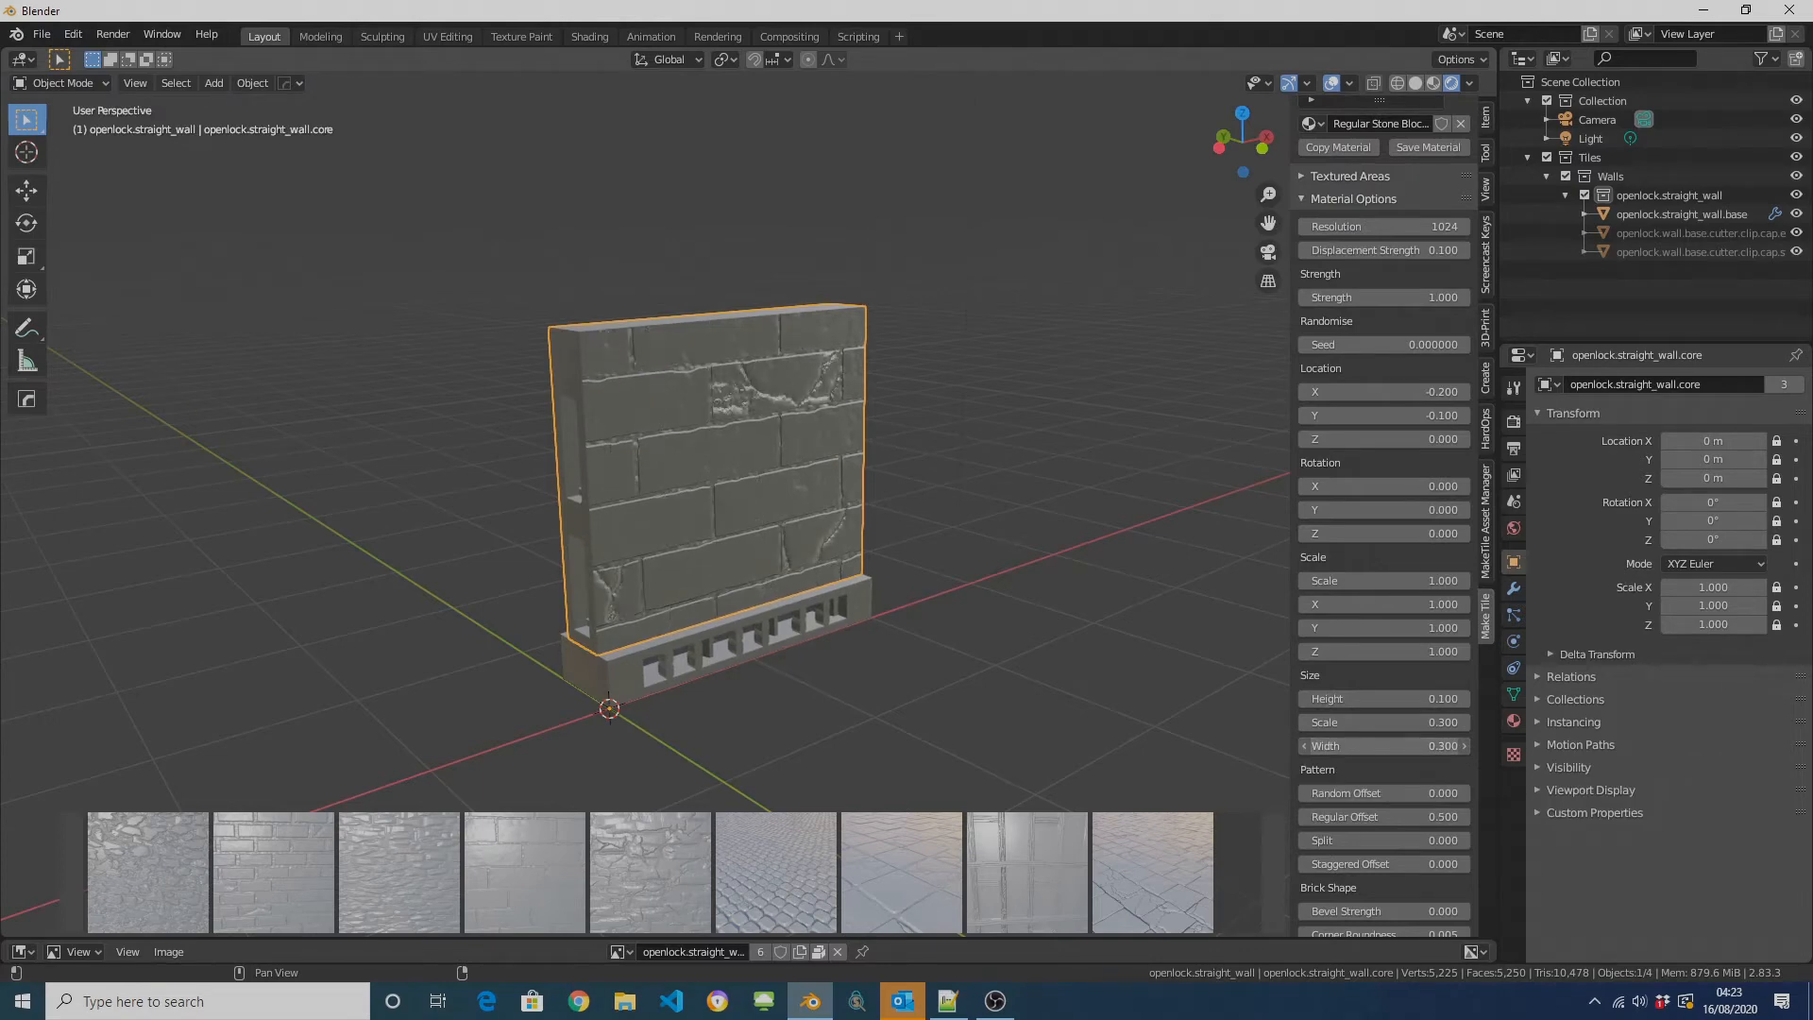
scroll(1384, 747, "down", 2)
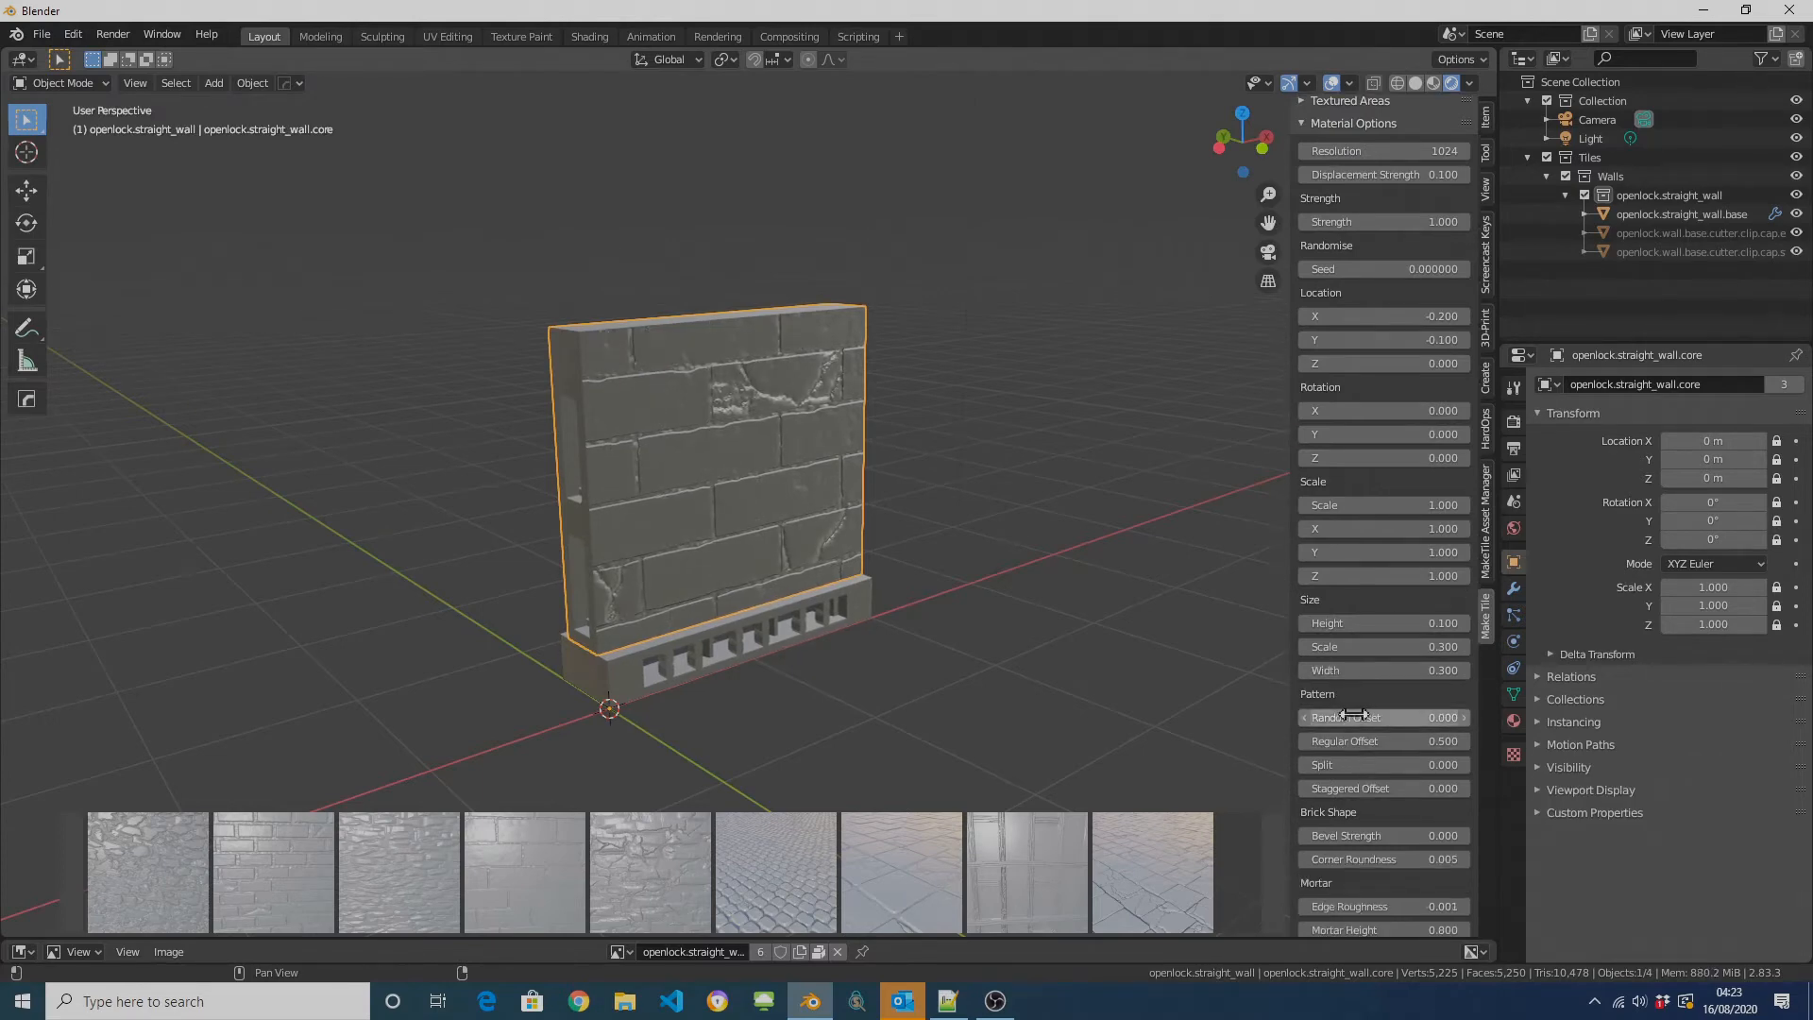
left_click_drag(1384, 718, 1407, 718)
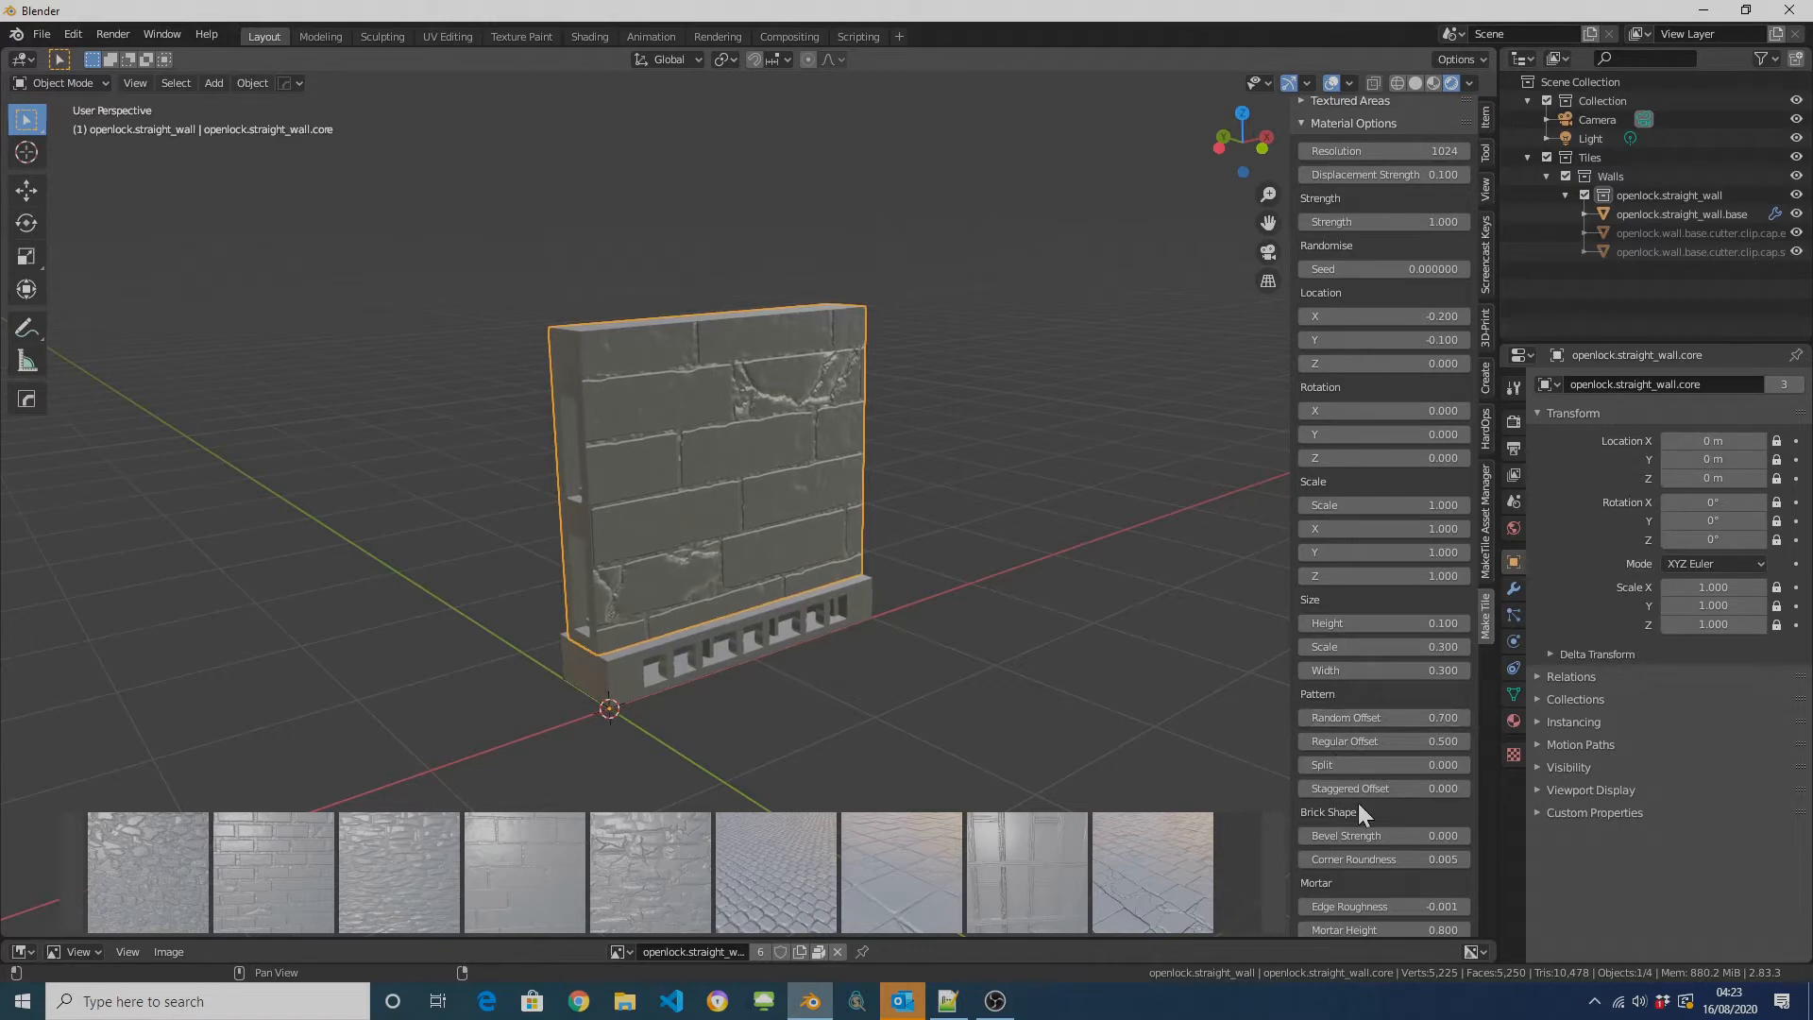
Step: Try adjusting the crack amount of the Regular Stone Blocks material
scroll(1358, 802, "down", 2)
scroll(1358, 803, "down", 6)
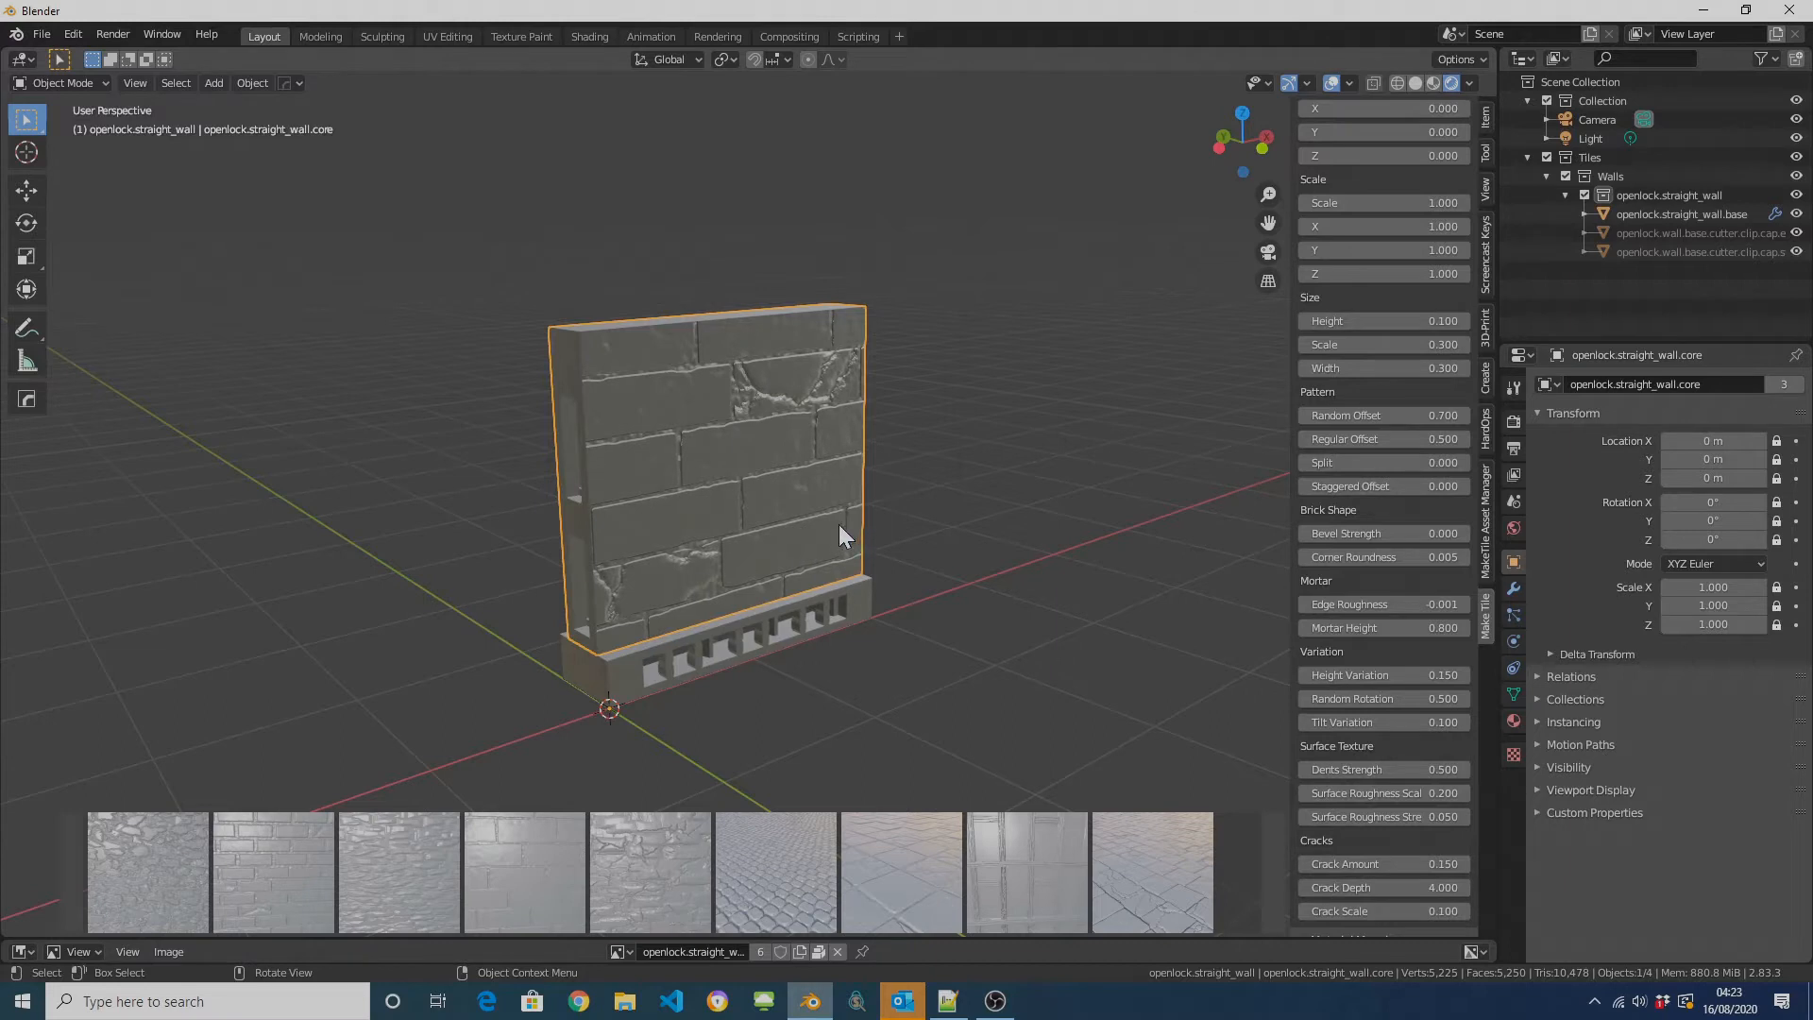
scroll(1377, 707, "down", 2)
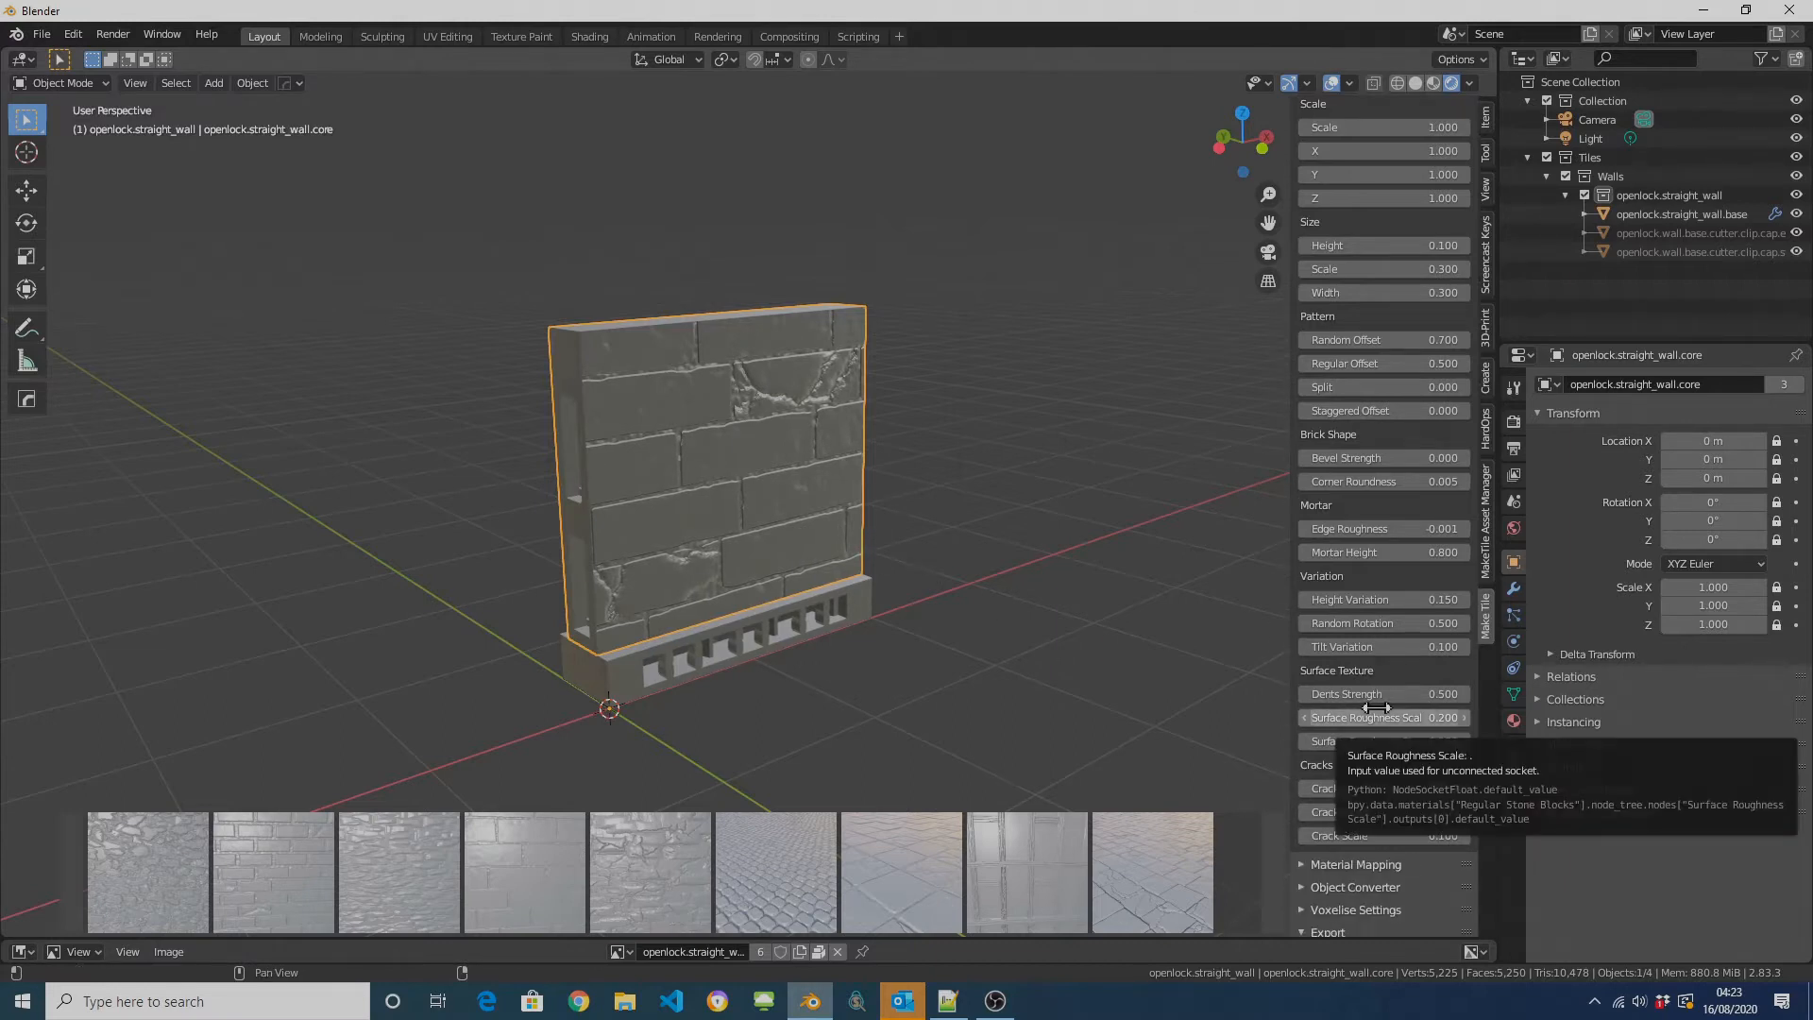
left_click_drag(1384, 788, 1381, 789)
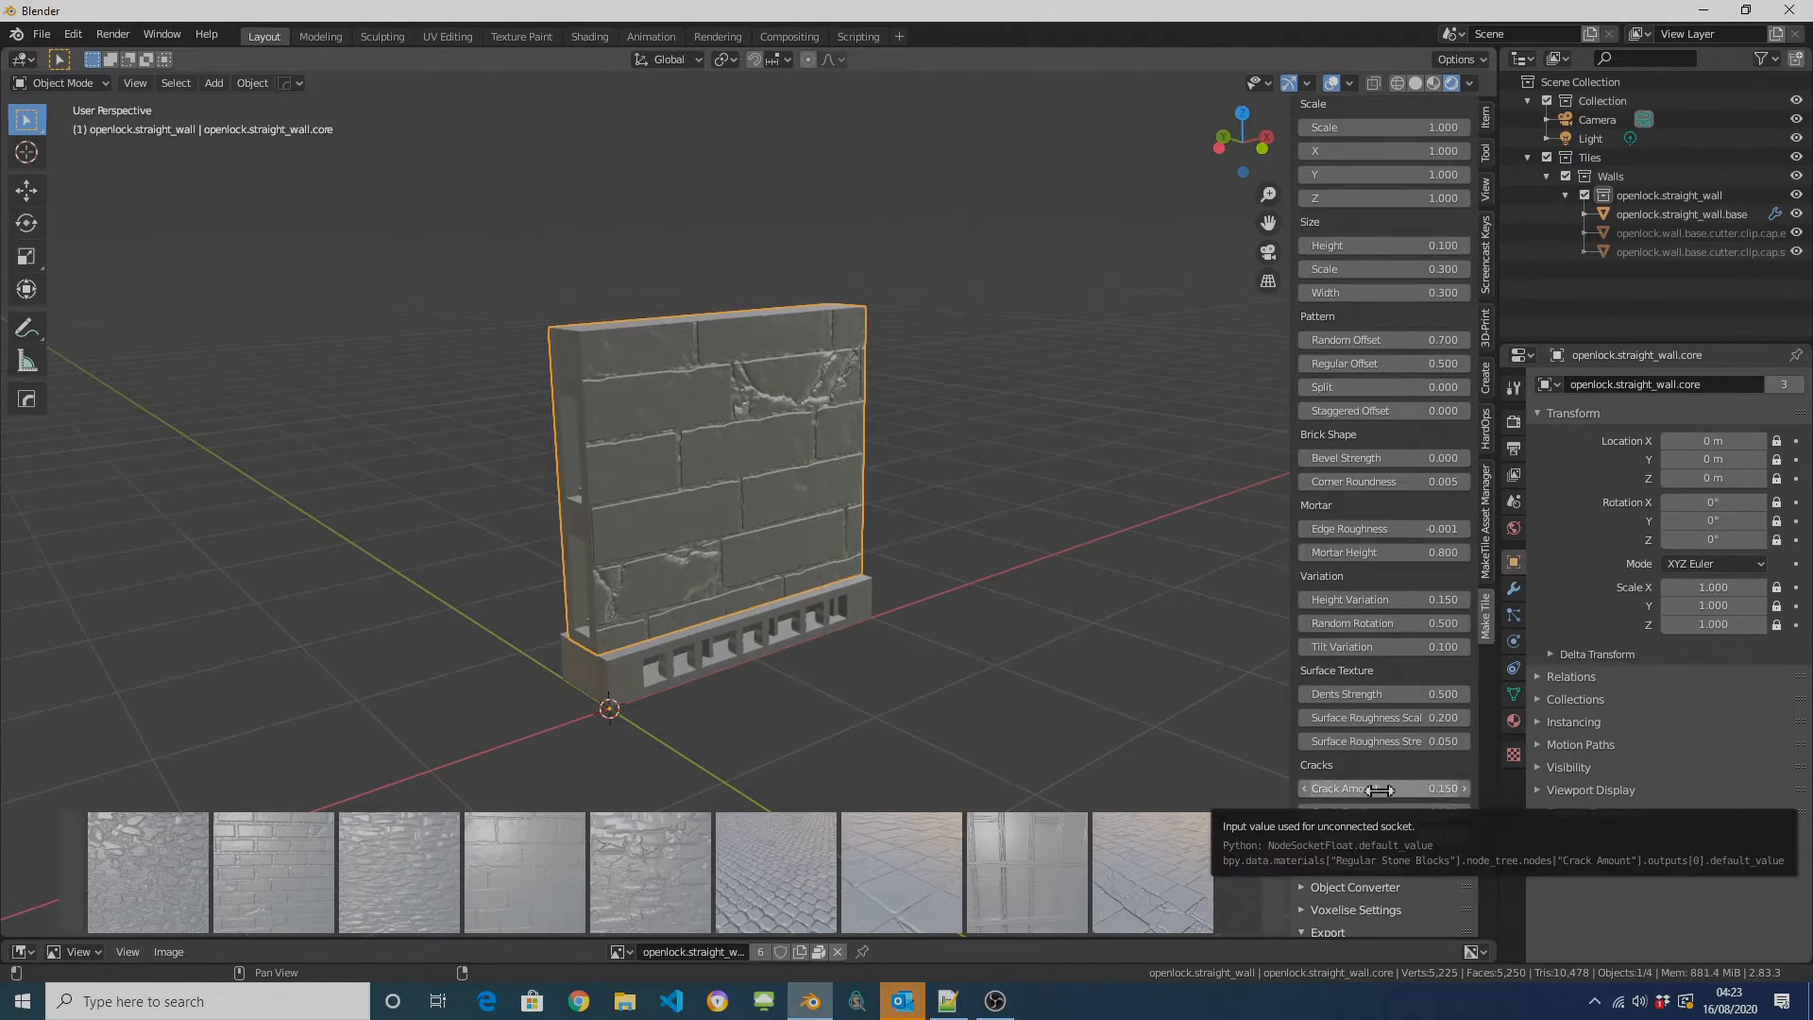
Step: Randomise the stone block pattern by raising the material's seed to 3.0
scroll(1390, 691, "up", 20)
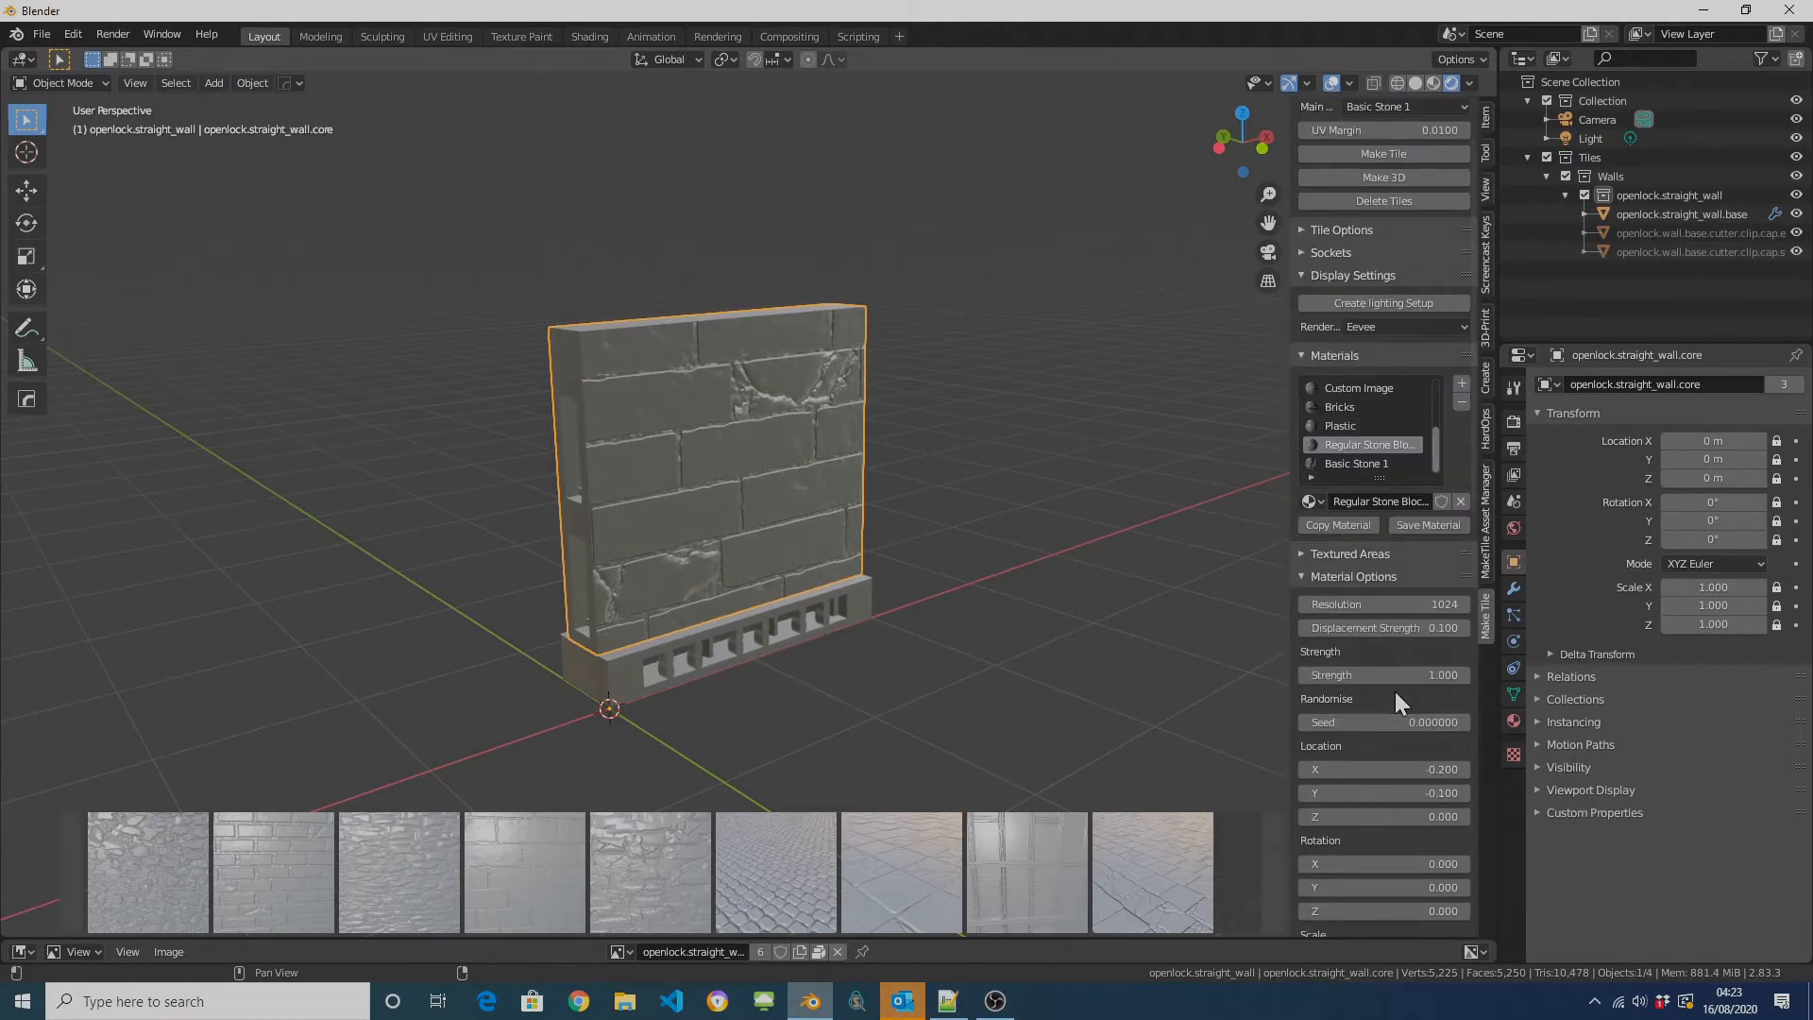
left_click(1395, 722)
type("3.6")
key("Return")
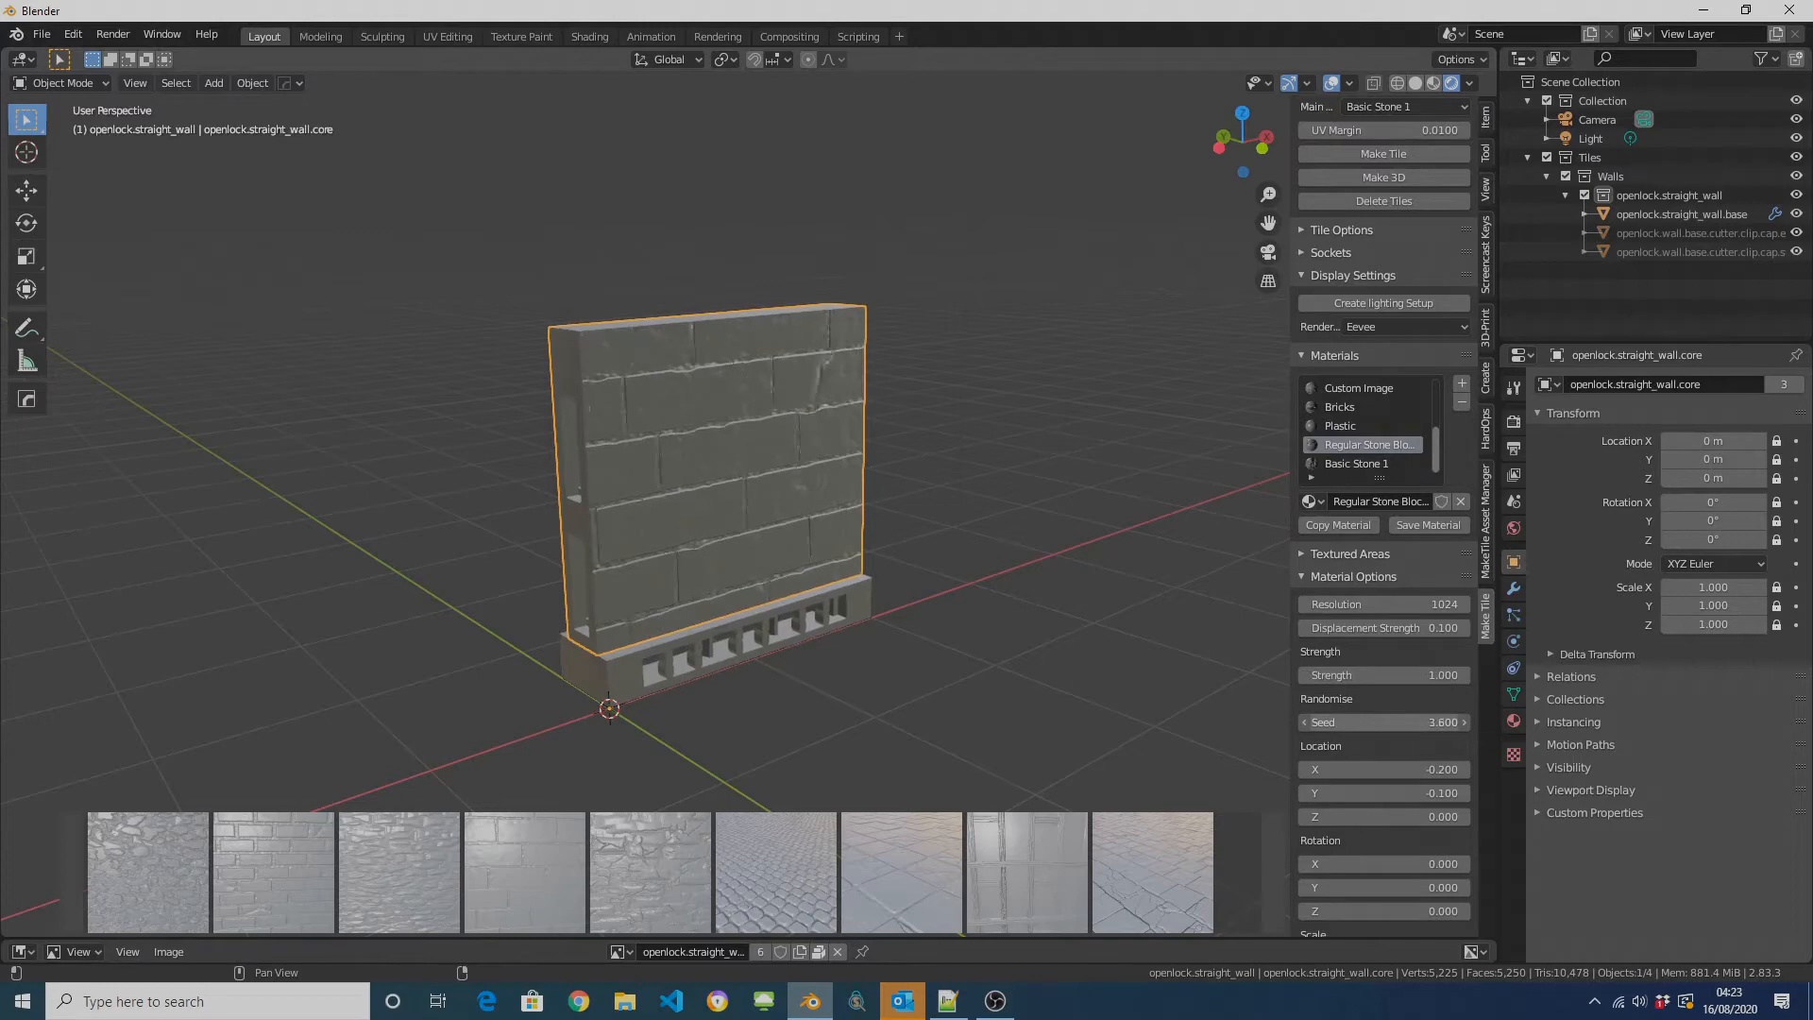
left_click(1304, 721)
left_click(1305, 721)
left_click(1304, 722)
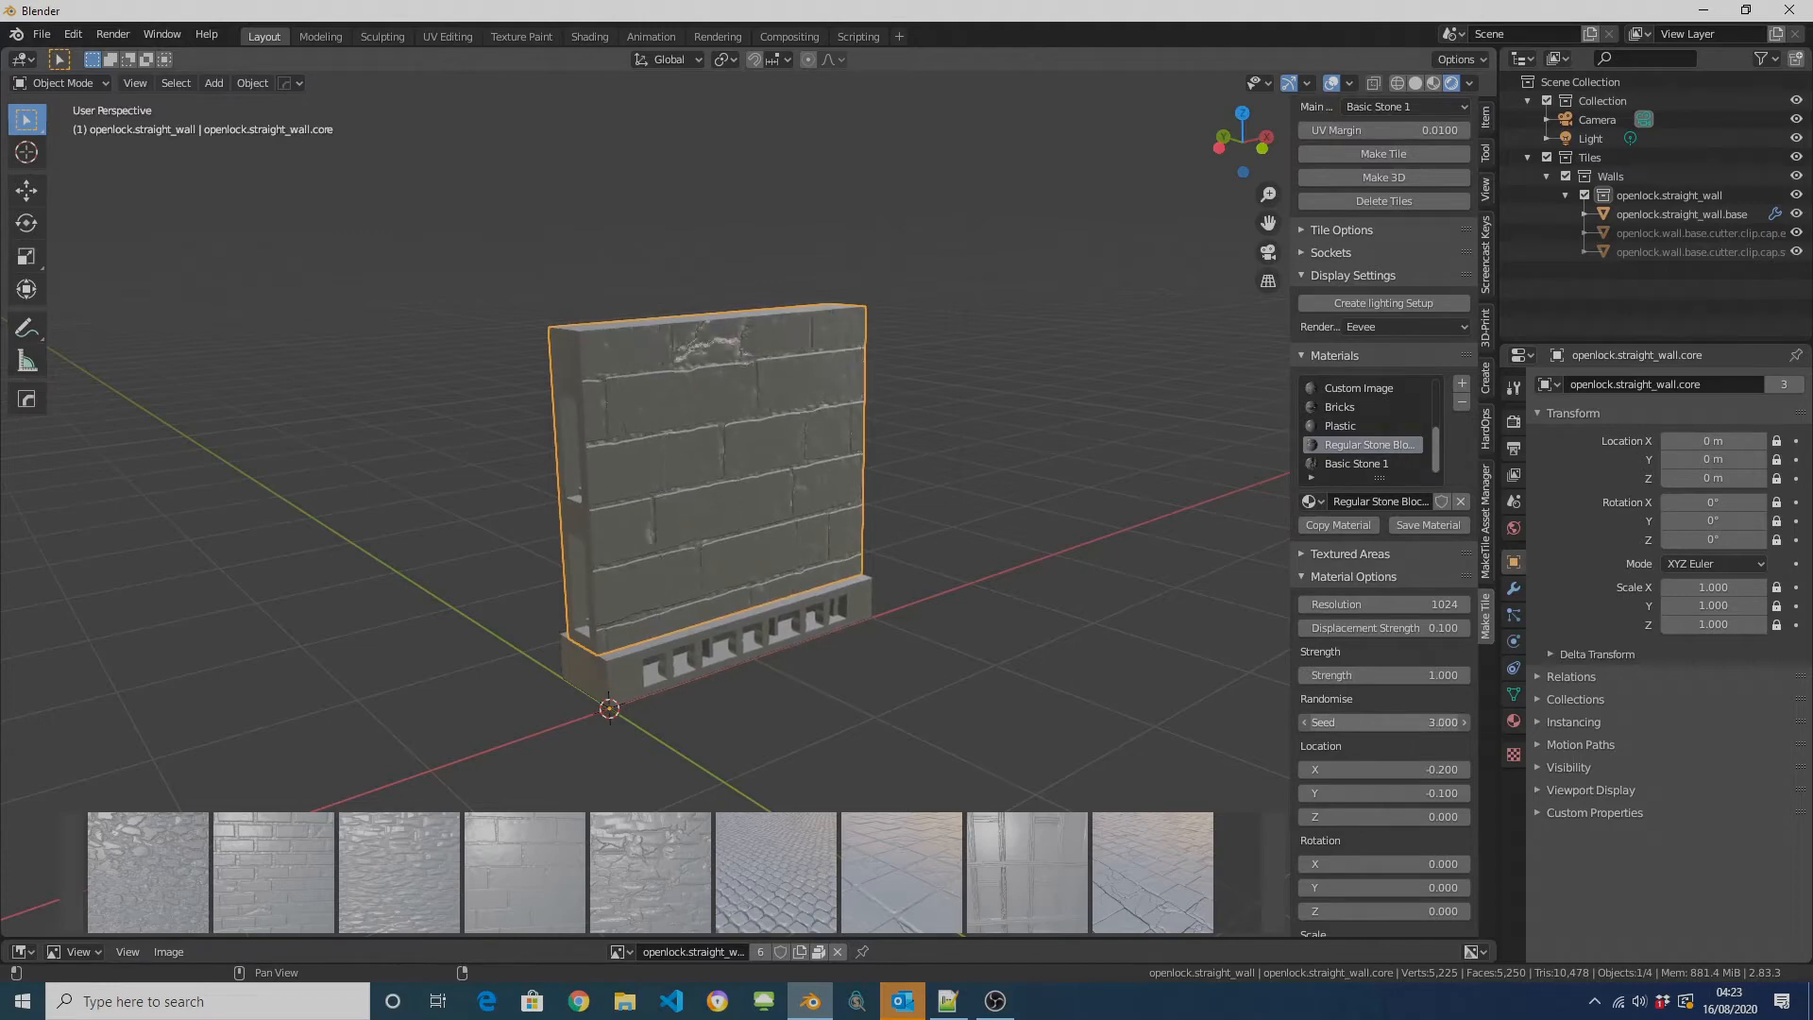
mouse_move(1369, 721)
left_mouse_down()
mouse_move(1353, 720)
mouse_move(1370, 721)
left_mouse_up()
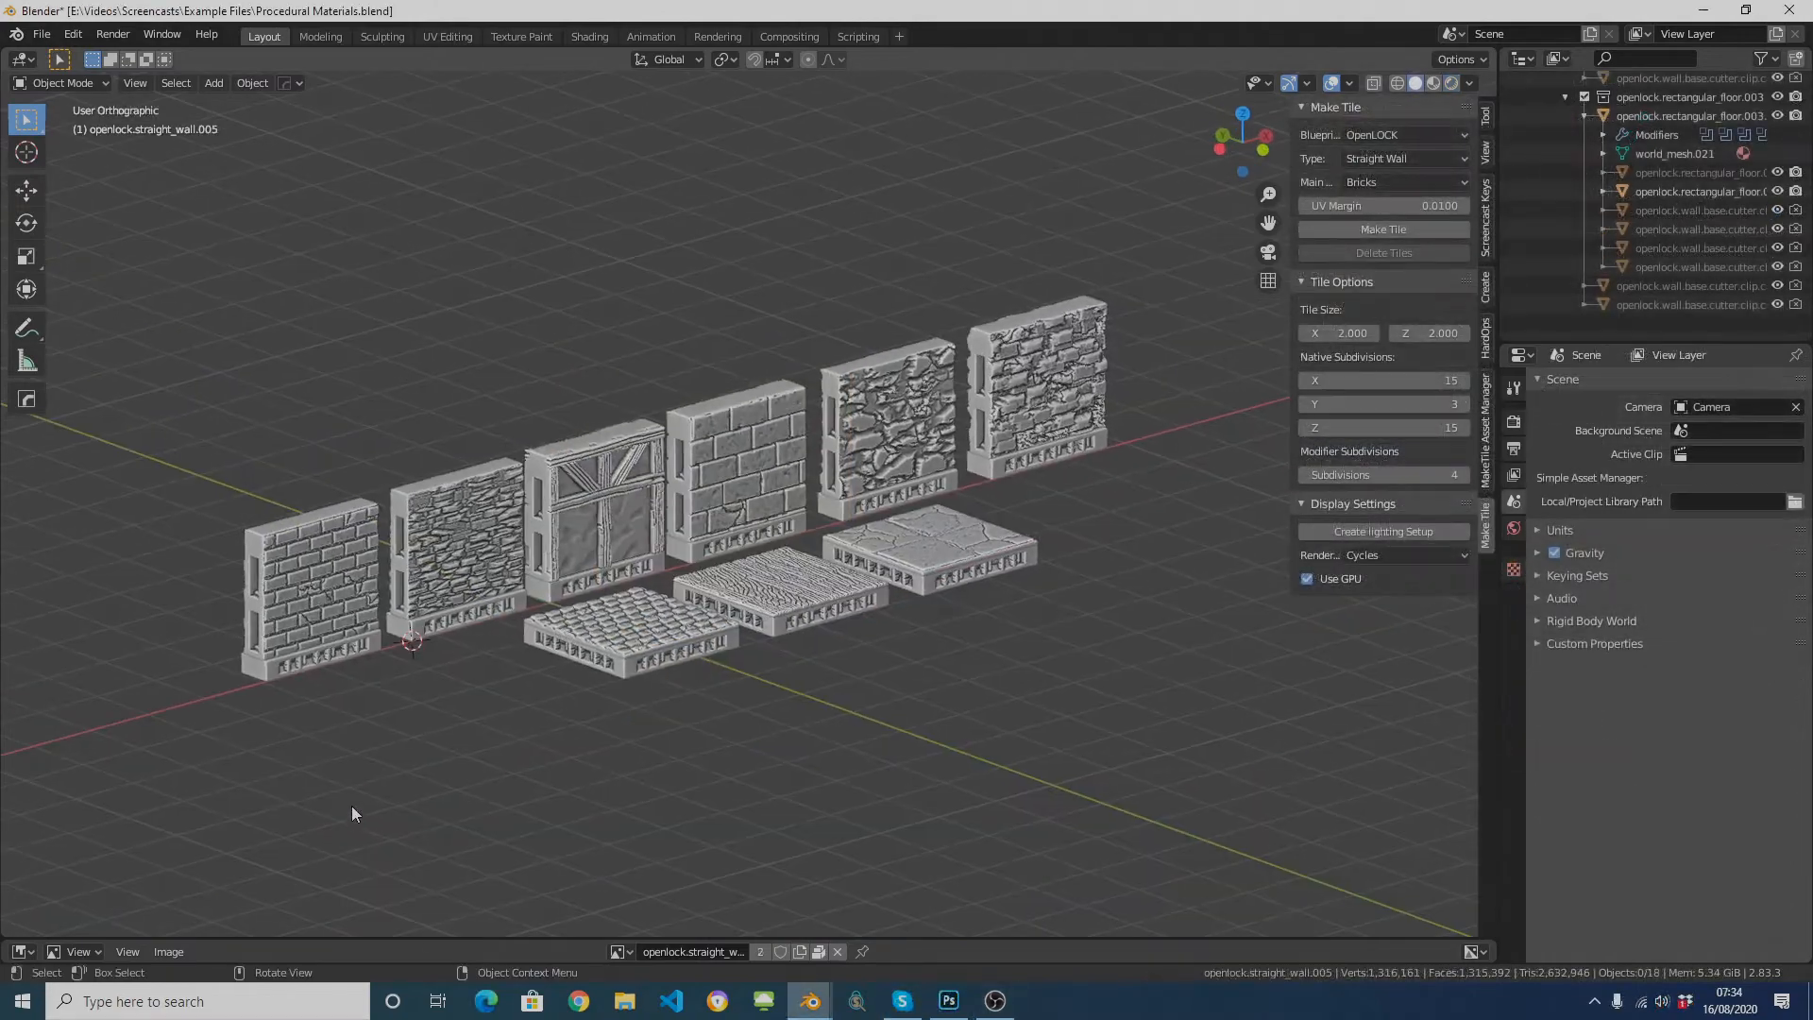
Step: Examine the example wall and floor tiles in Procedural Materials.blend up close and from several angles
scroll(327, 807, "up", 5)
middle_click_drag(327, 807, 1199, 595)
scroll(909, 668, "down", 3)
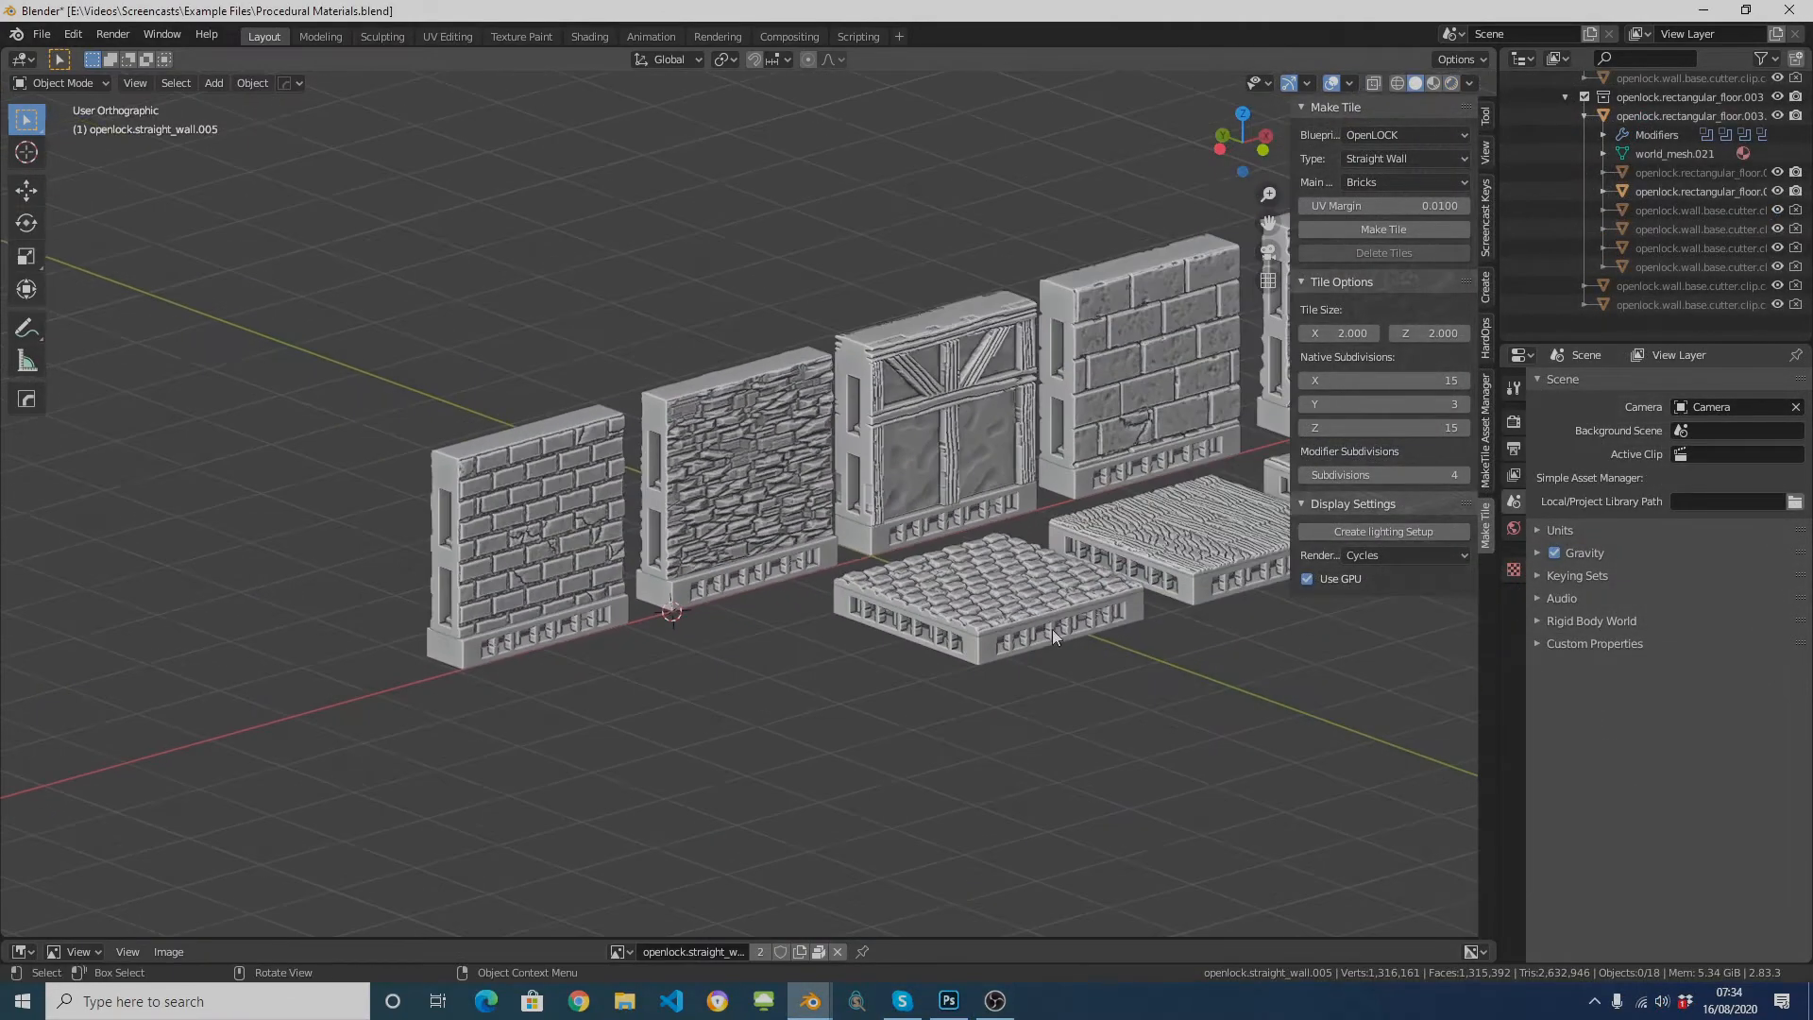
middle_click_drag(1052, 629, 727, 813, "shift")
scroll(727, 810, "down", 2)
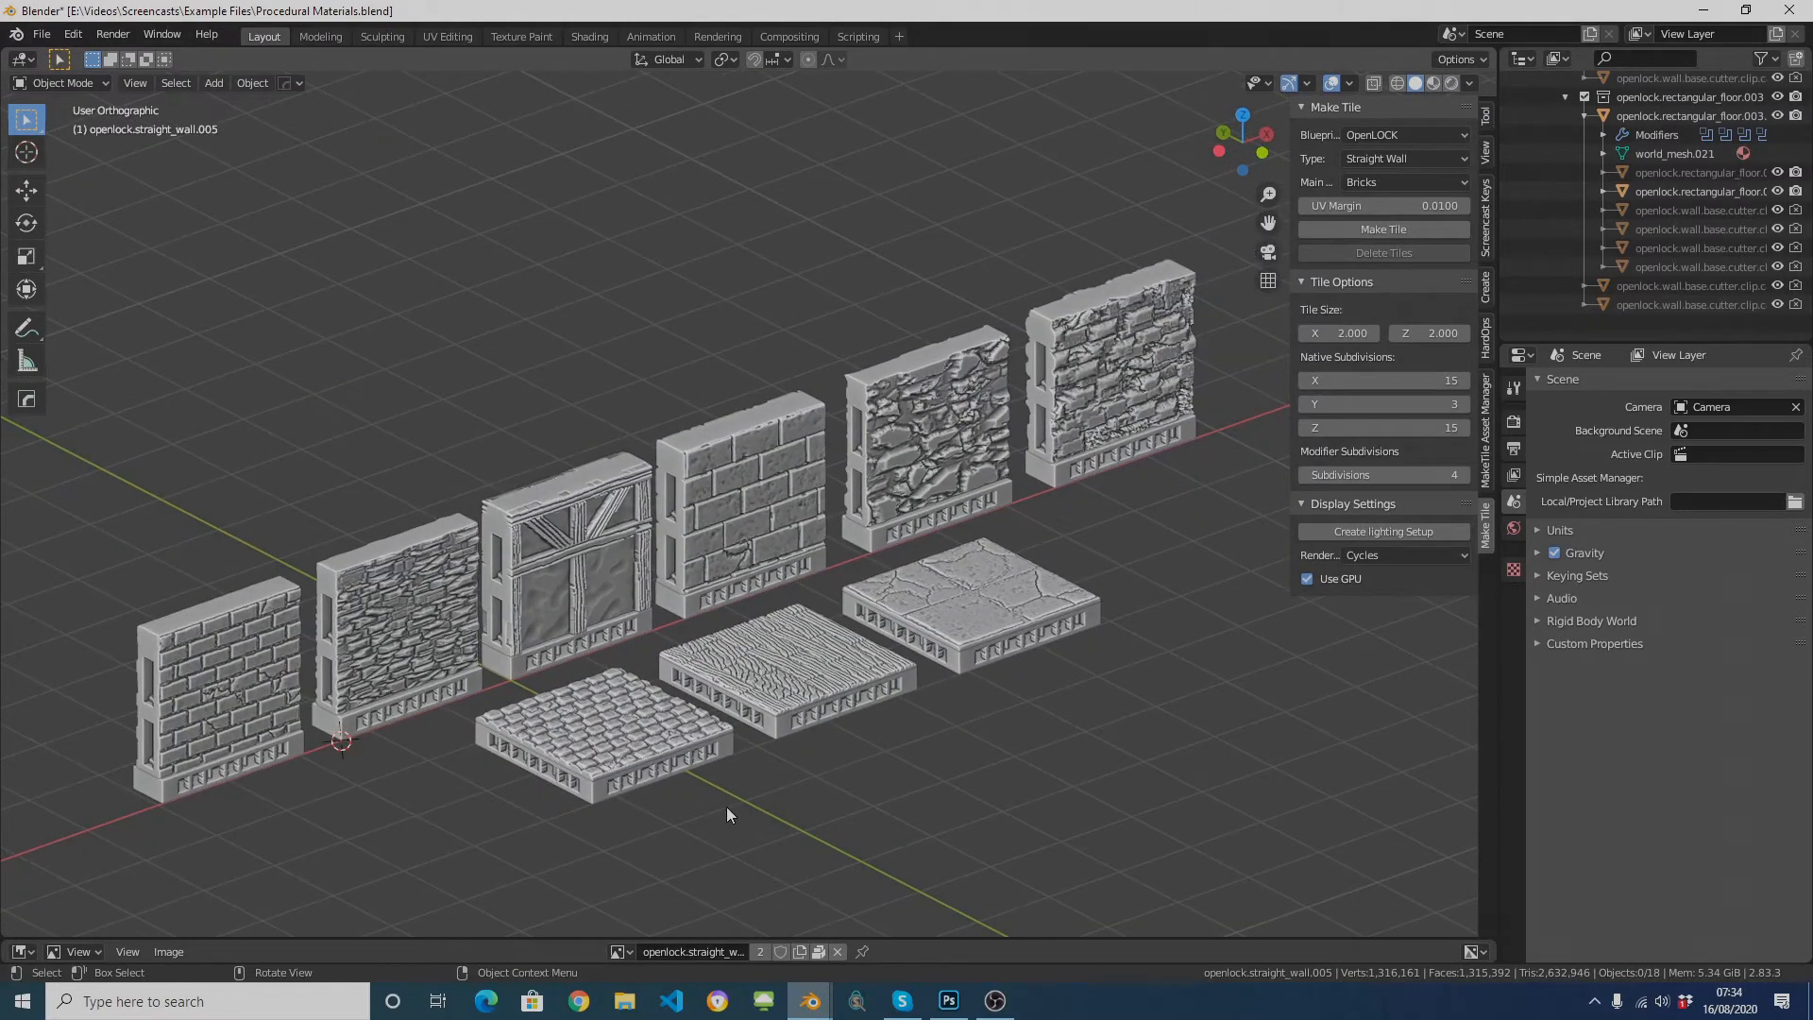
middle_click_drag(727, 806, 723, 699)
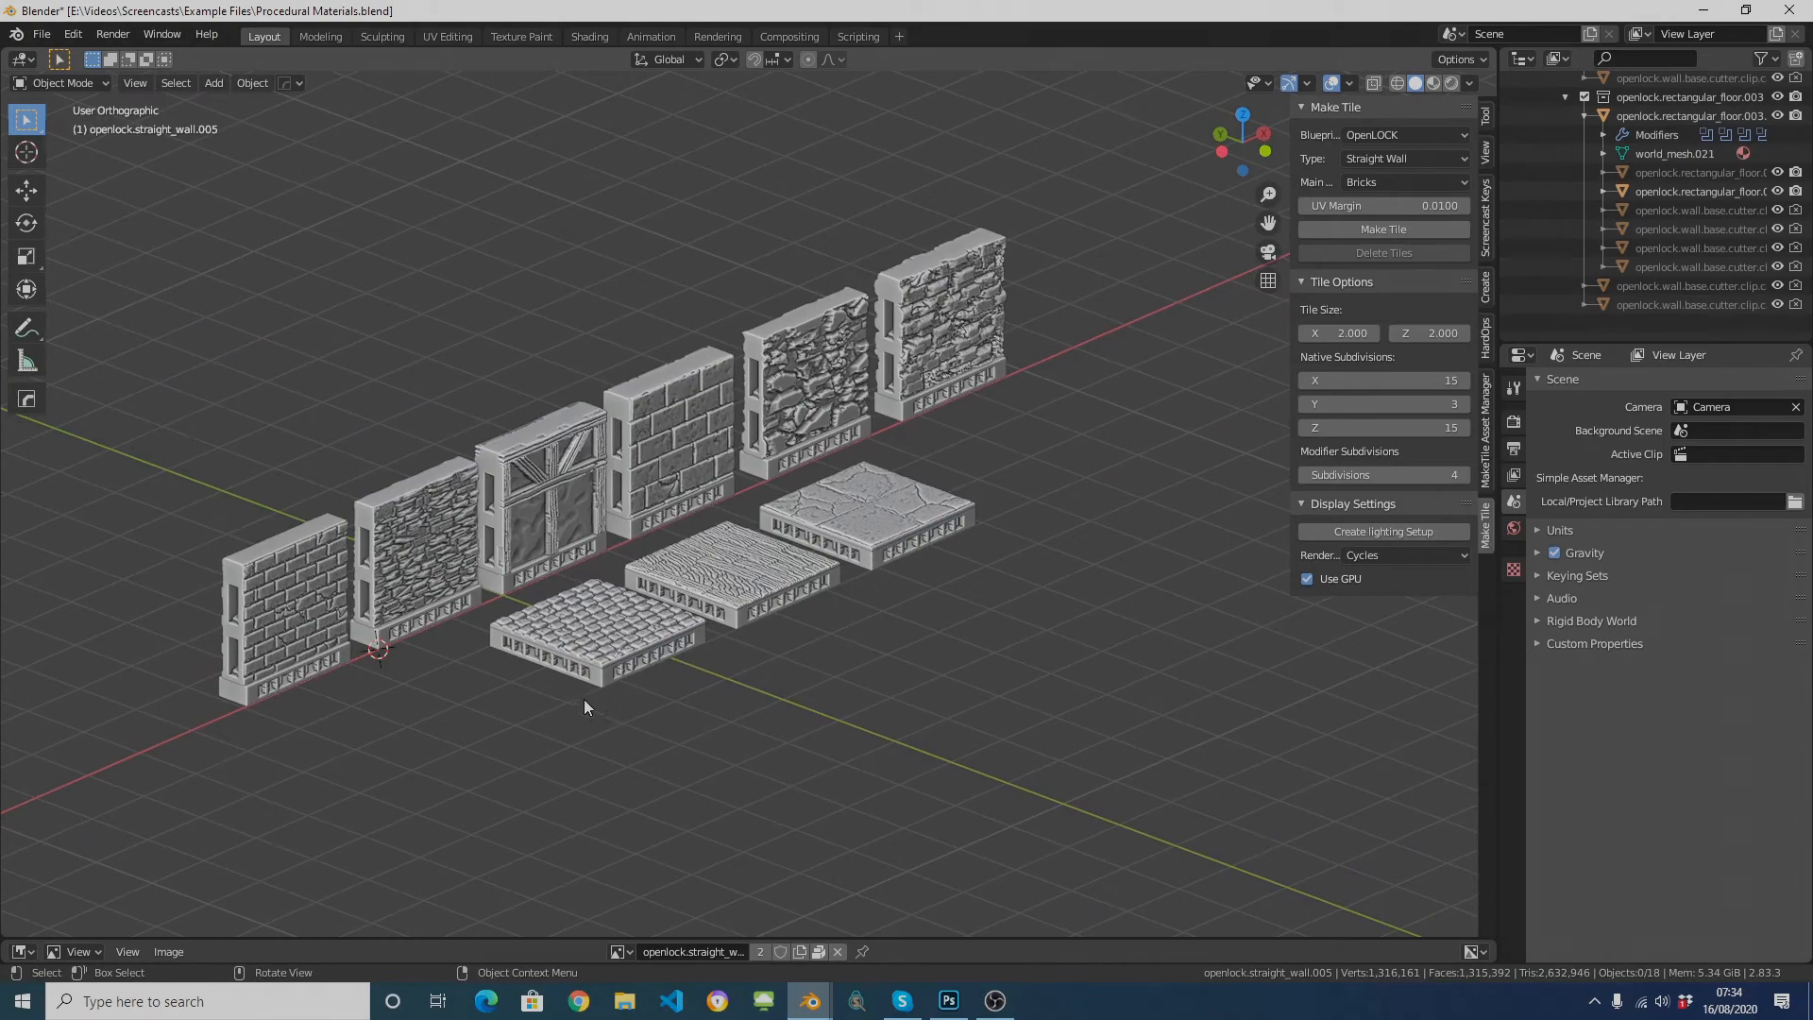
mouse_move(557, 698)
middle_mouse_down()
mouse_move(543, 733)
mouse_move(547, 687)
middle_mouse_up()
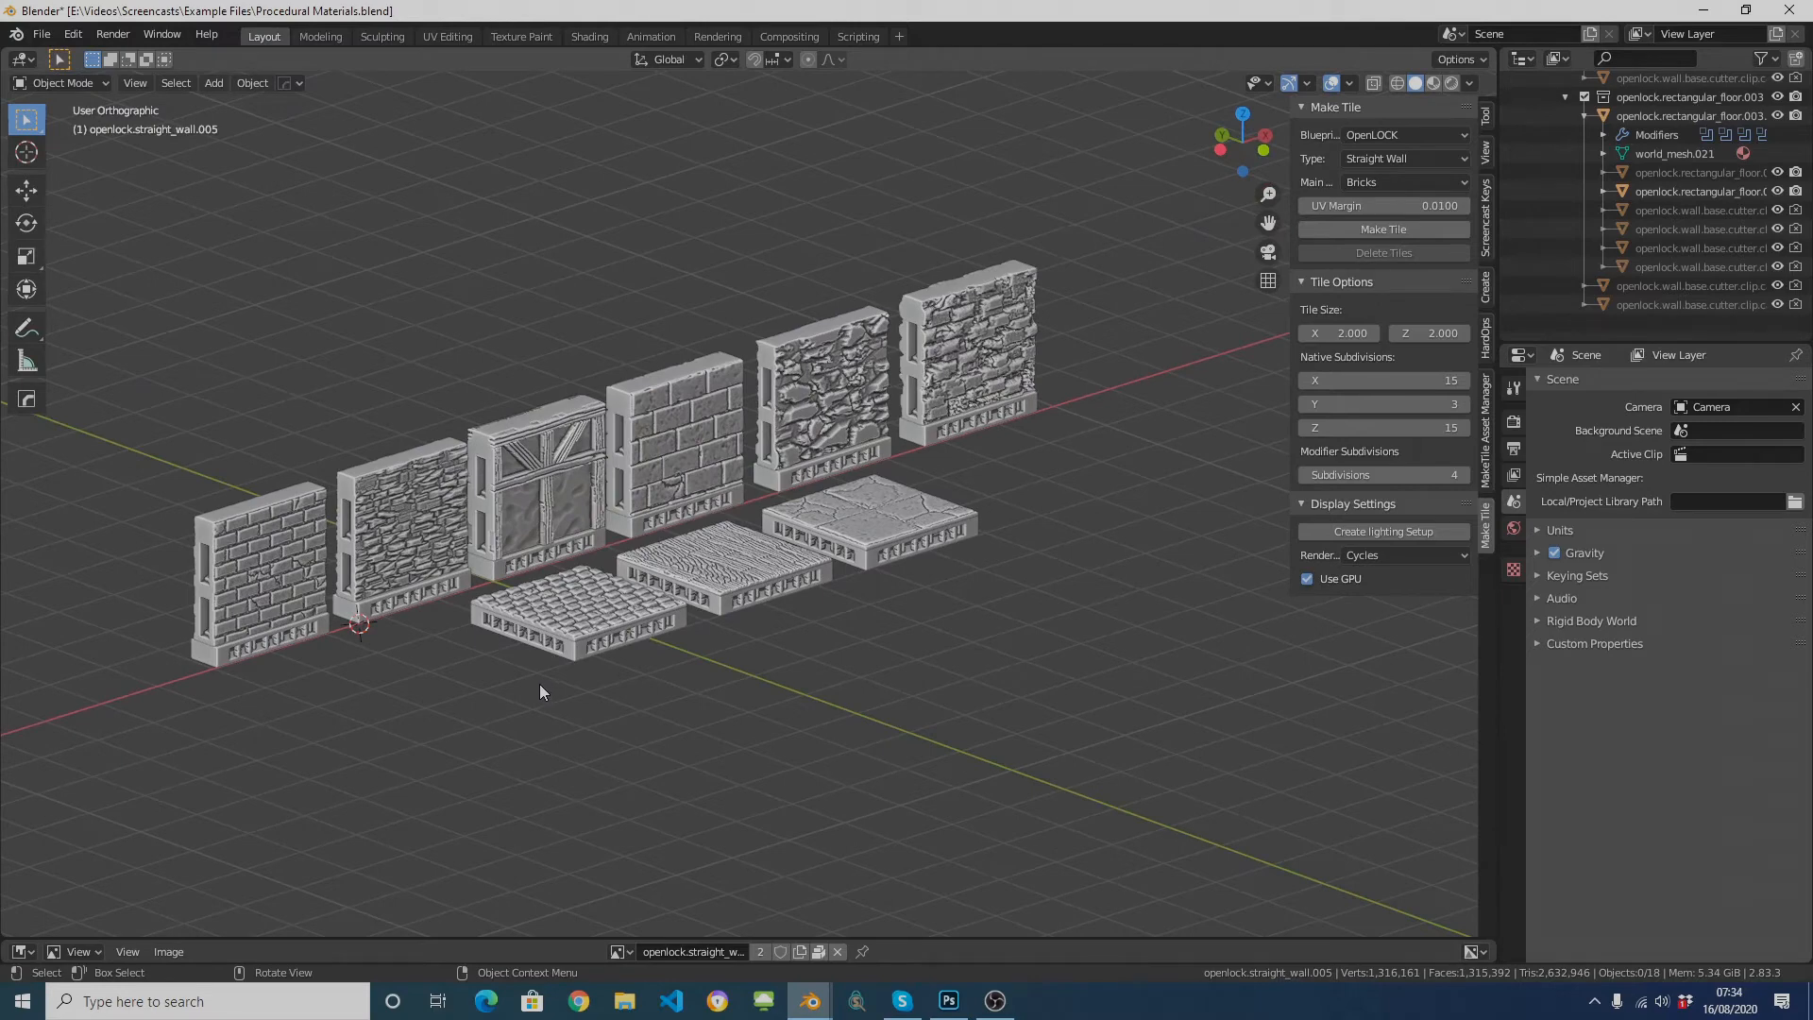
middle_click_drag(599, 691, 744, 692)
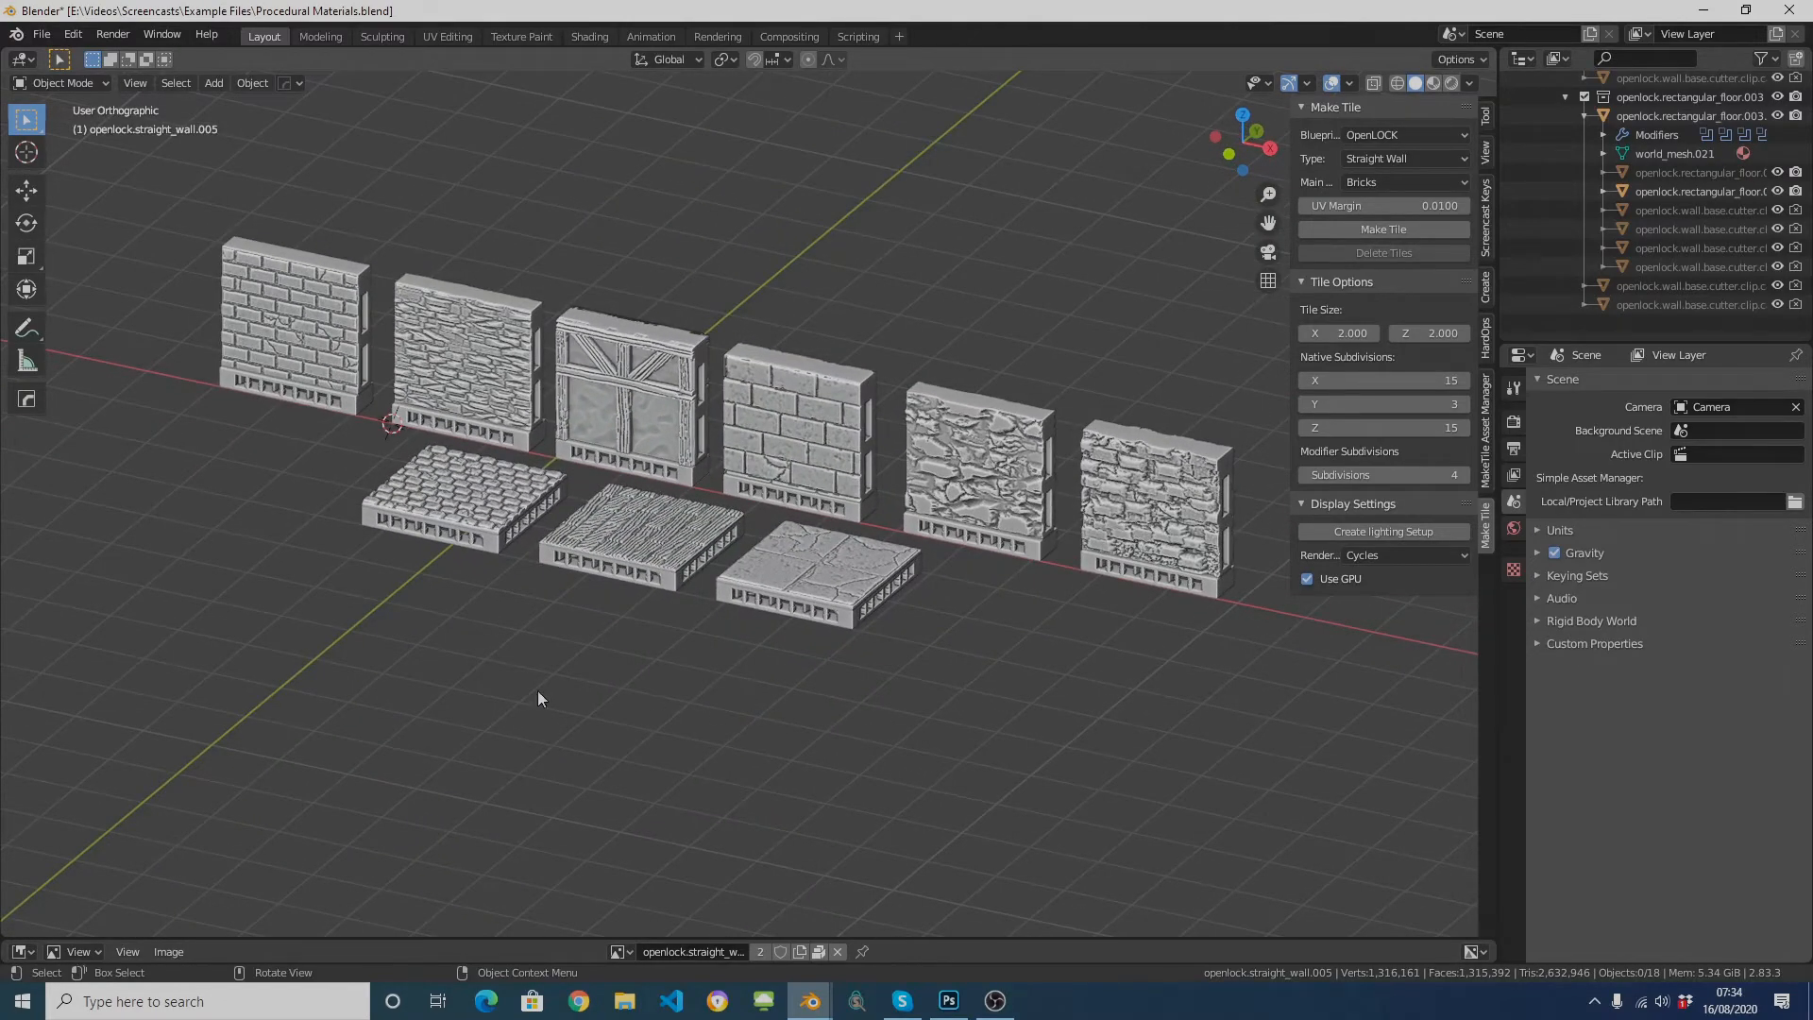
middle_click_drag(538, 696, 663, 704)
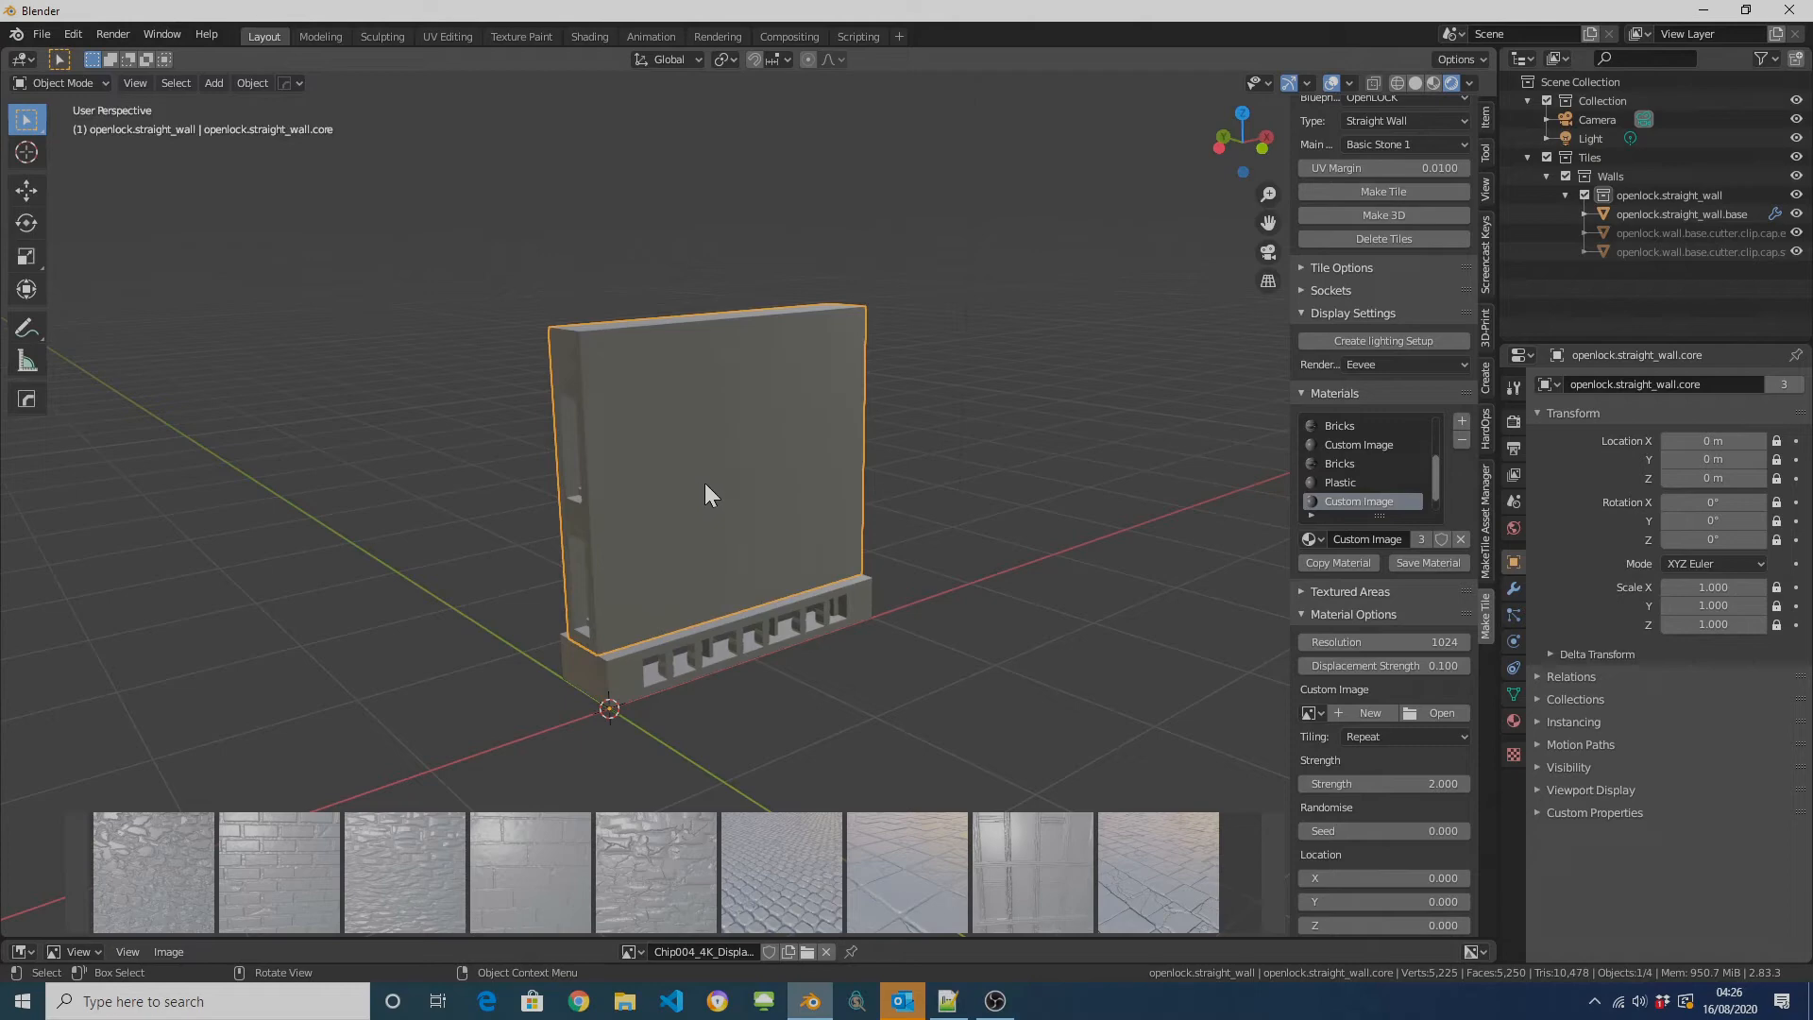
Step: Assign Chip004_4K_Displacement.jpg to the wall core's Custom Image material and convert the tile to 3D
left_click(1312, 712)
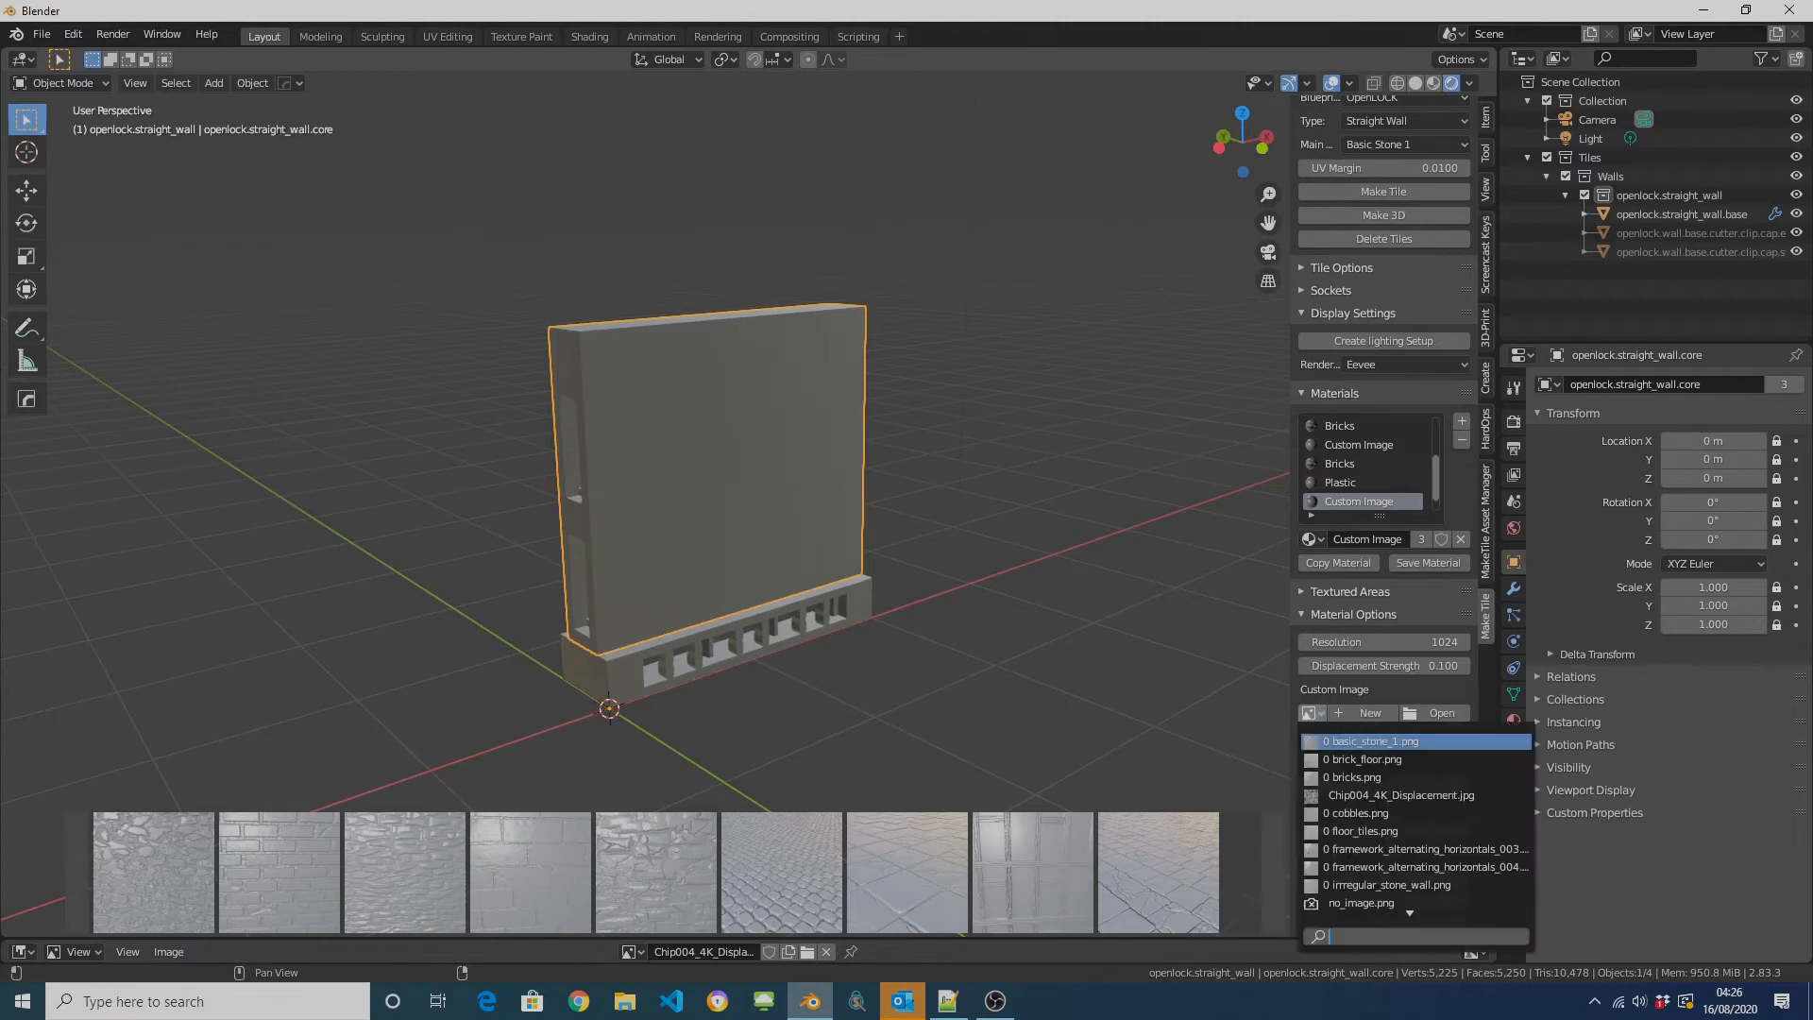
left_click(1382, 794)
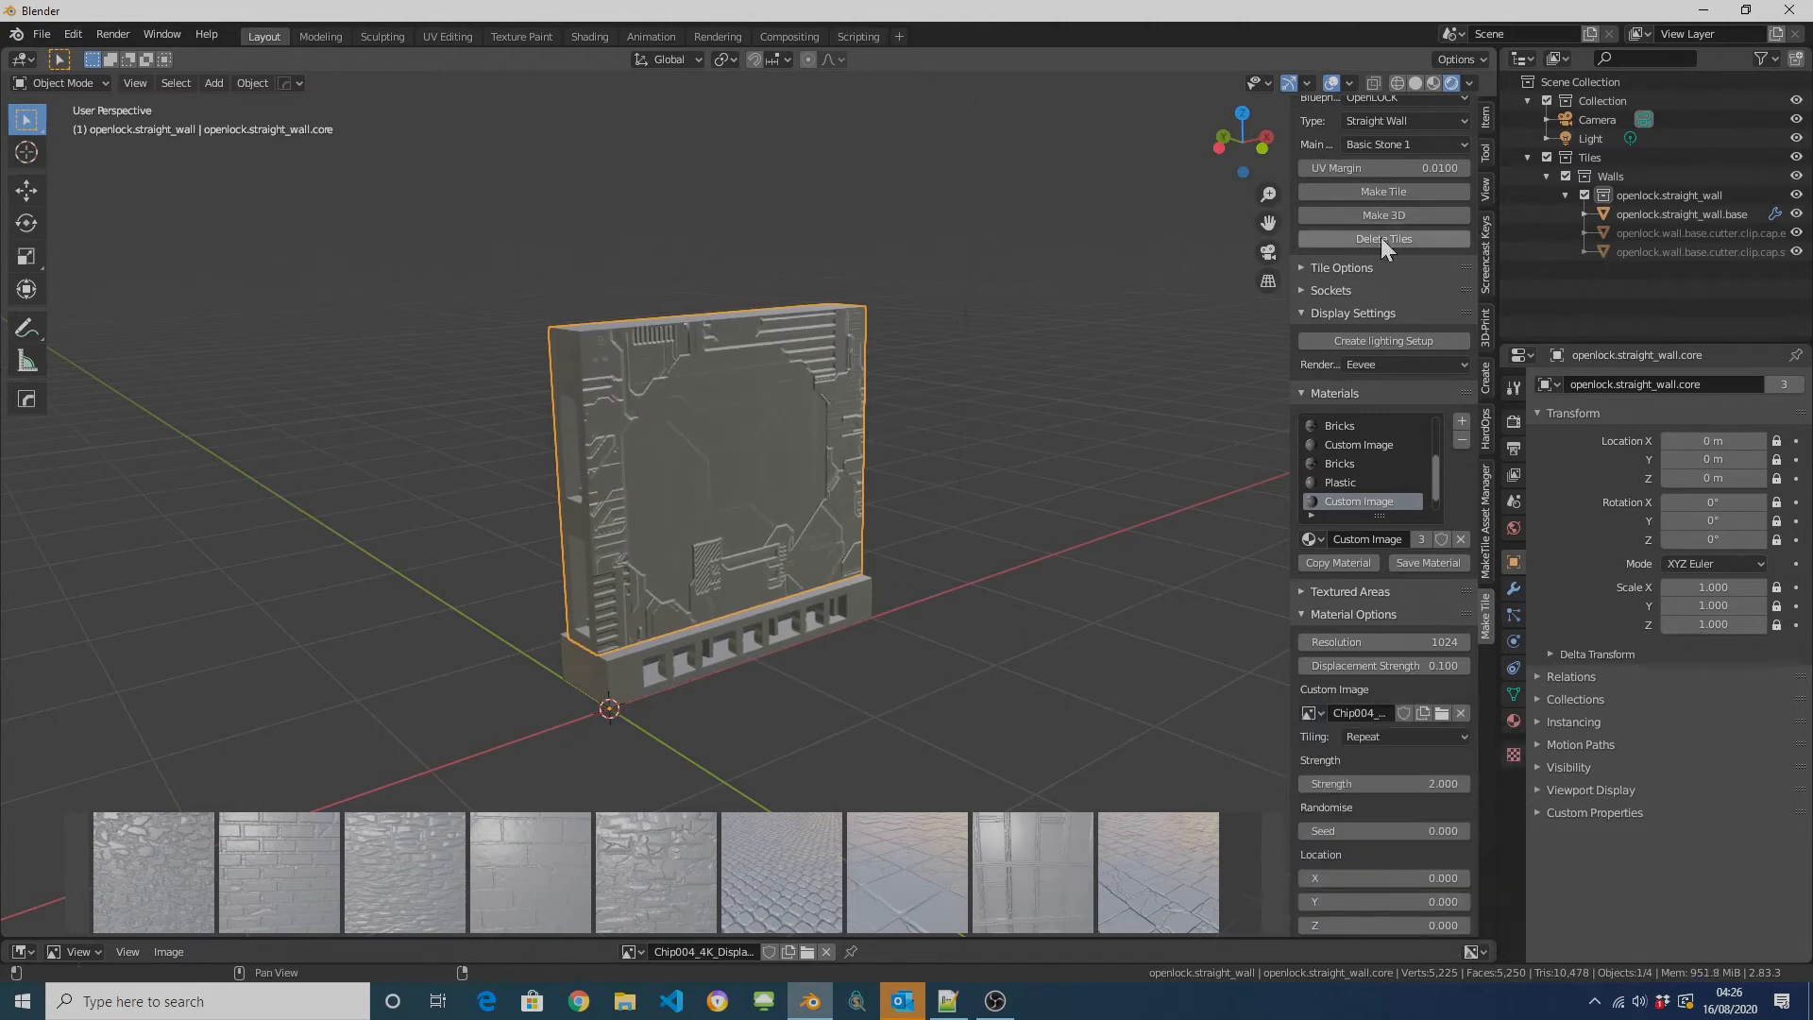
left_click(1372, 215)
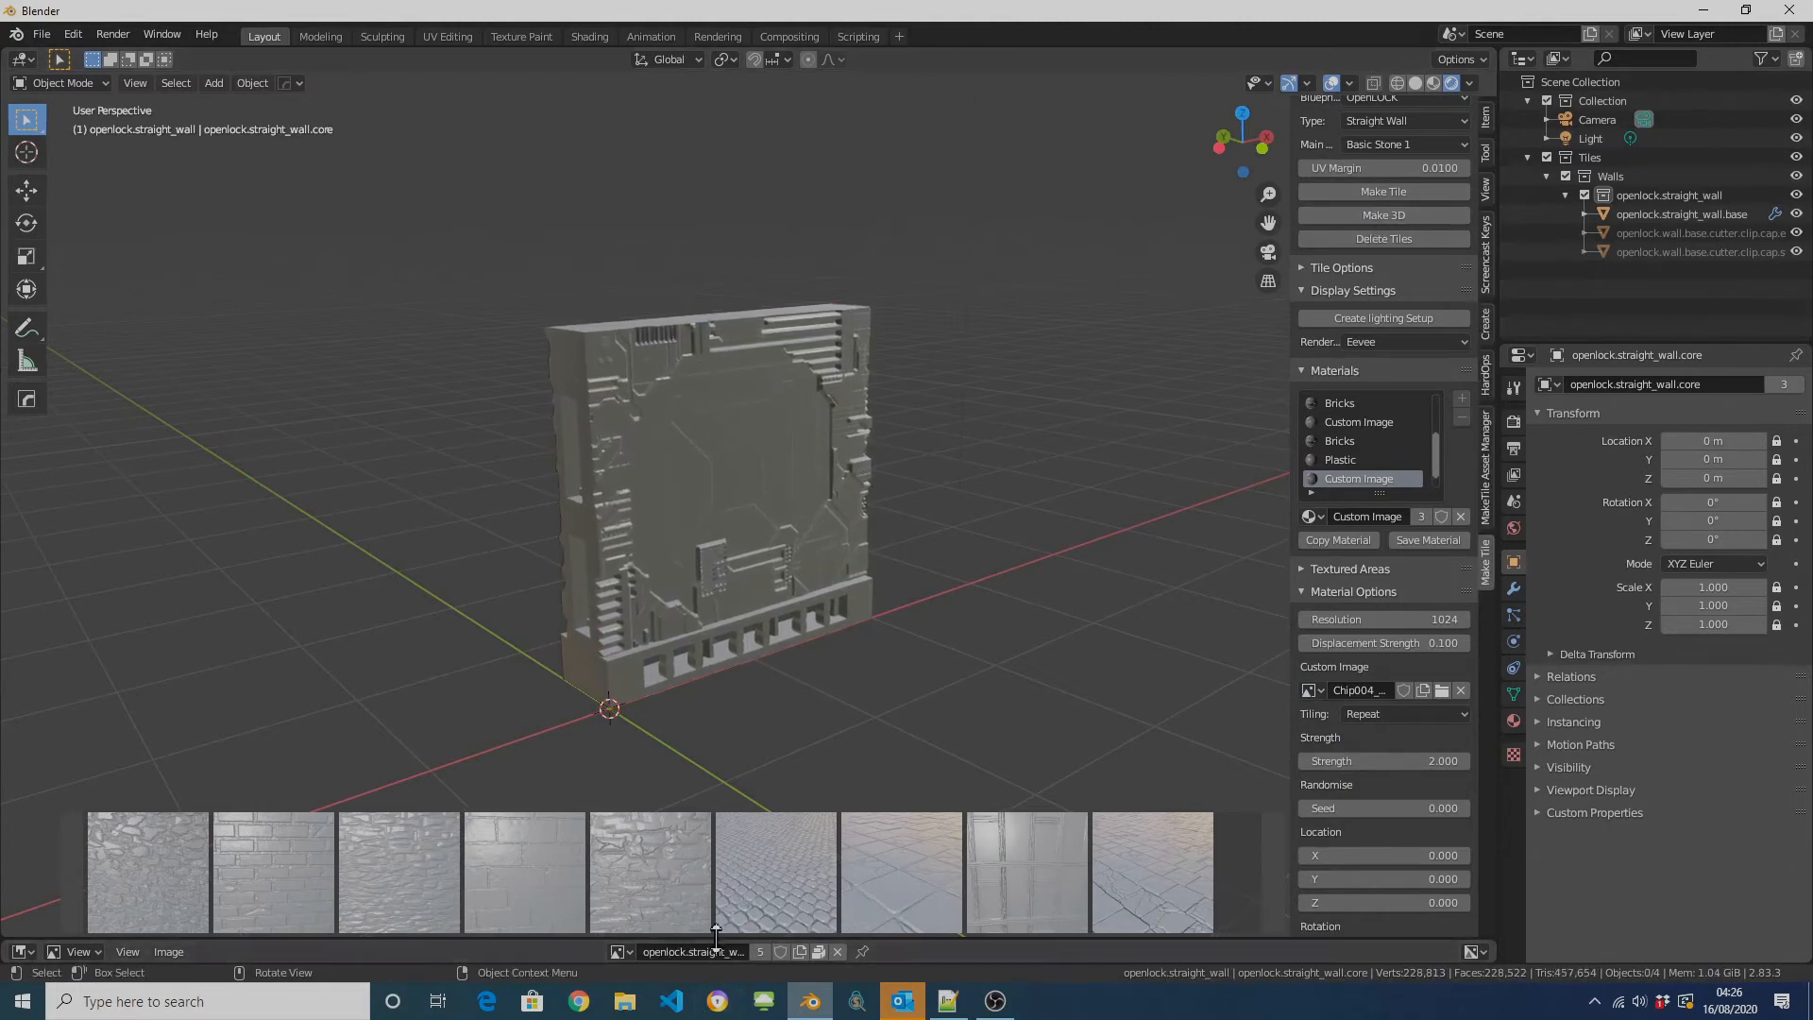
Step: Examine the Chip004_4K_Displacement.jpg height map up close in a temporarily enlarged image editor
left_click_drag(716, 940, 618, 422)
left_click(618, 432)
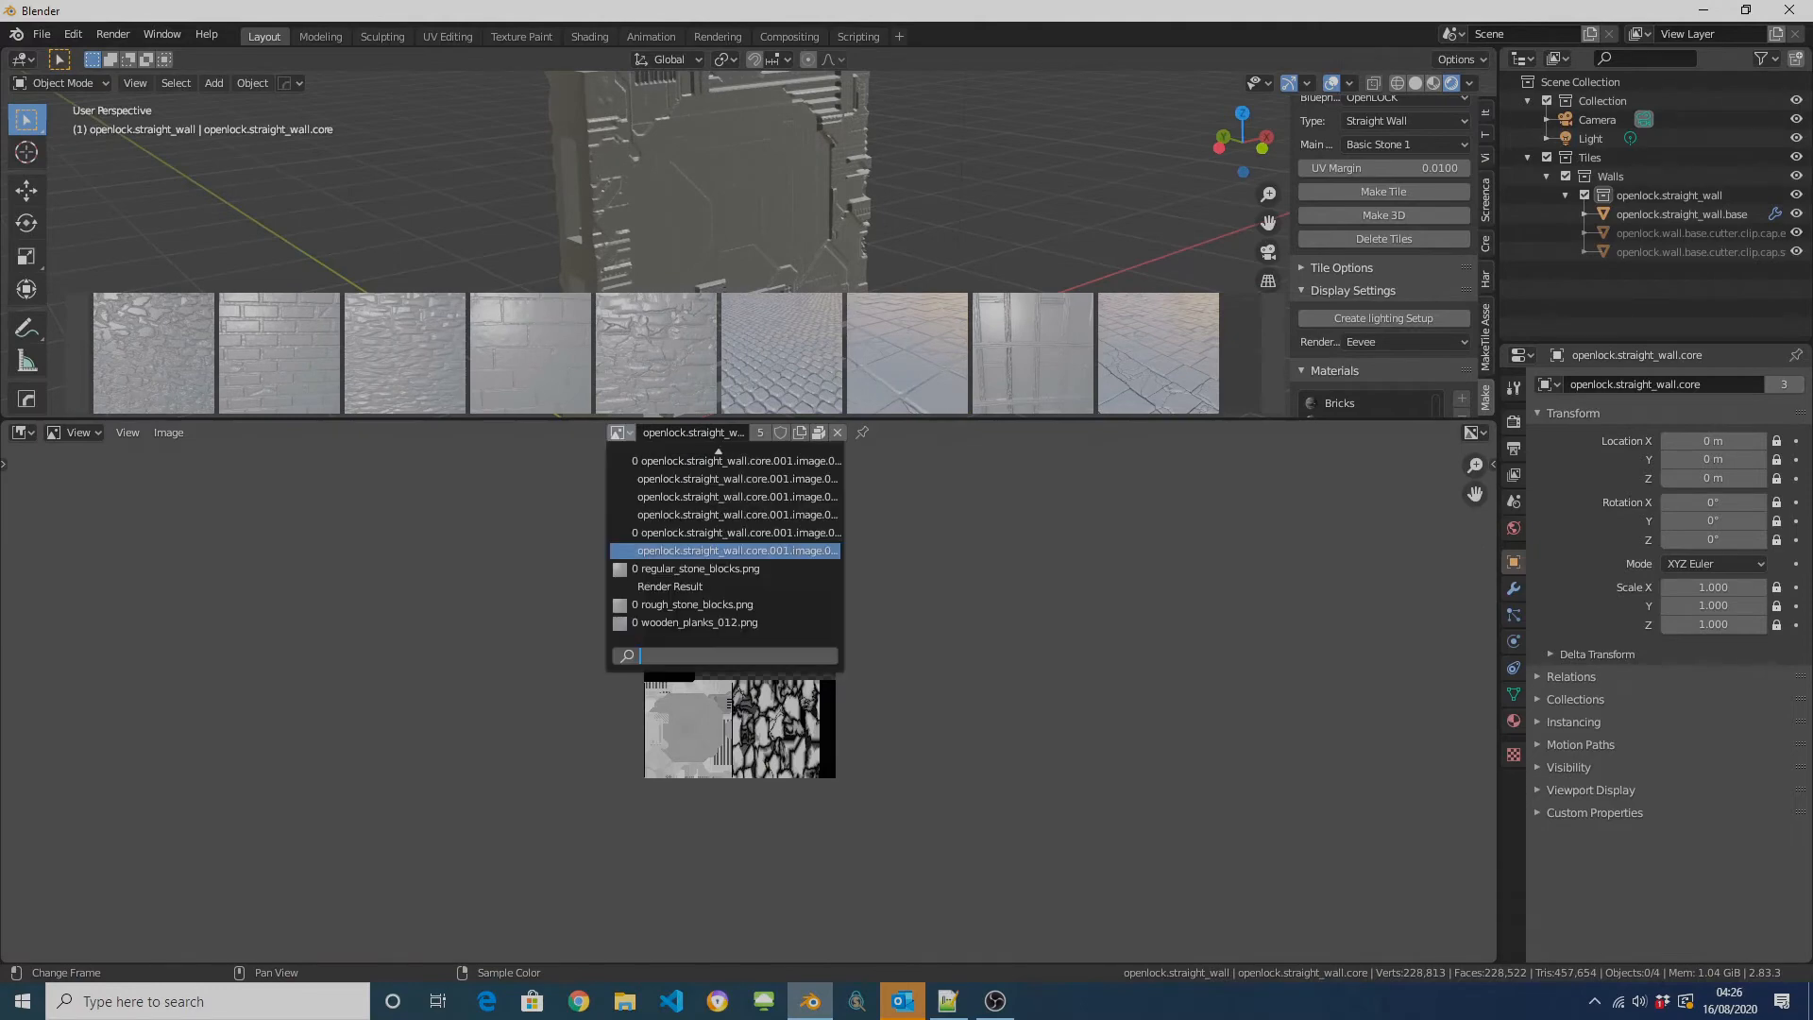
scroll(724, 534, "up", 10)
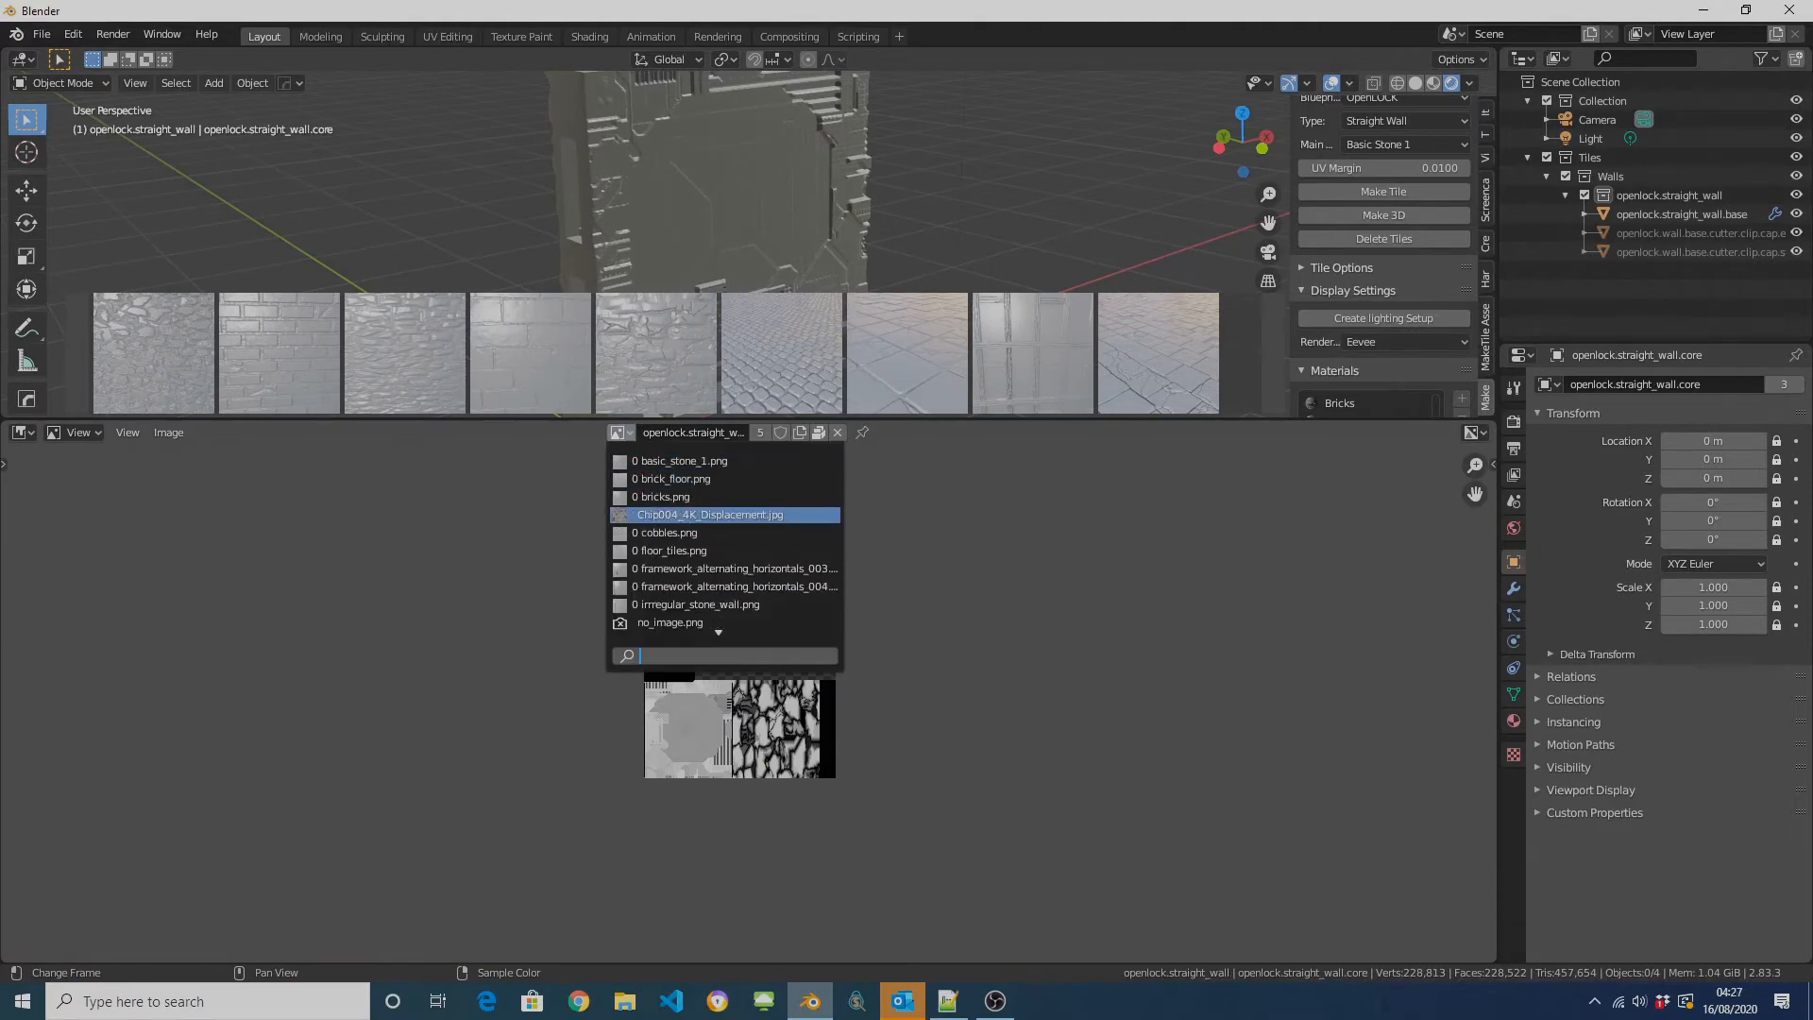
left_click(684, 515)
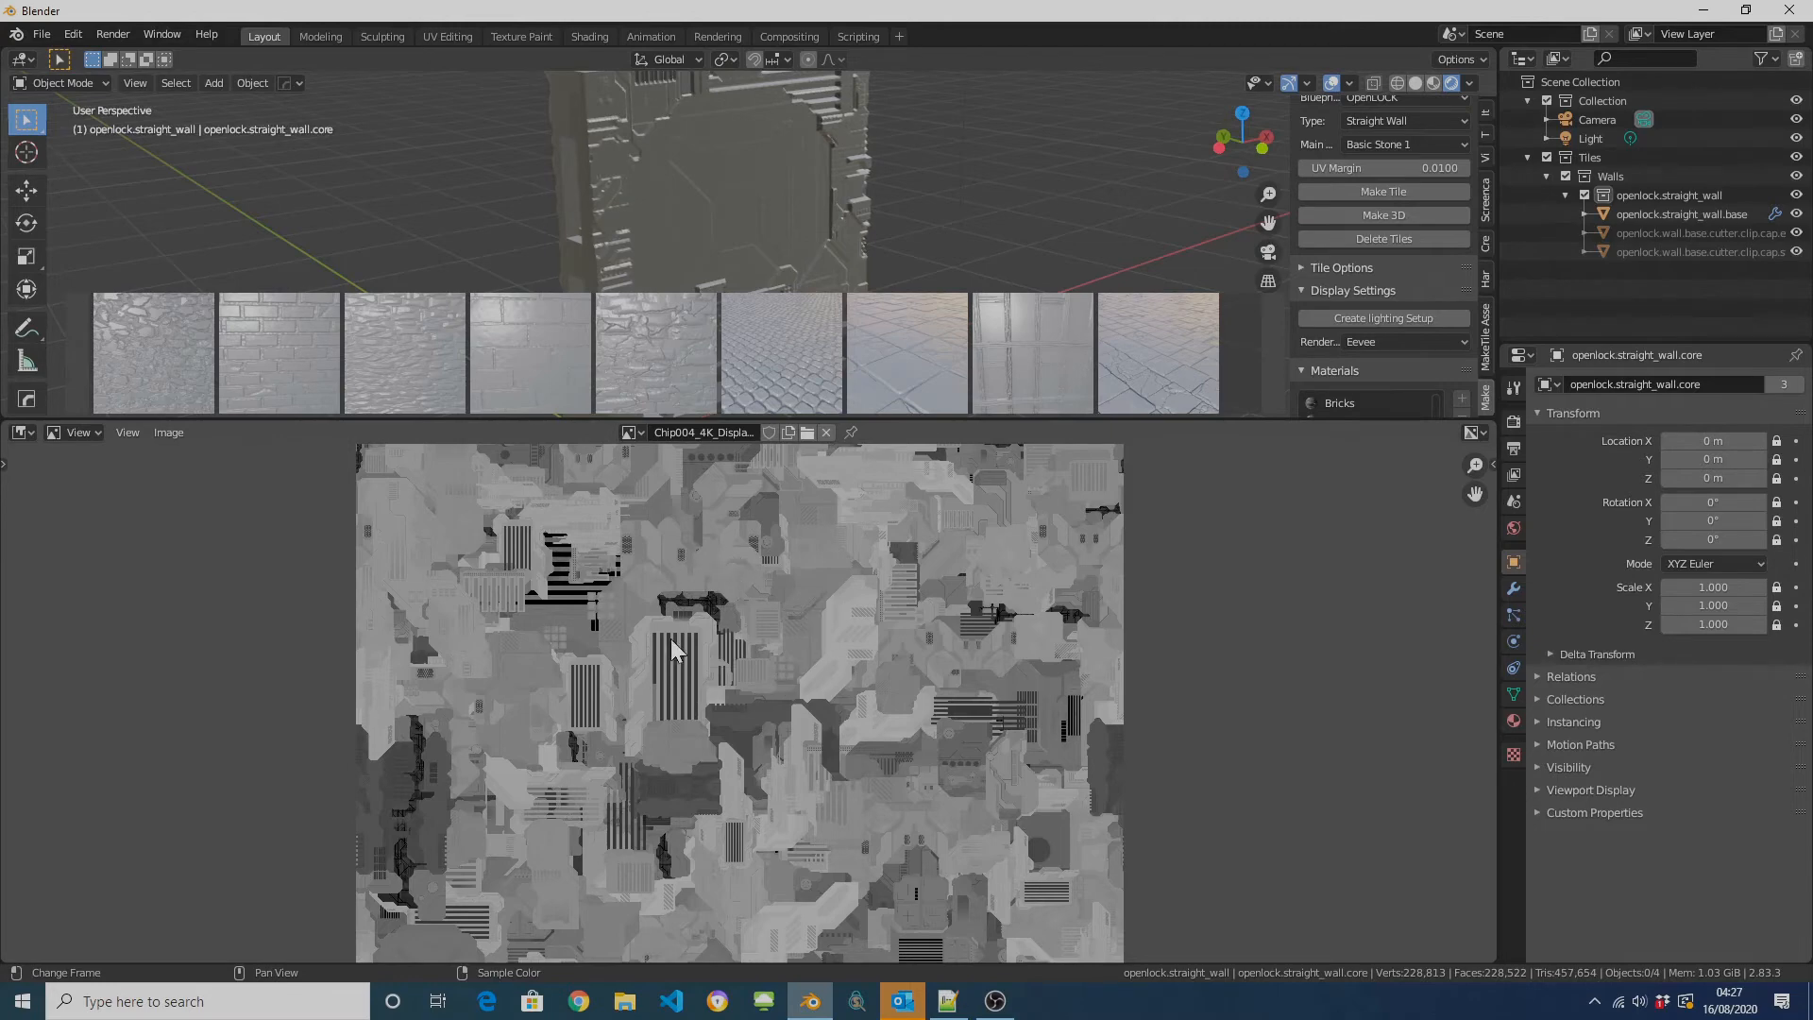
scroll(670, 639, "up", 5)
middle_click_drag(824, 763, 866, 905)
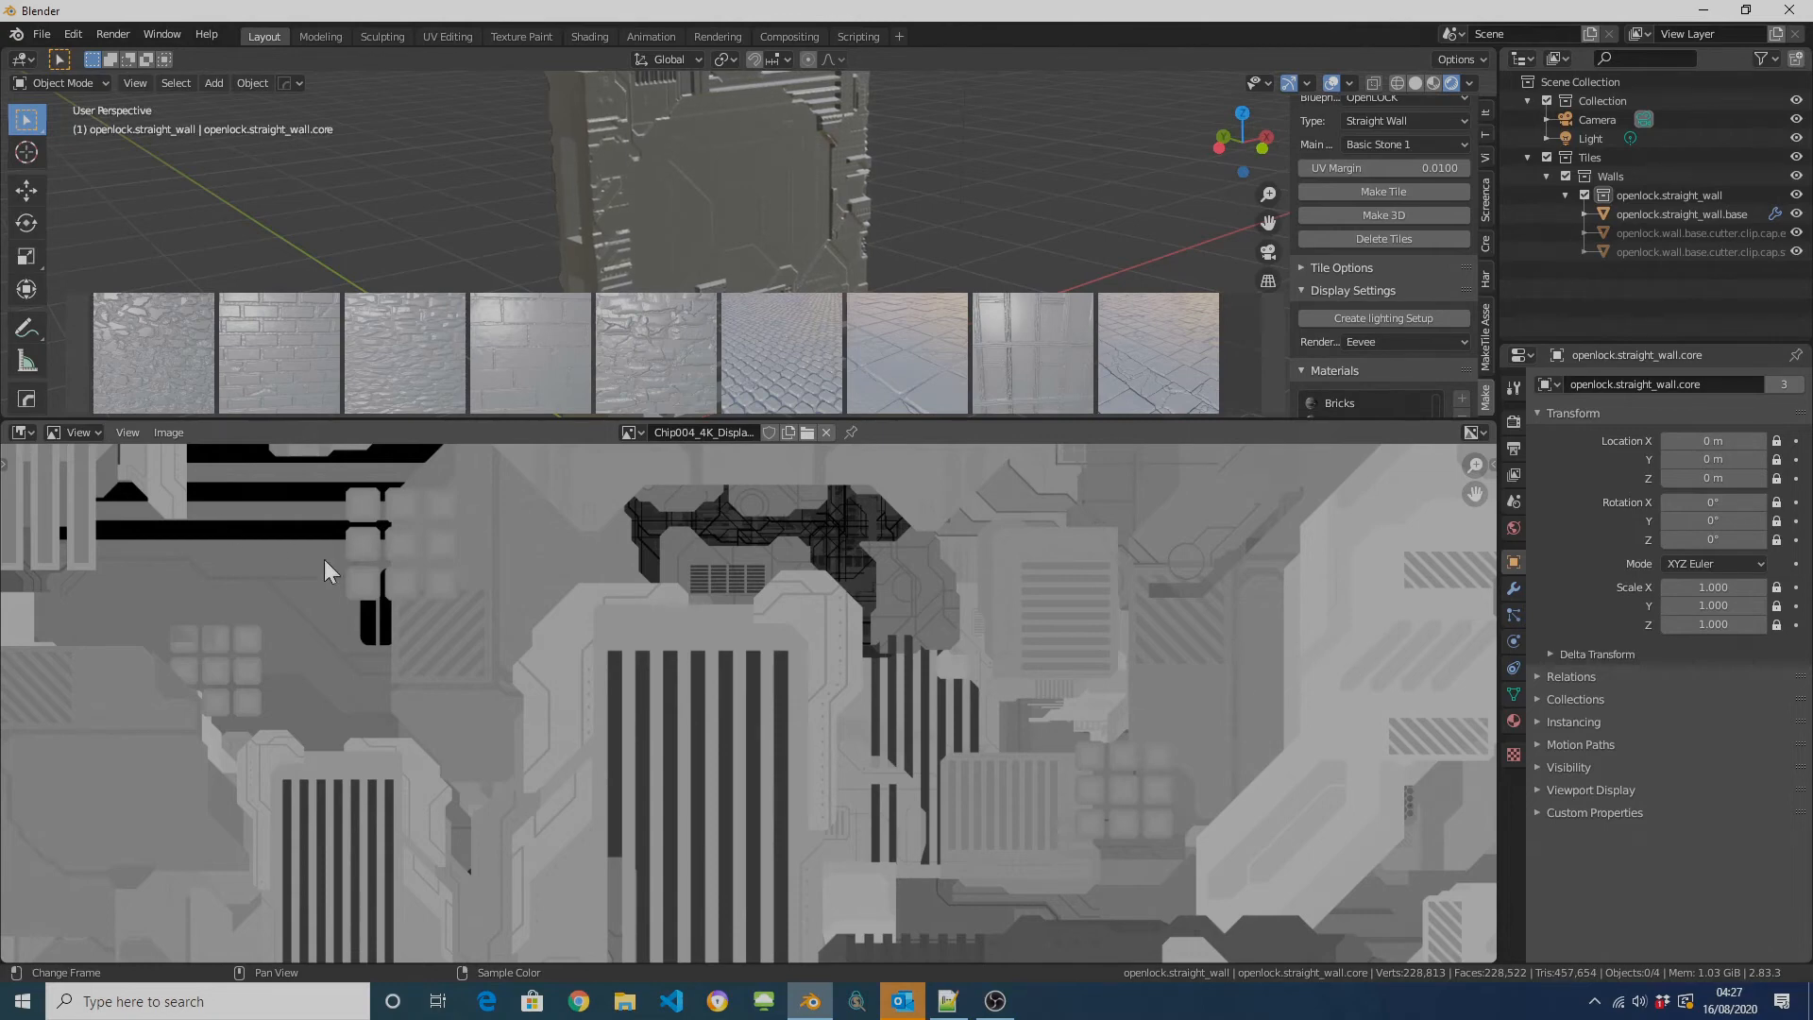
scroll(533, 576, "down", 5)
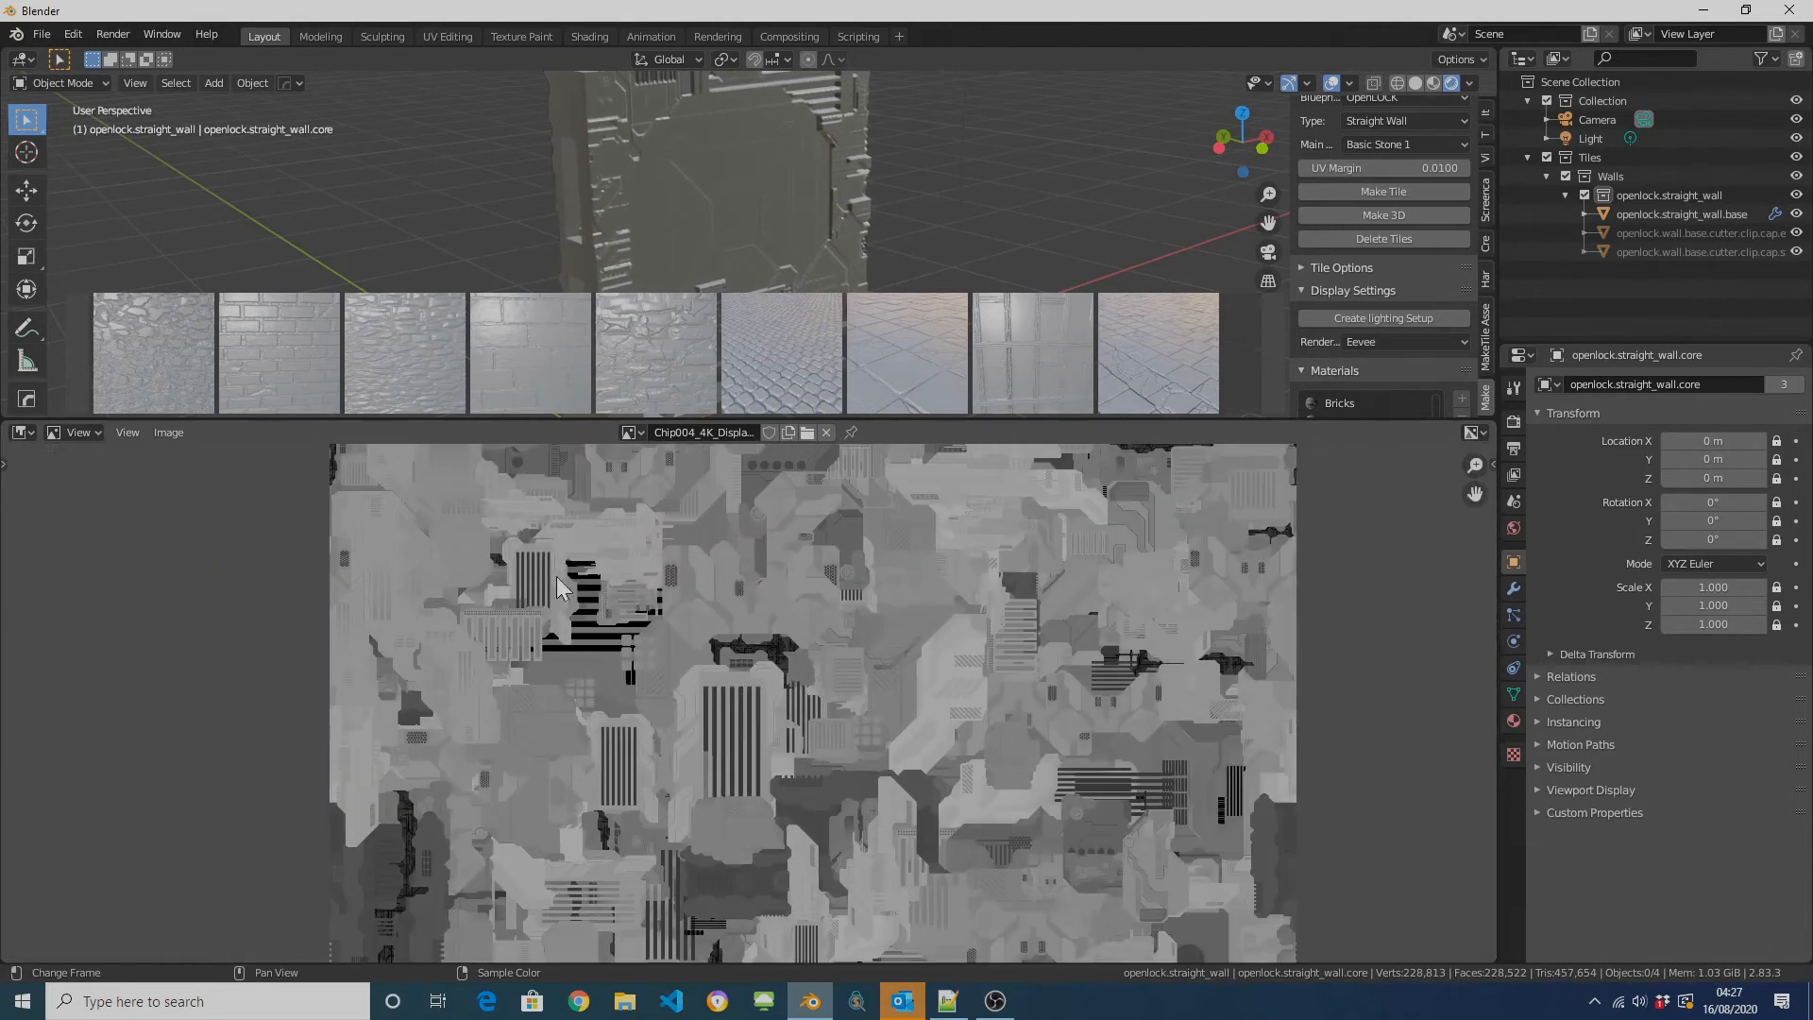
left_click_drag(600, 417, 652, 765)
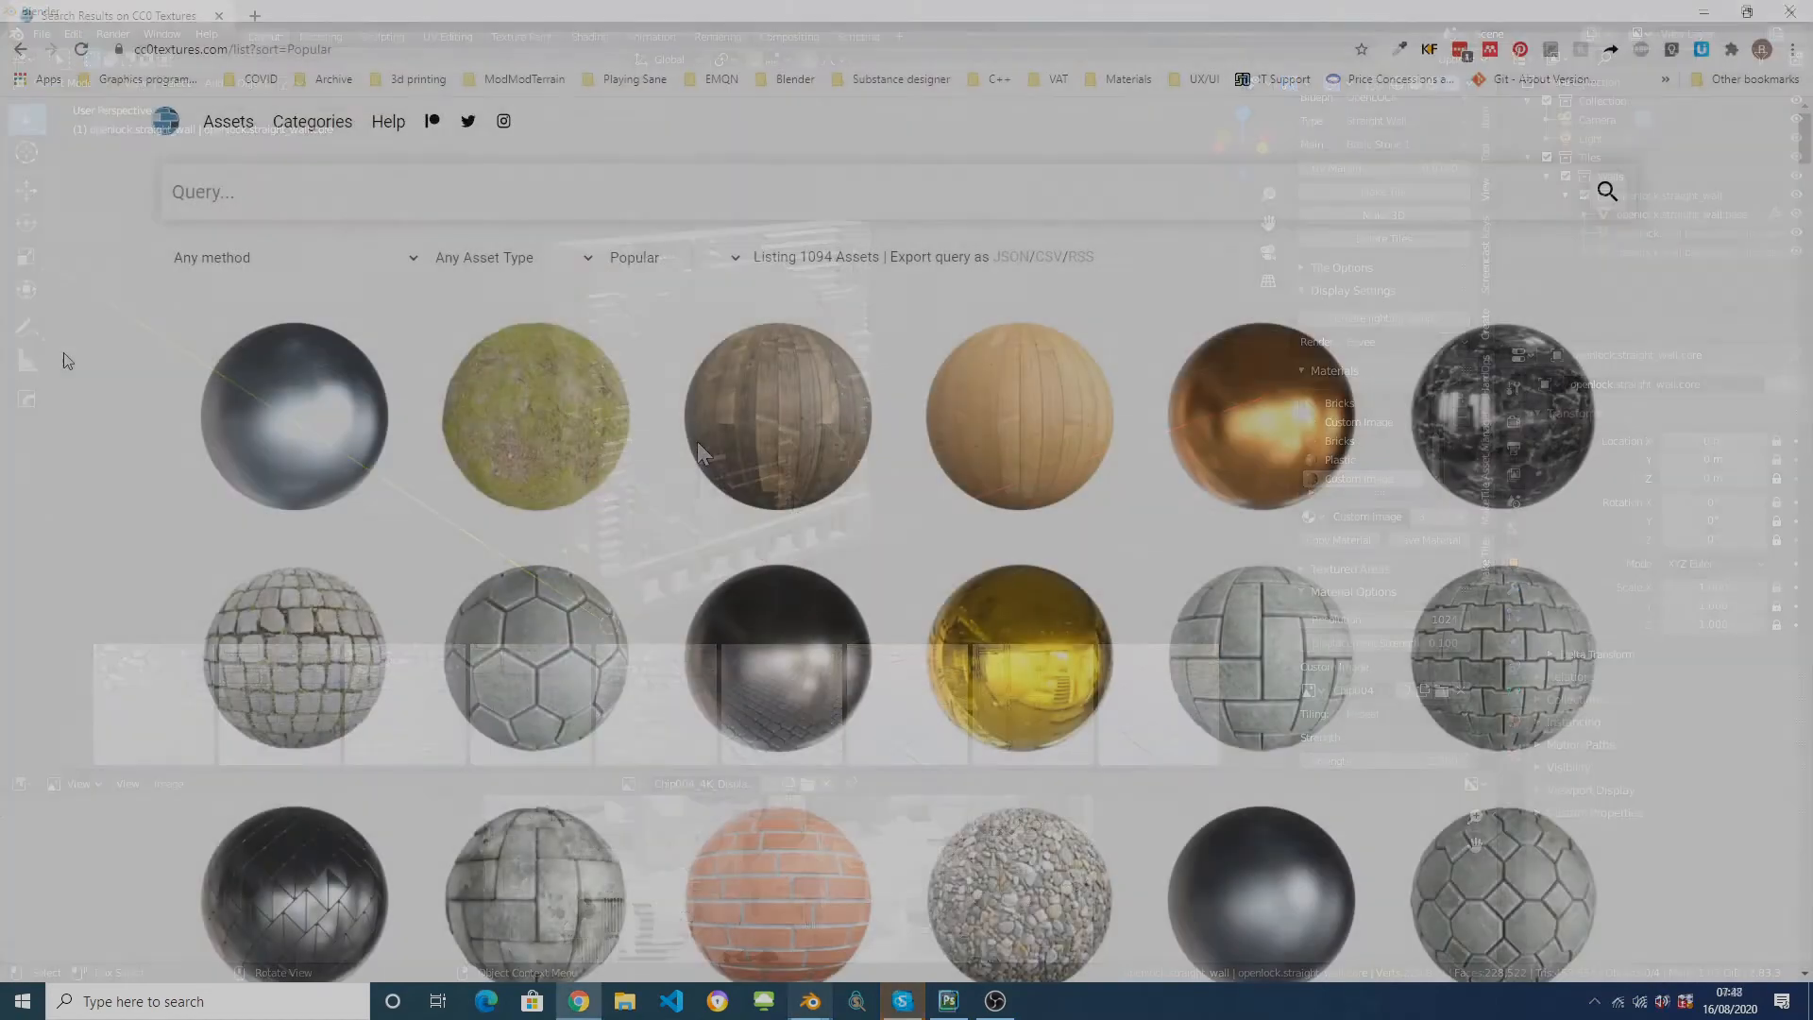
Step: Switch to Chrome and browse the popular materials listed on cc0textures.com
scroll(64, 359, "down", 3)
scroll(64, 359, "down", 9)
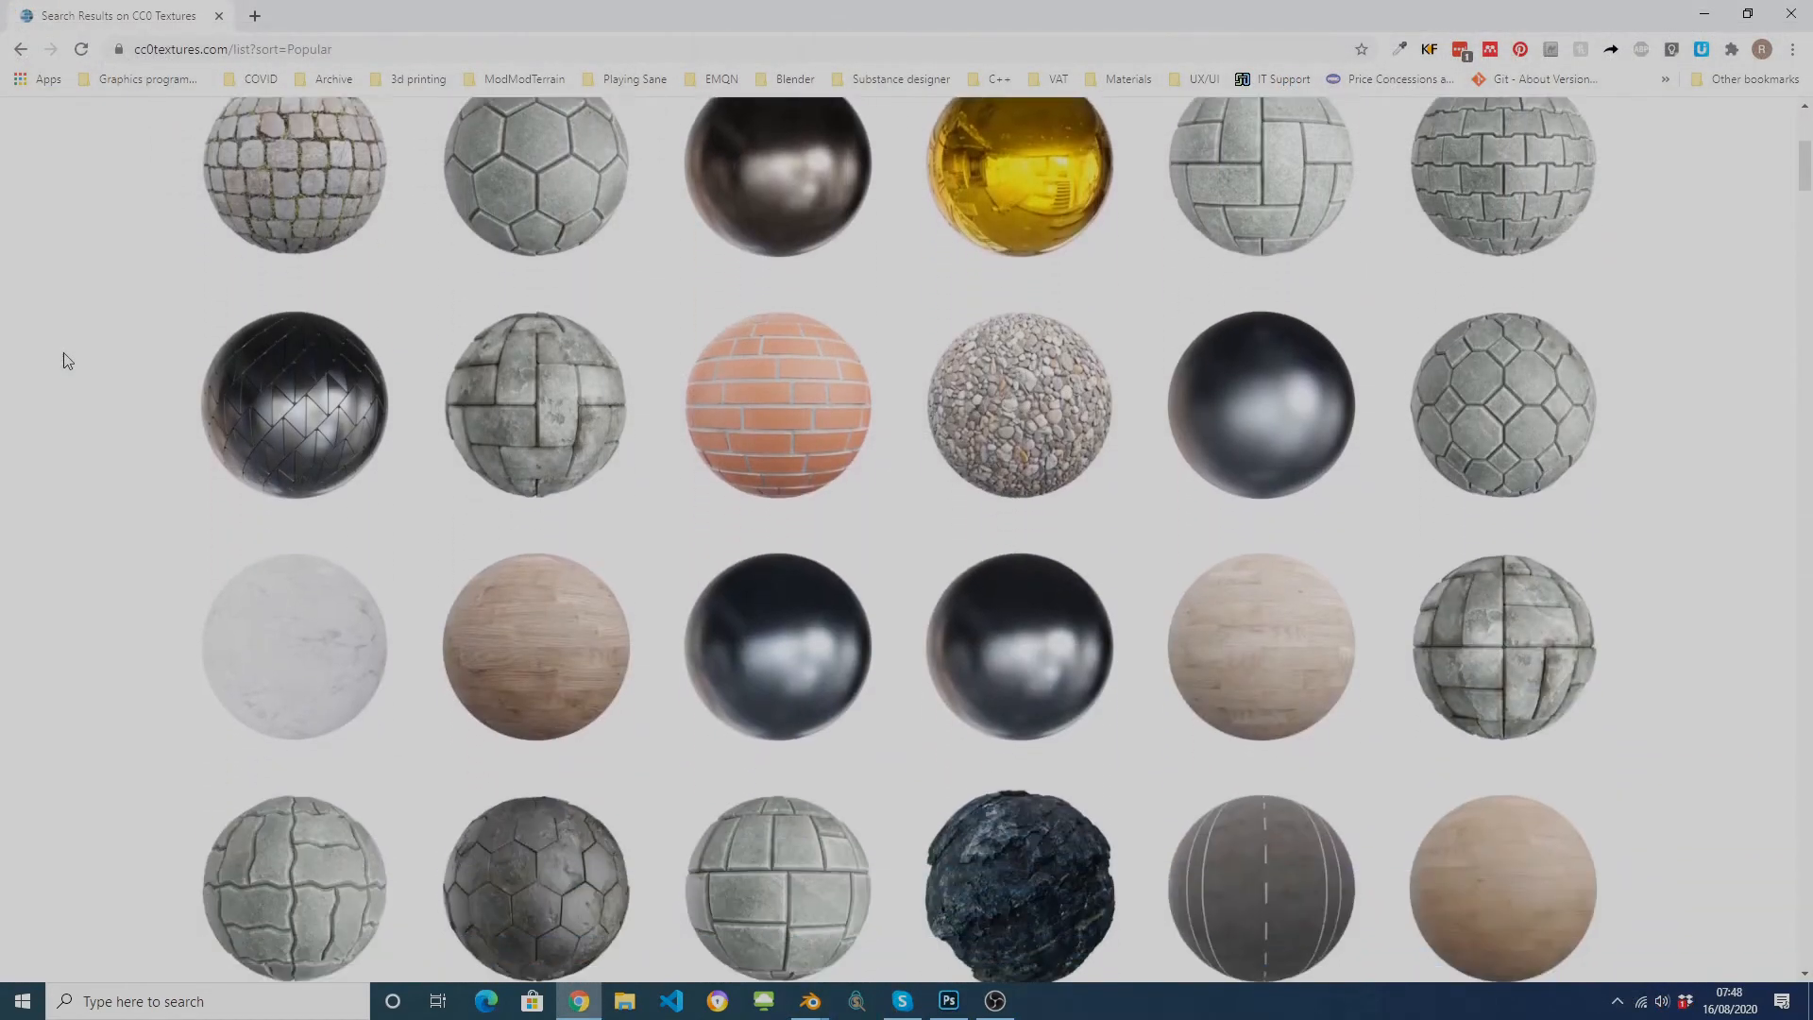
scroll(64, 359, "down", 9)
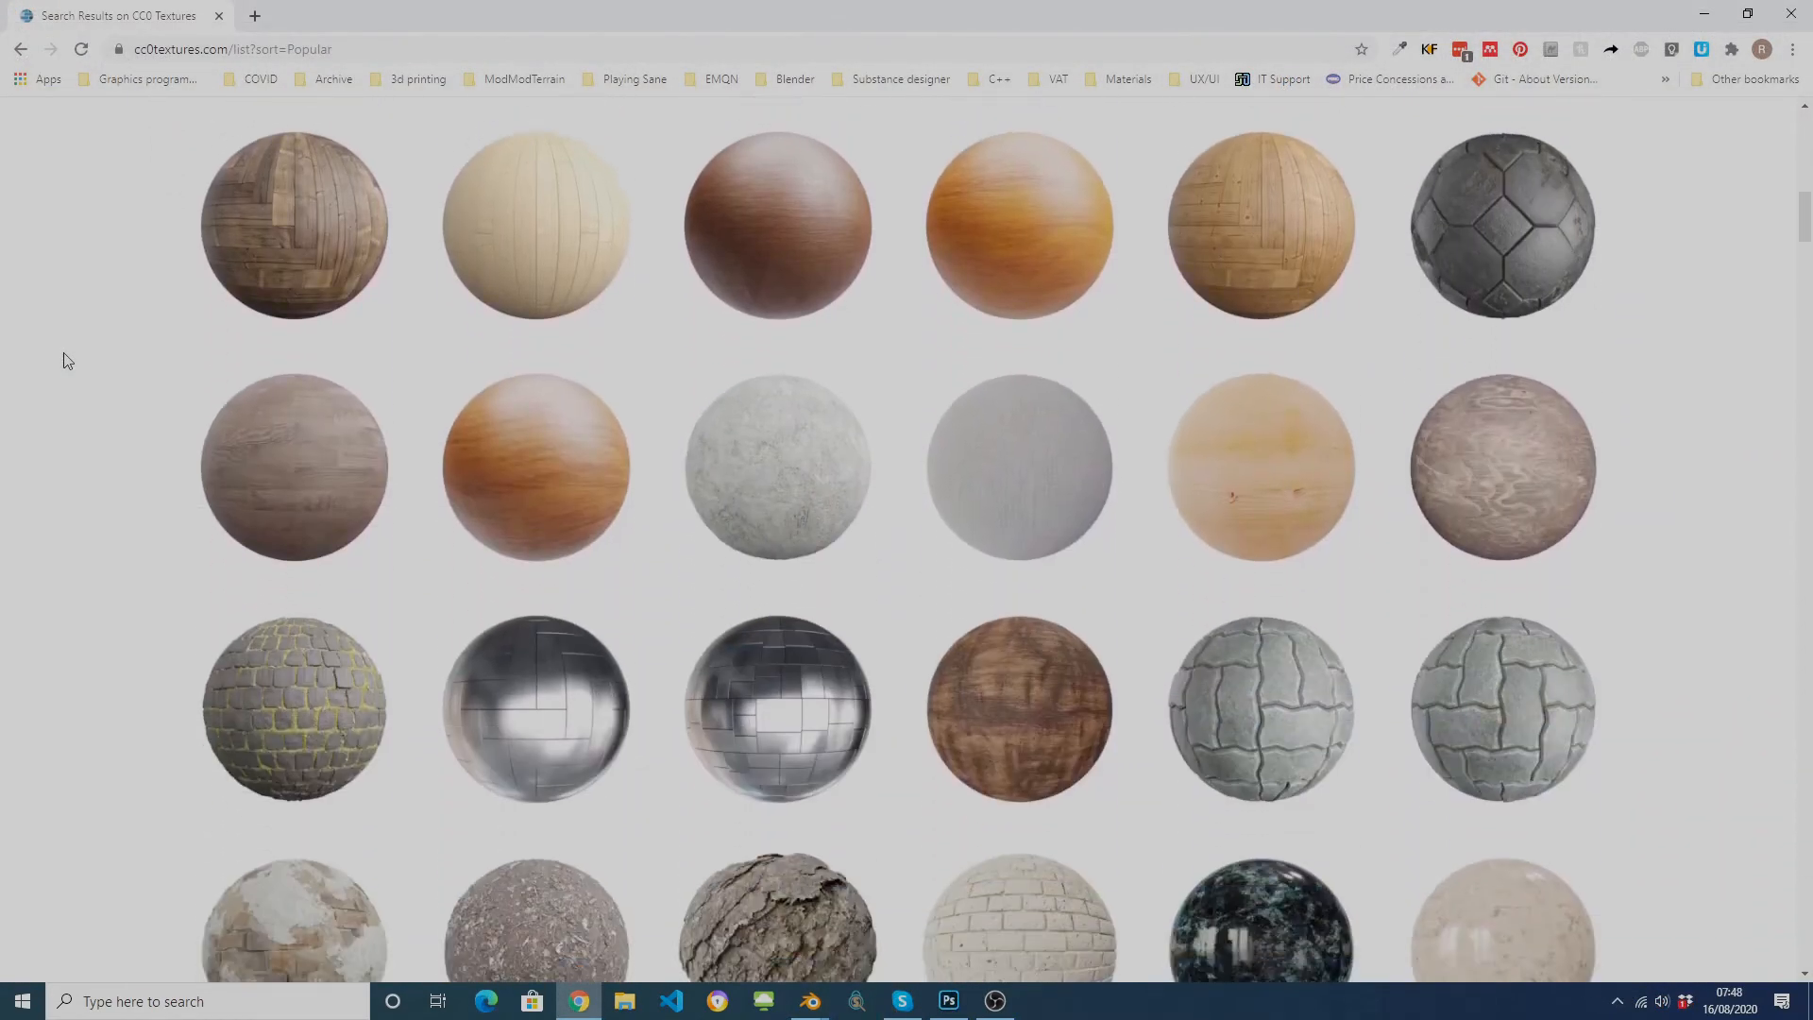
scroll(64, 359, "down", 9)
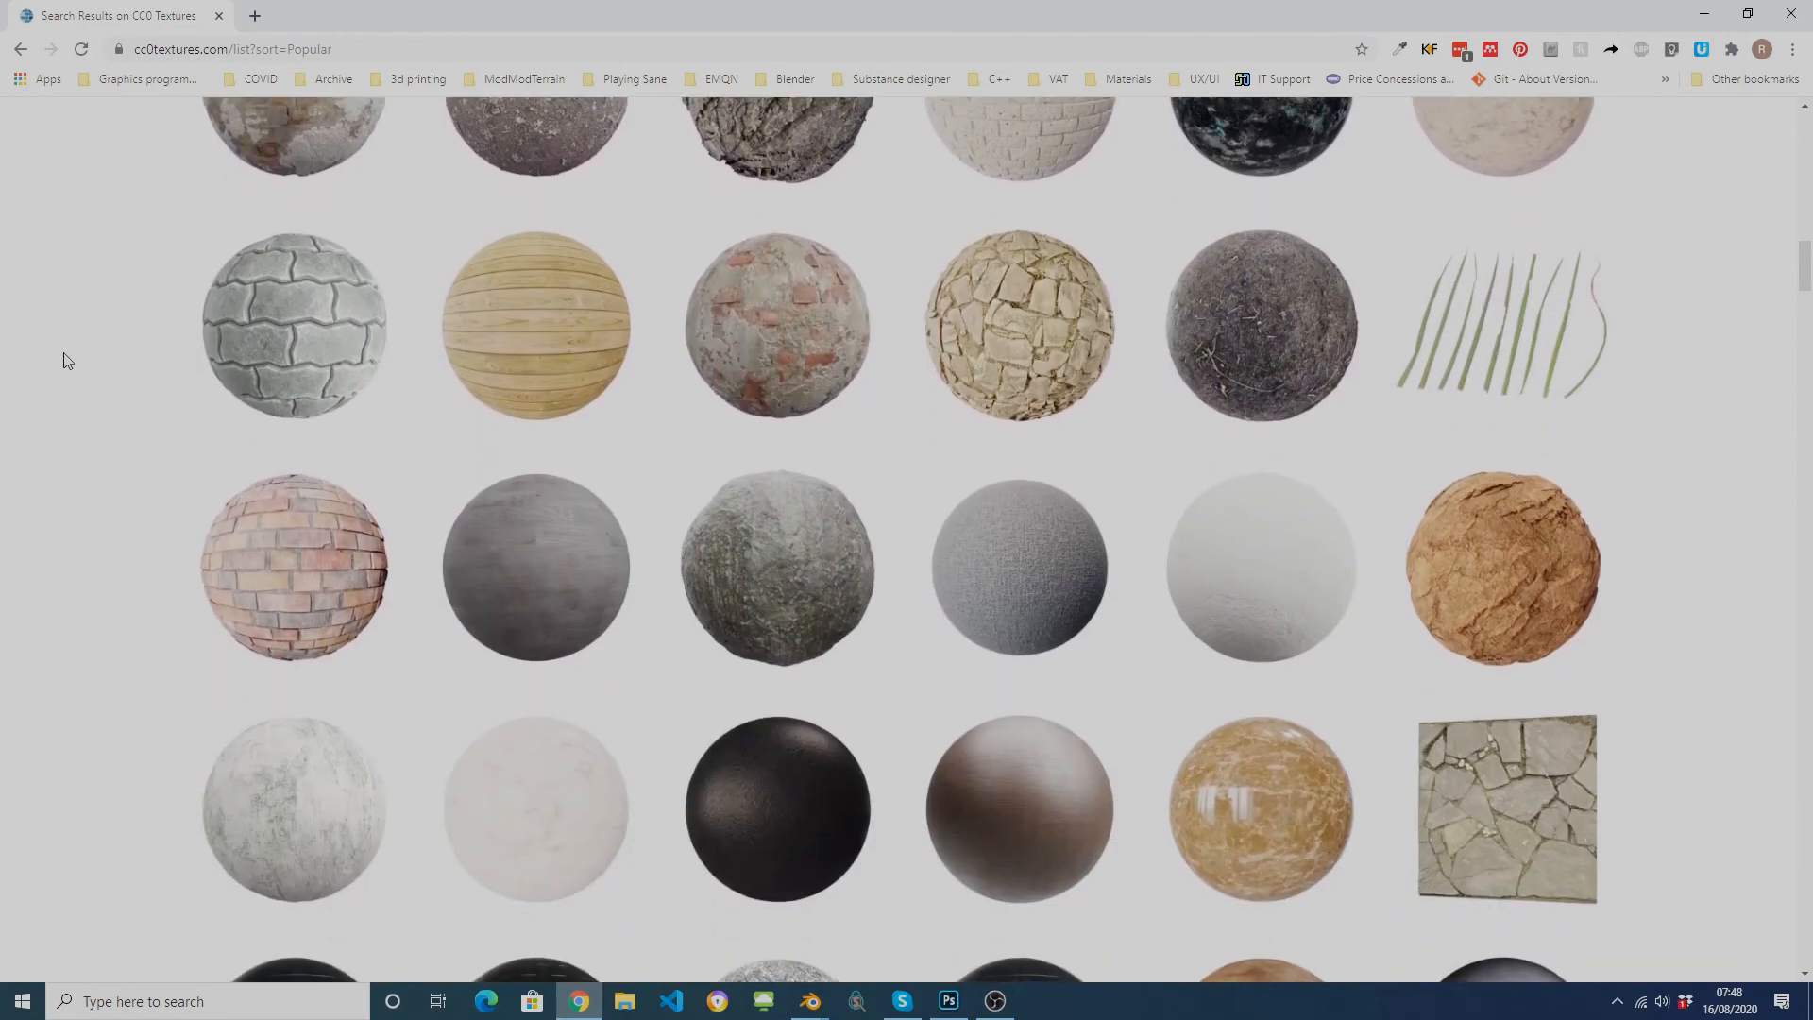
scroll(67, 360, "down", 2)
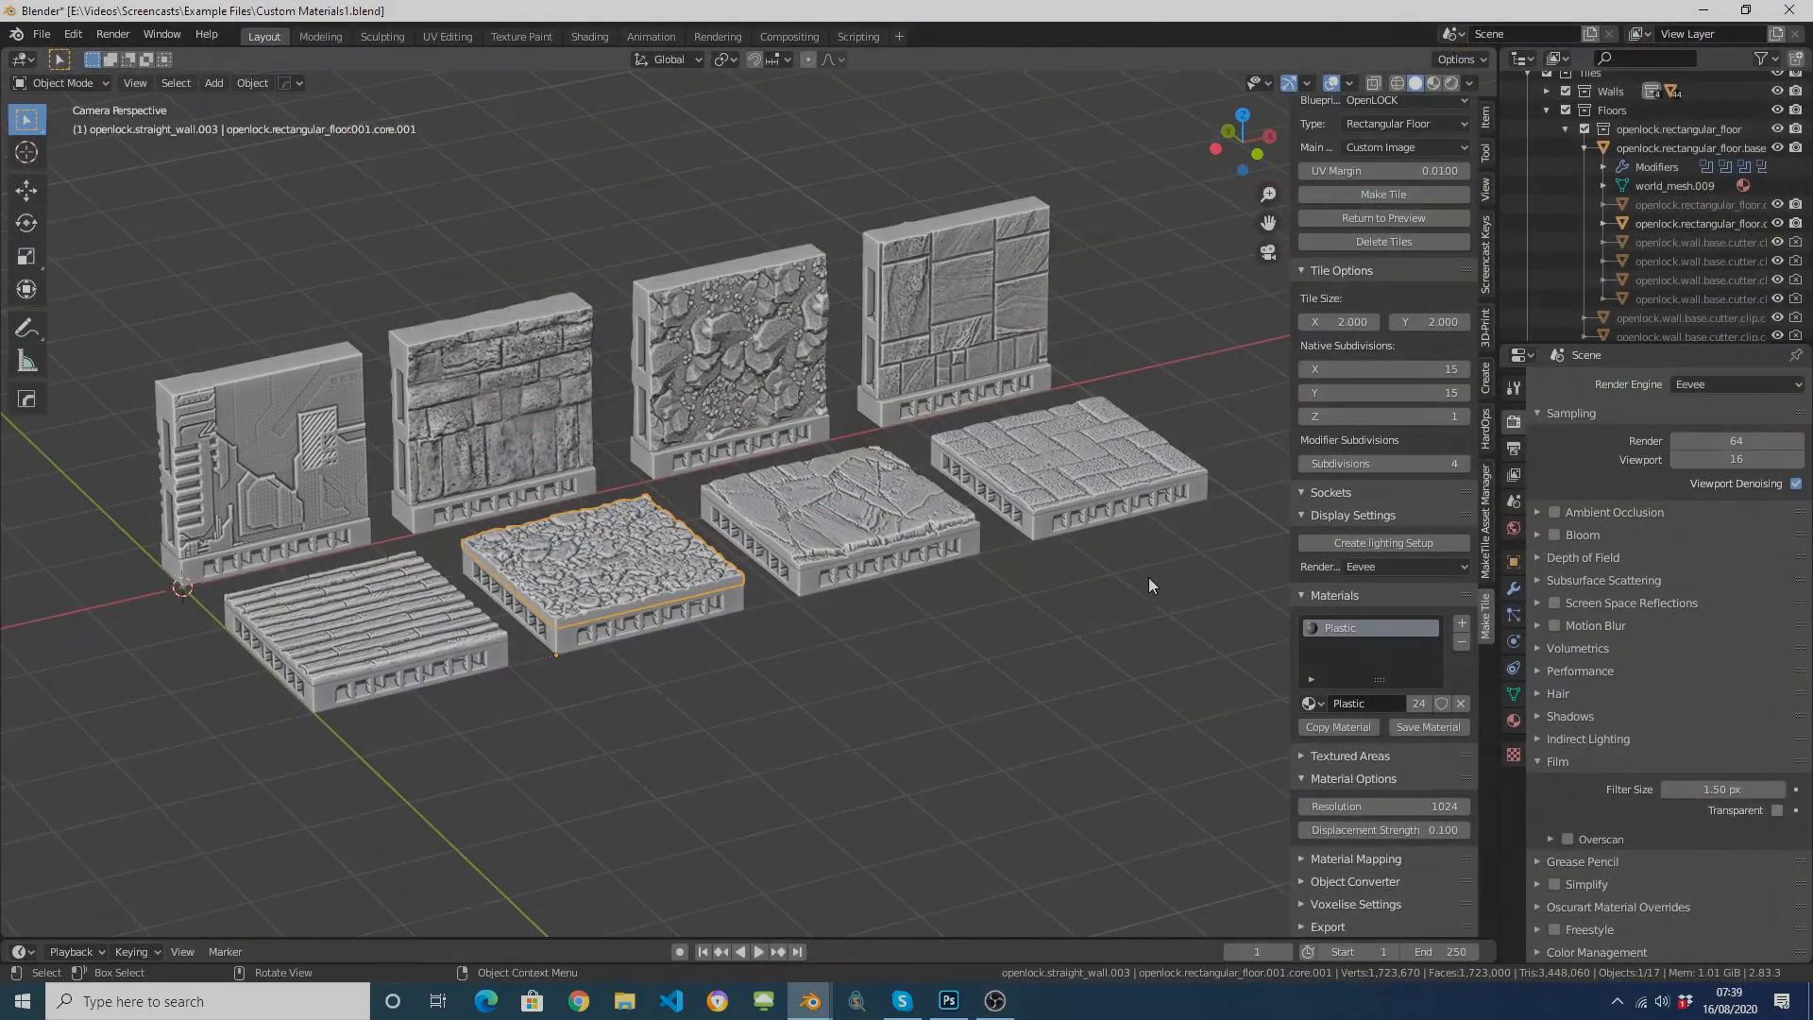
Step: Switch to Blender and examine the example wall and floor tiles in Custom Materials1.blend from another angle
middle_click_drag(1160, 583, 263, 588)
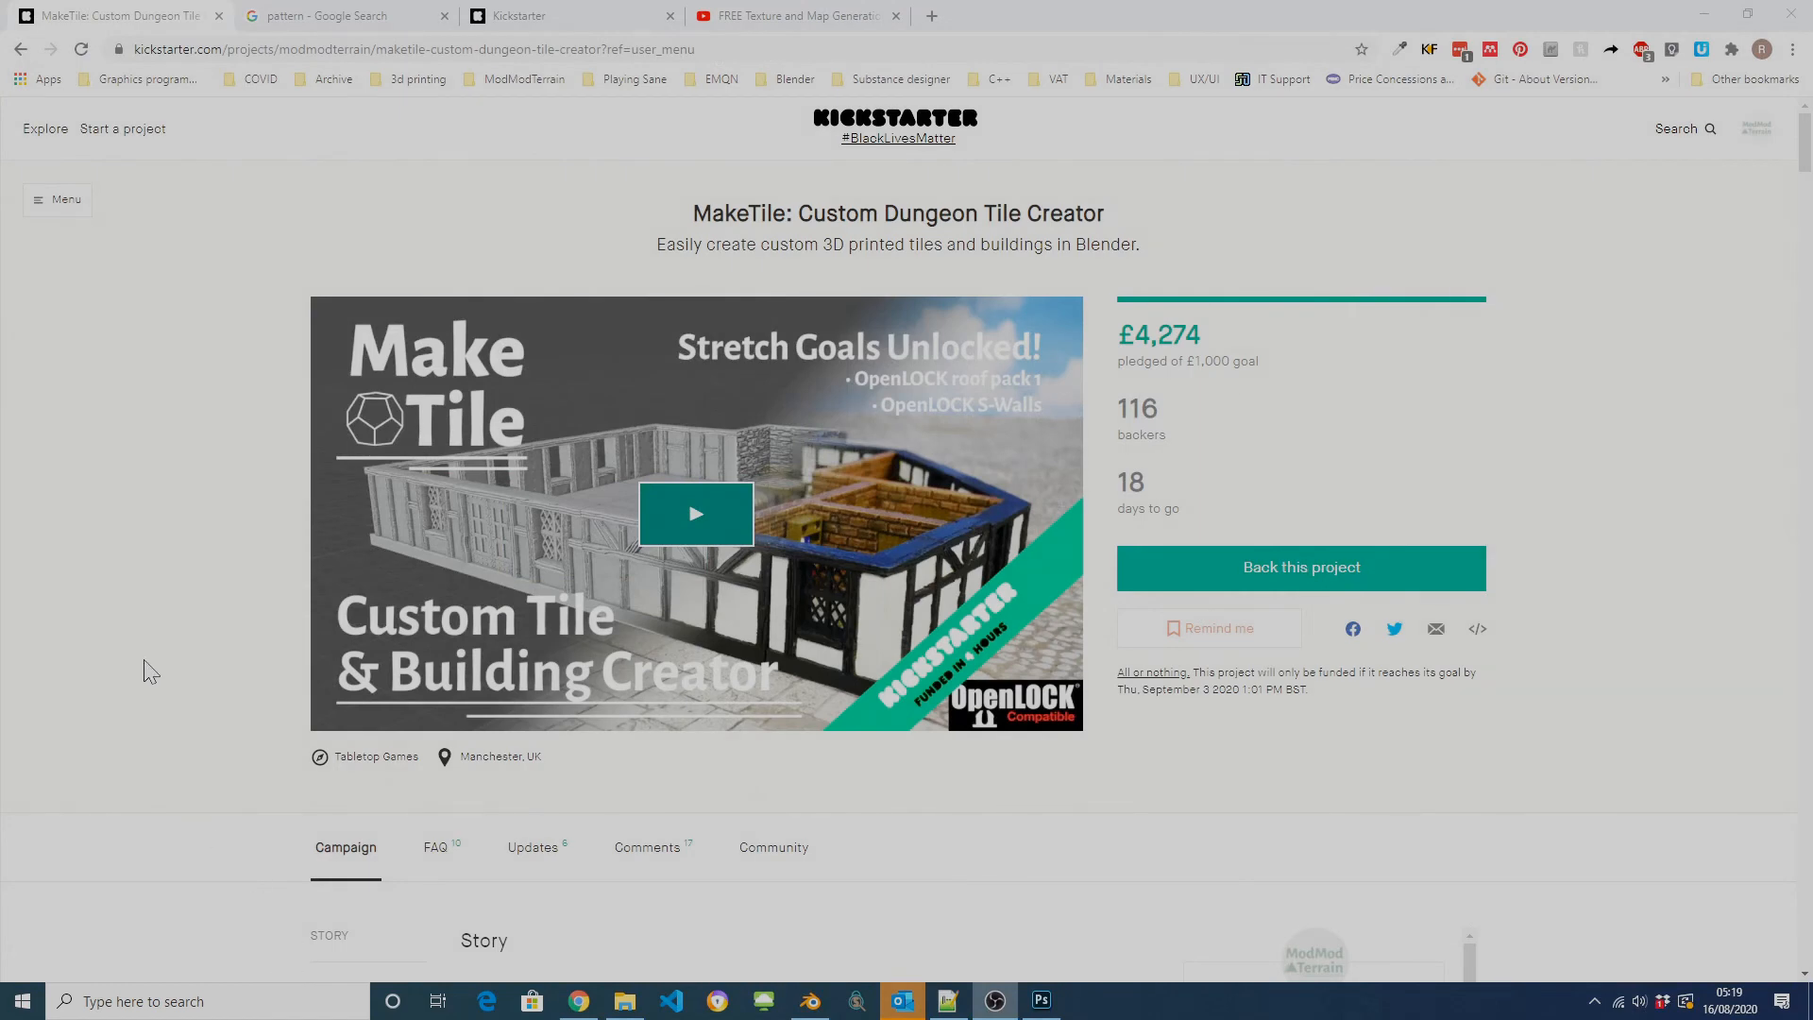
Step: Switch to Chrome and read through the Story section of the MakeTile: Custom Dungeon Tile Creator Kickstarter campaign
scroll(146, 672, "down", 7)
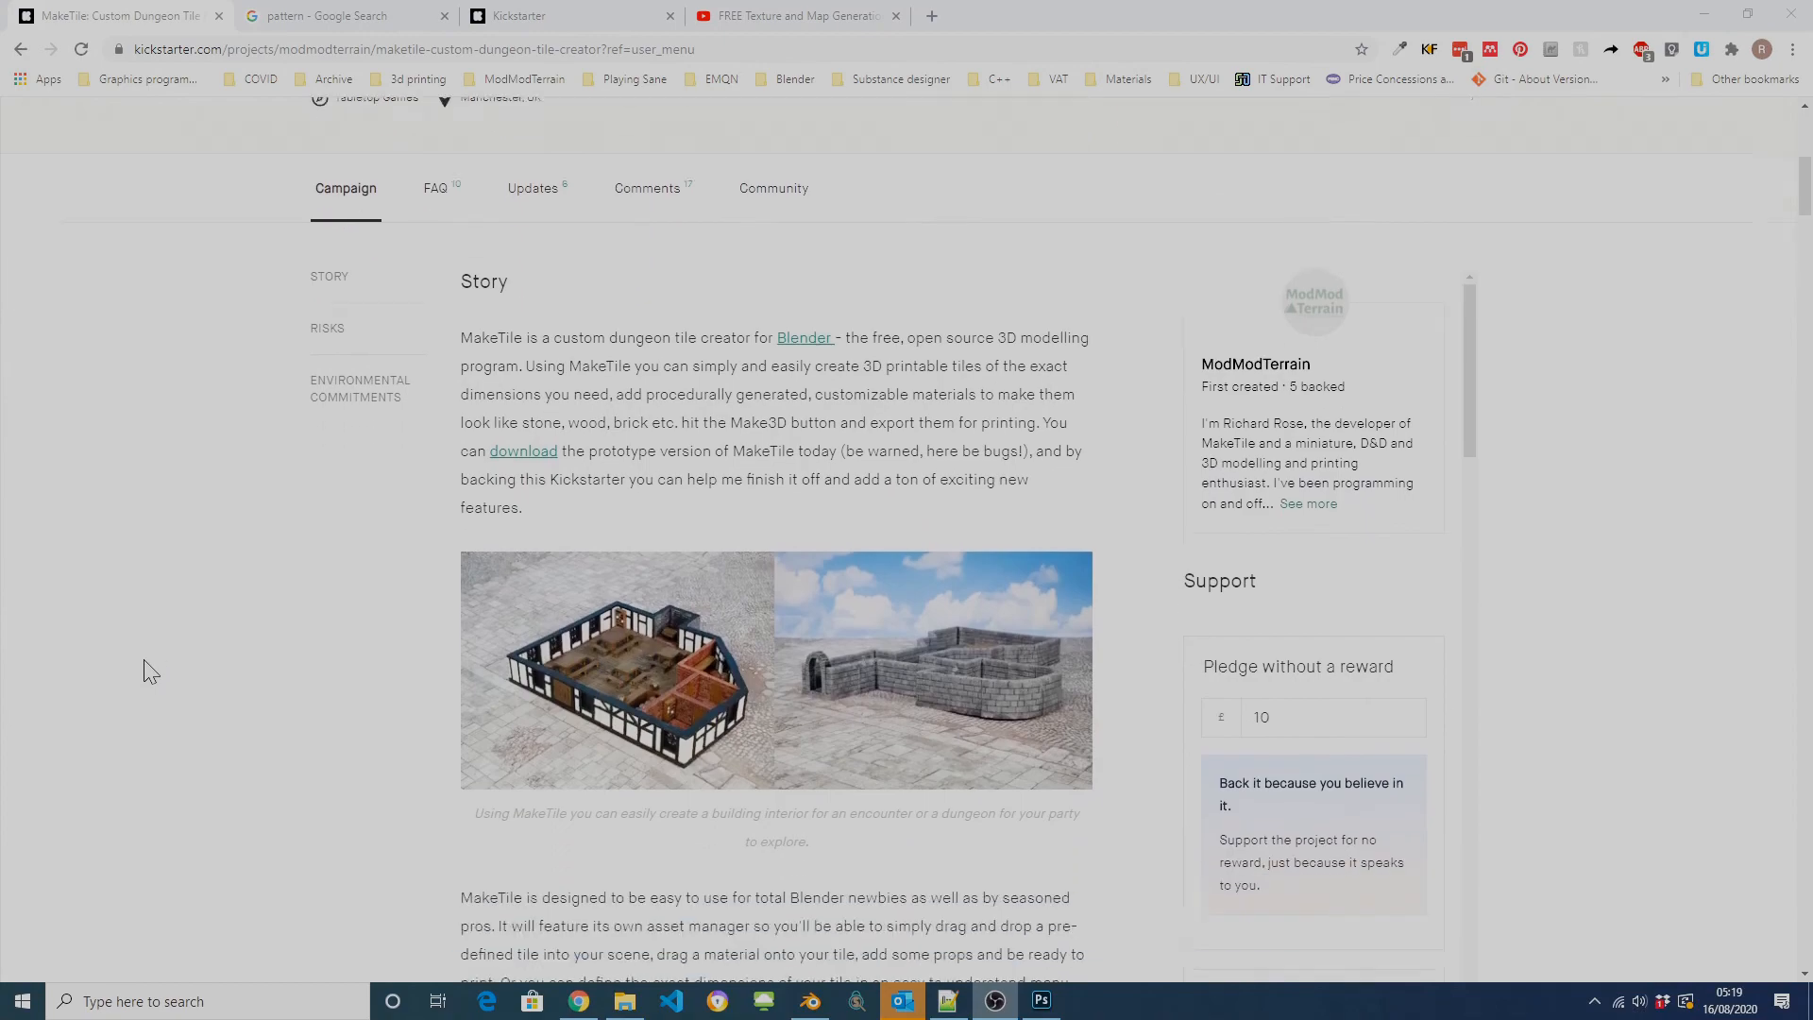
scroll(147, 672, "down", 12)
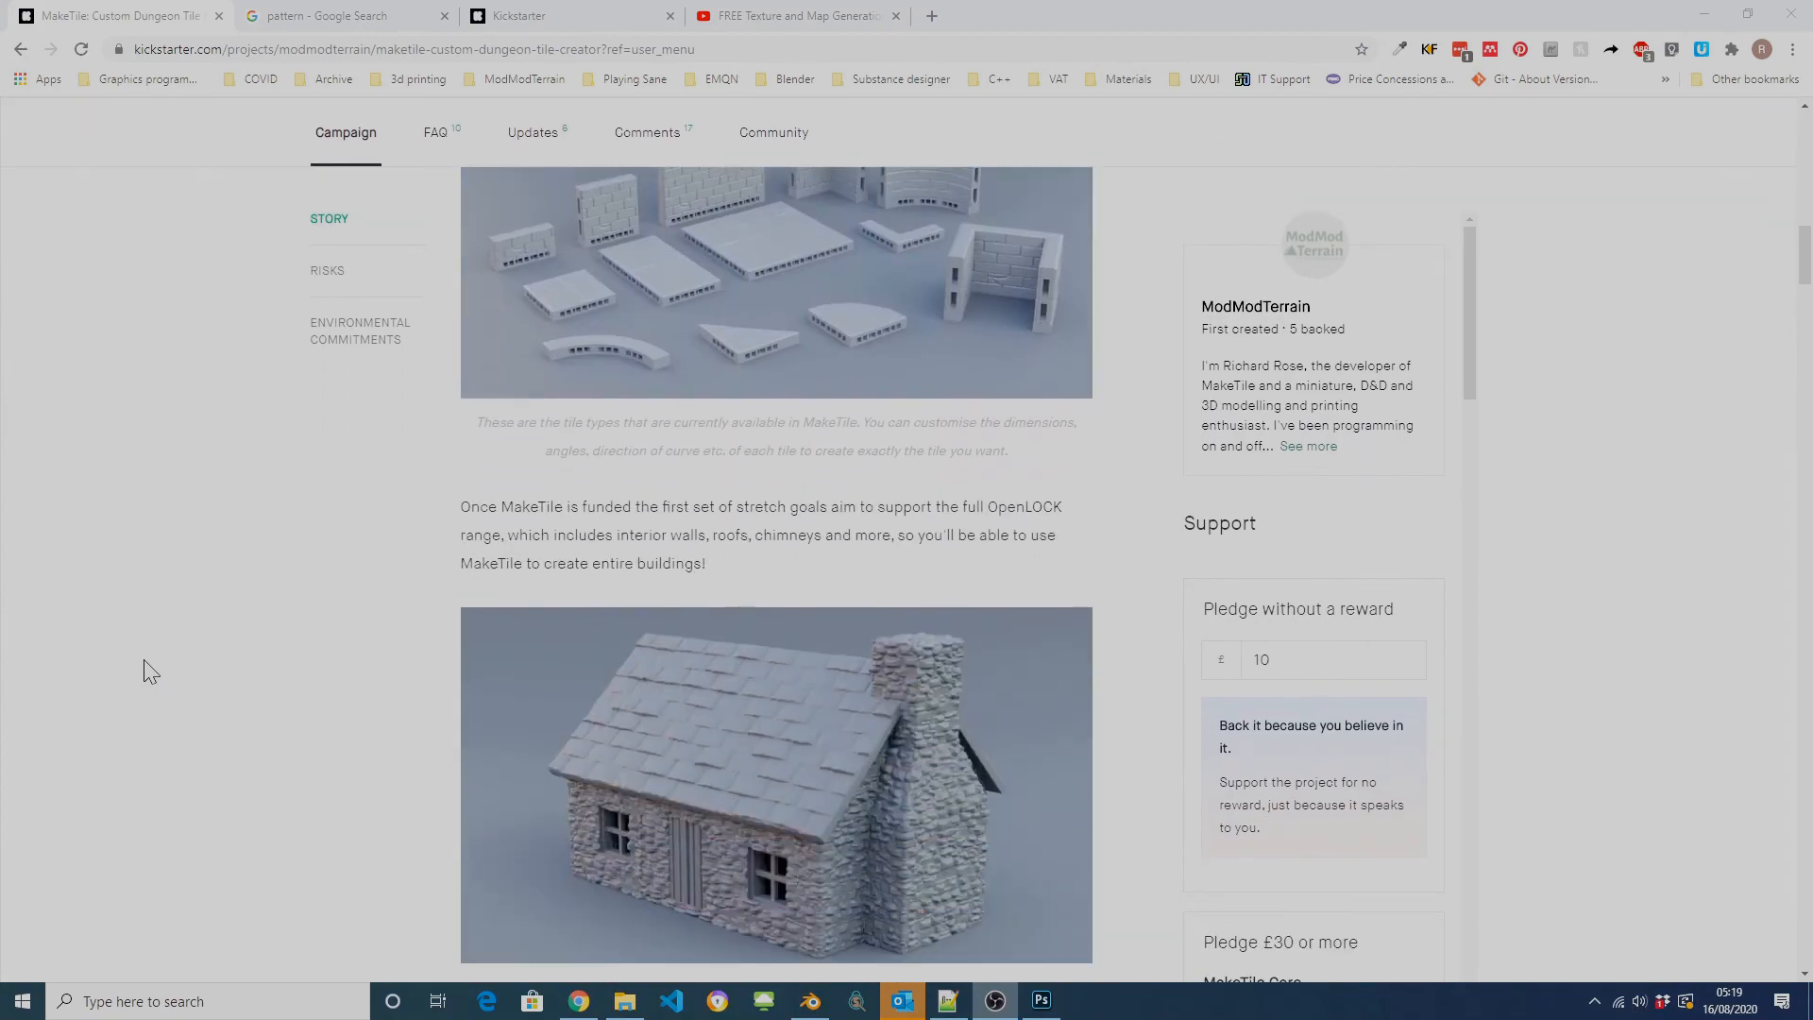
scroll(147, 672, "down", 10)
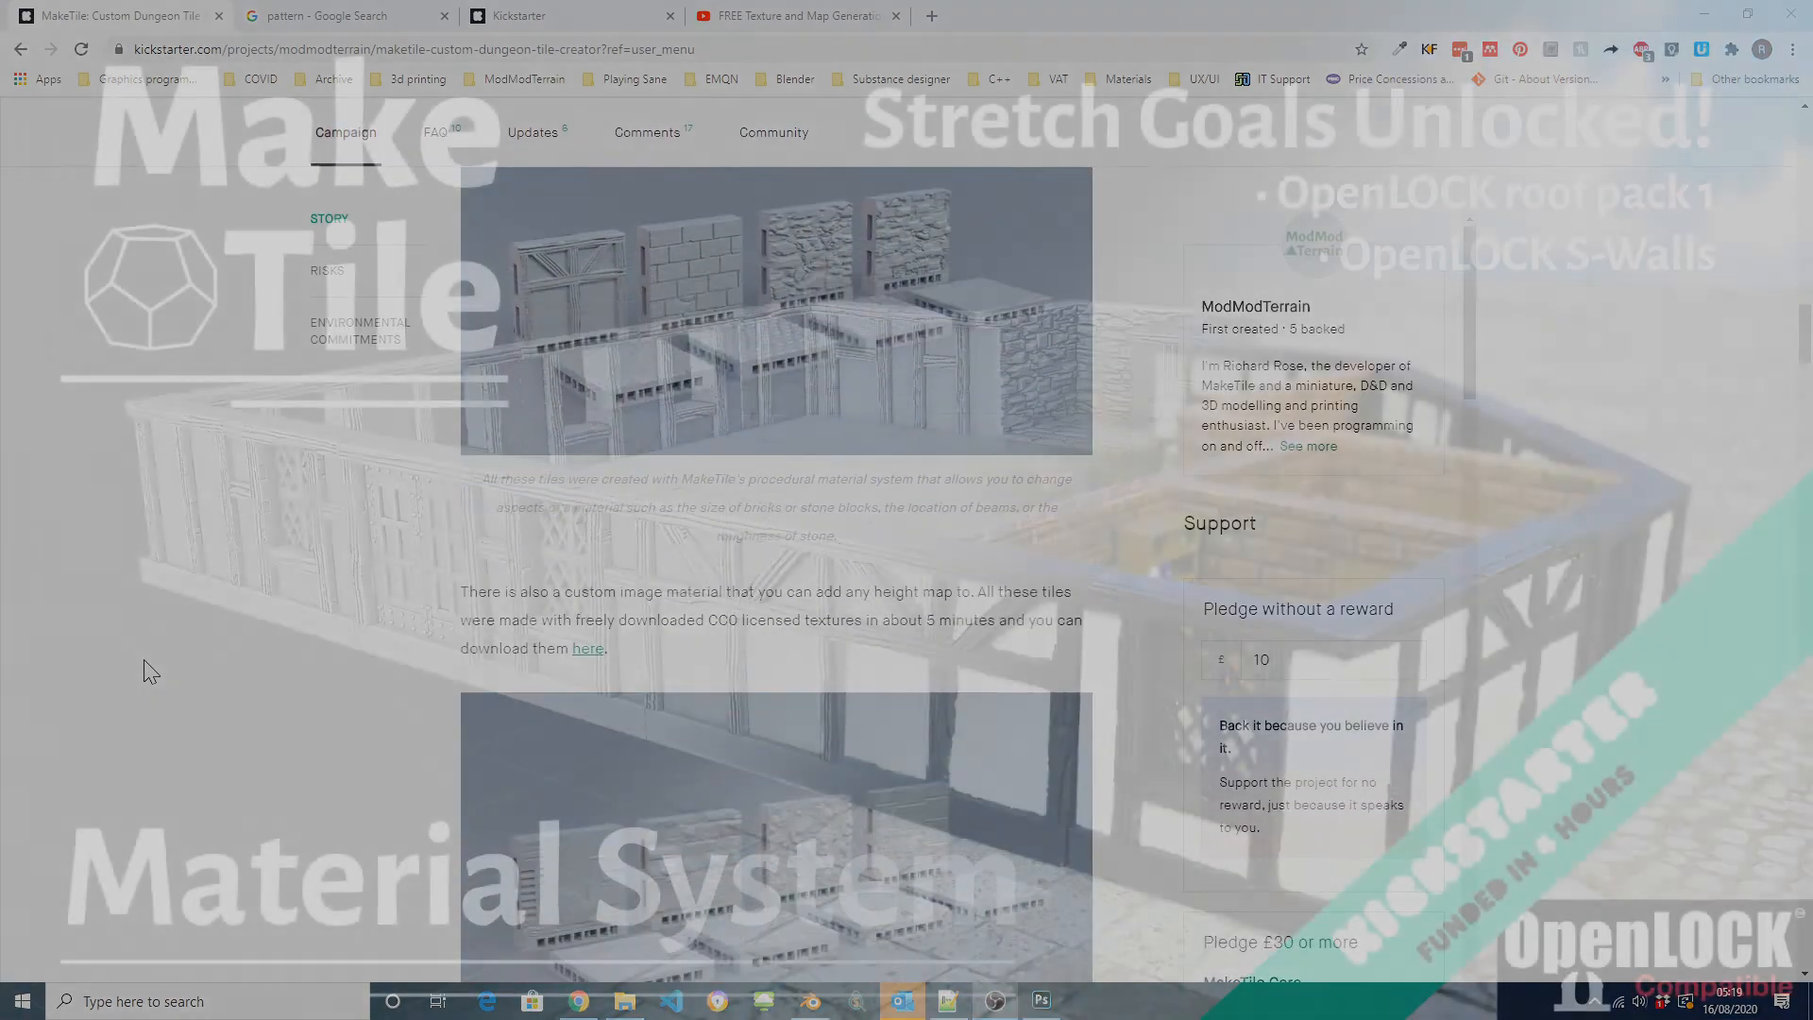